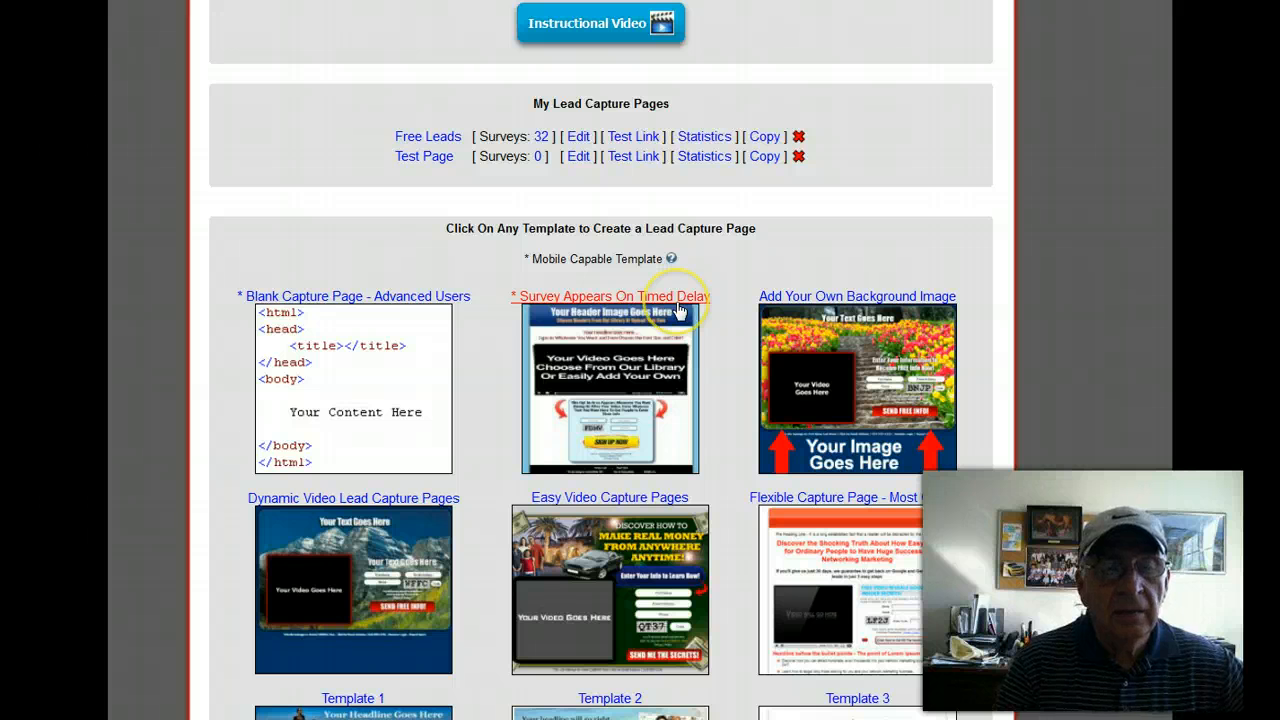
Step: Start a new lead capture page from the Survey Appears On Timed Delay template using Option 3
left_click(604, 360)
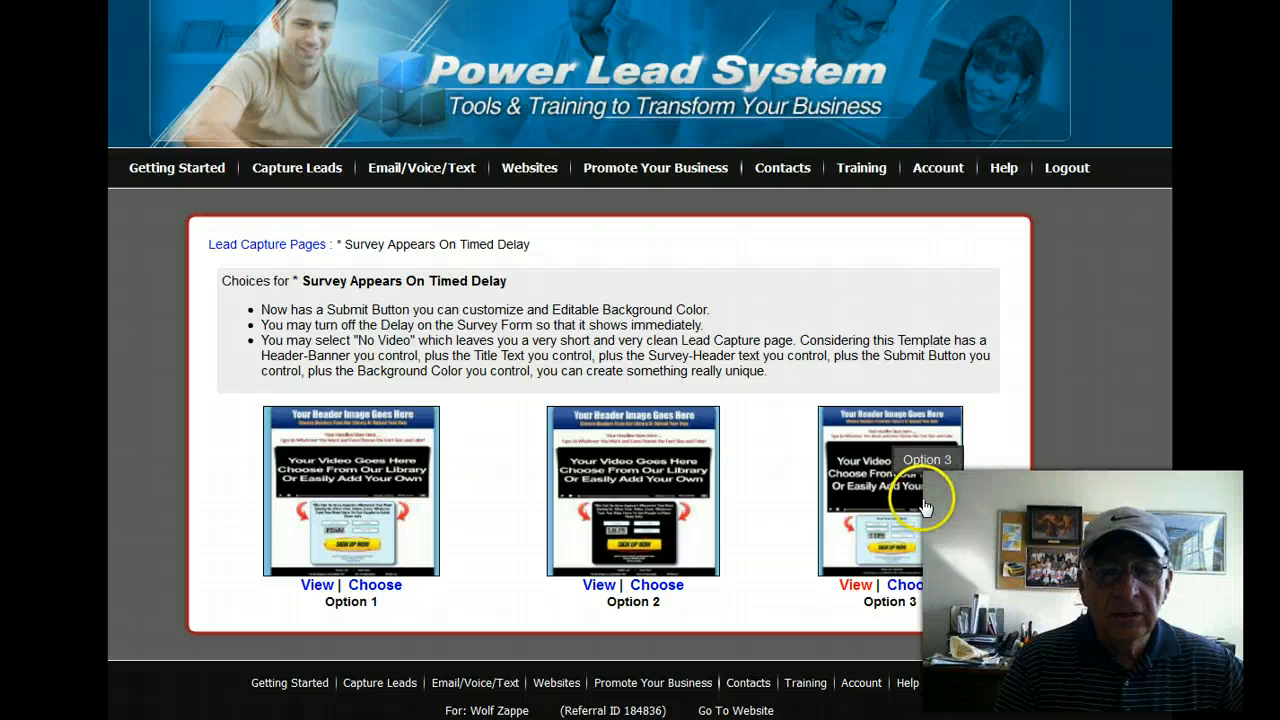
left_click(910, 586)
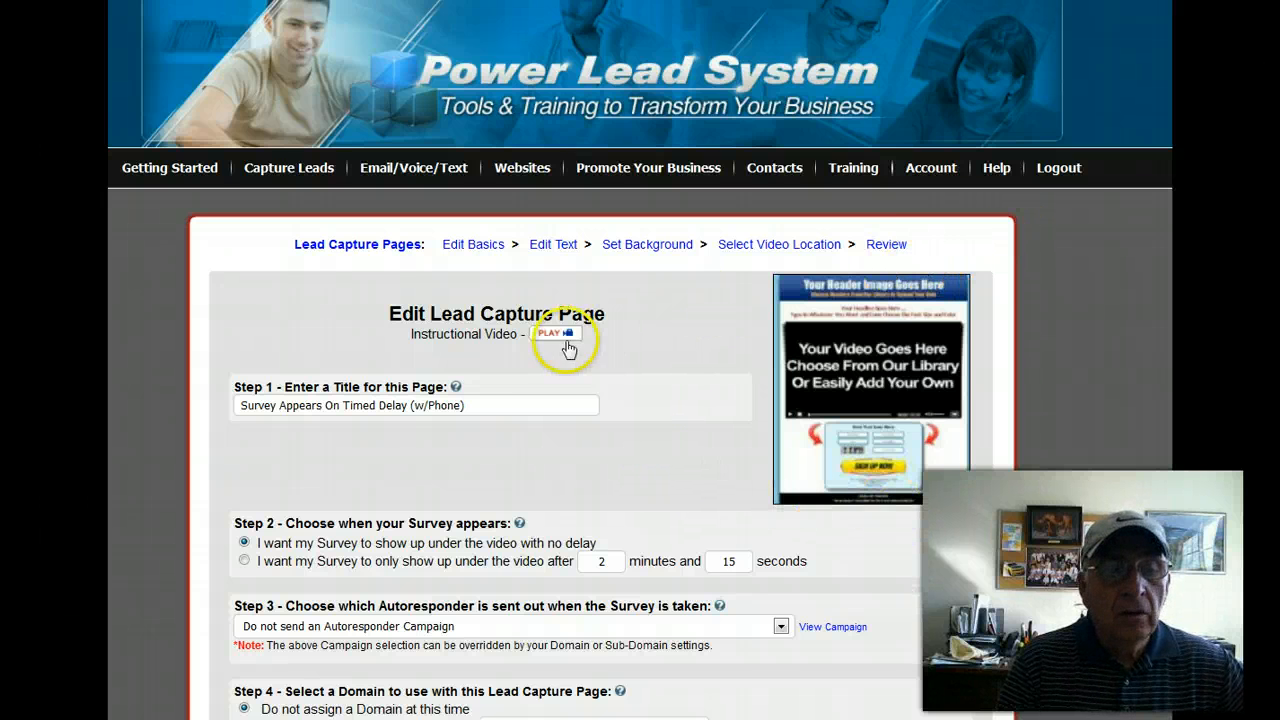
scroll(565, 371, "down", 3)
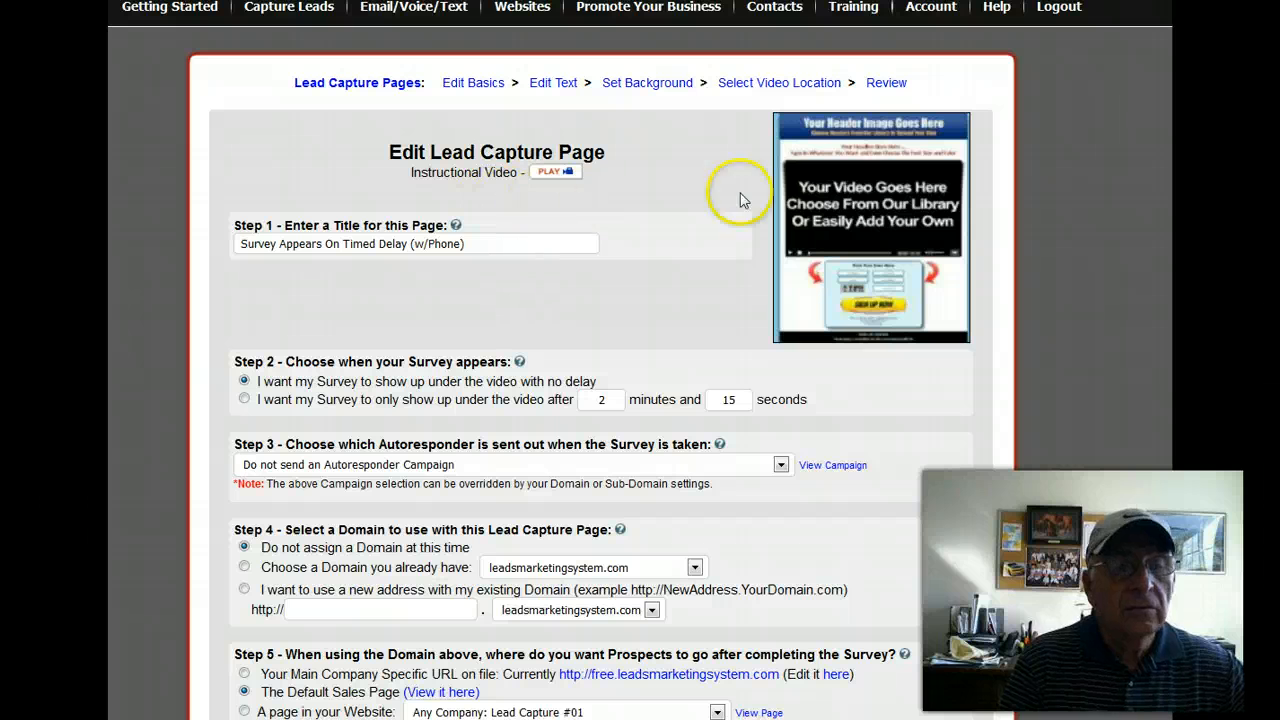
left_click(569, 175)
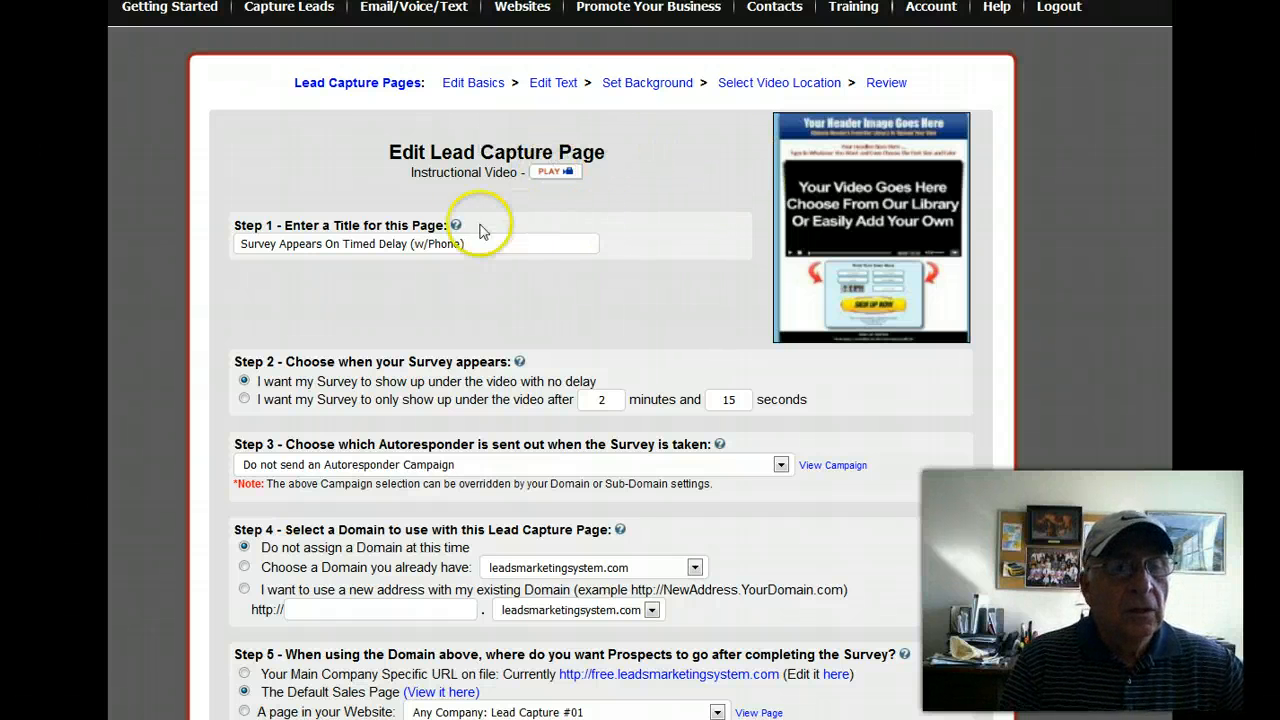
Step: Set the lead capture page's title to "List Building Income"
left_click(452, 243)
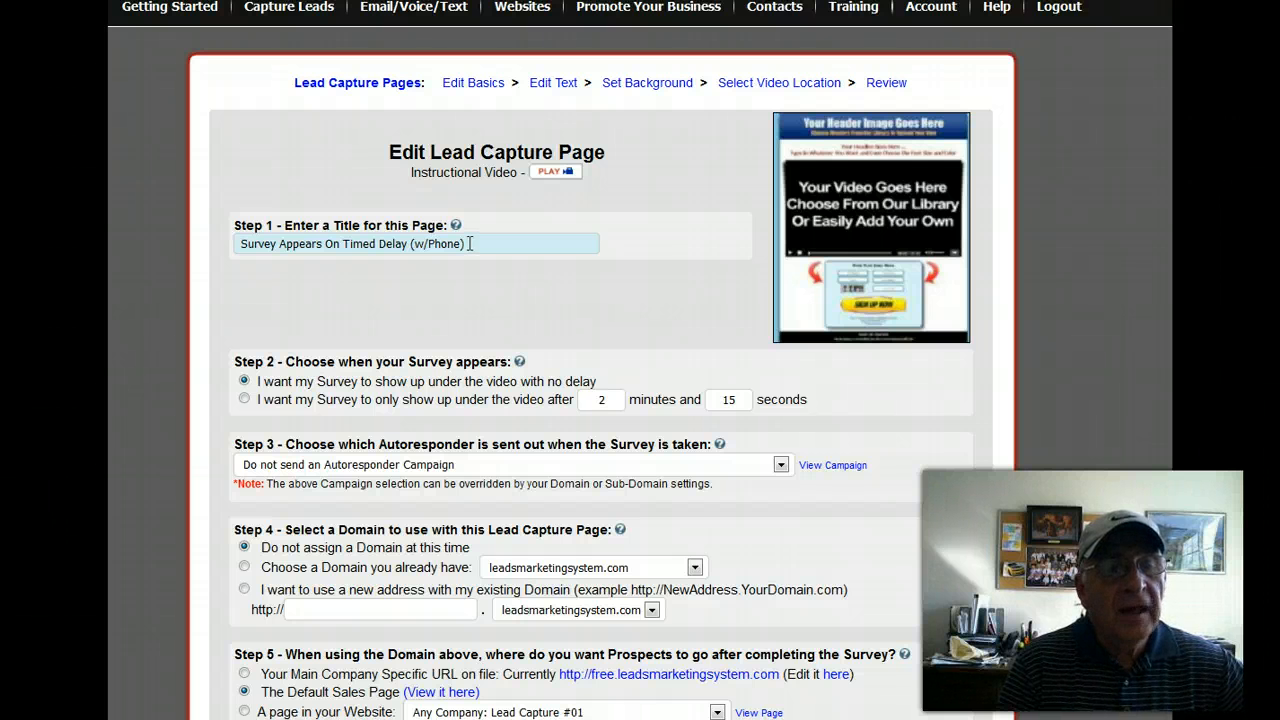
left_click_drag(447, 243, 205, 246)
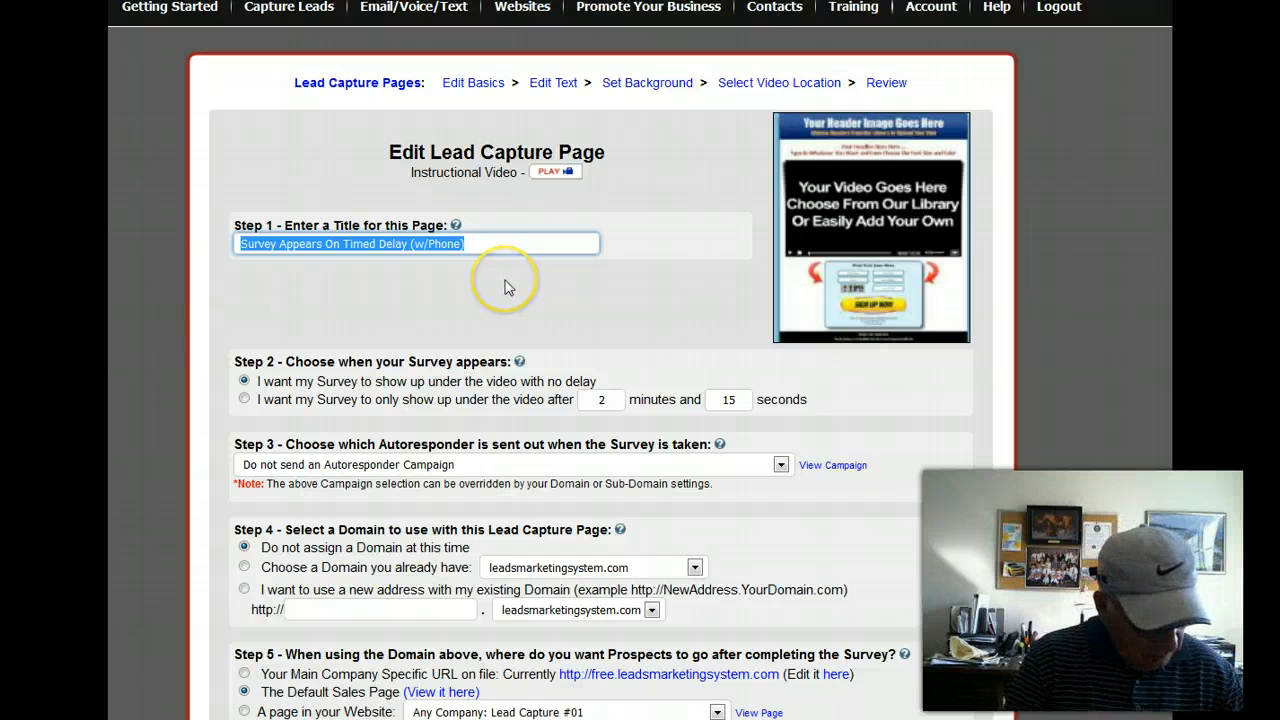
type("List Building Income")
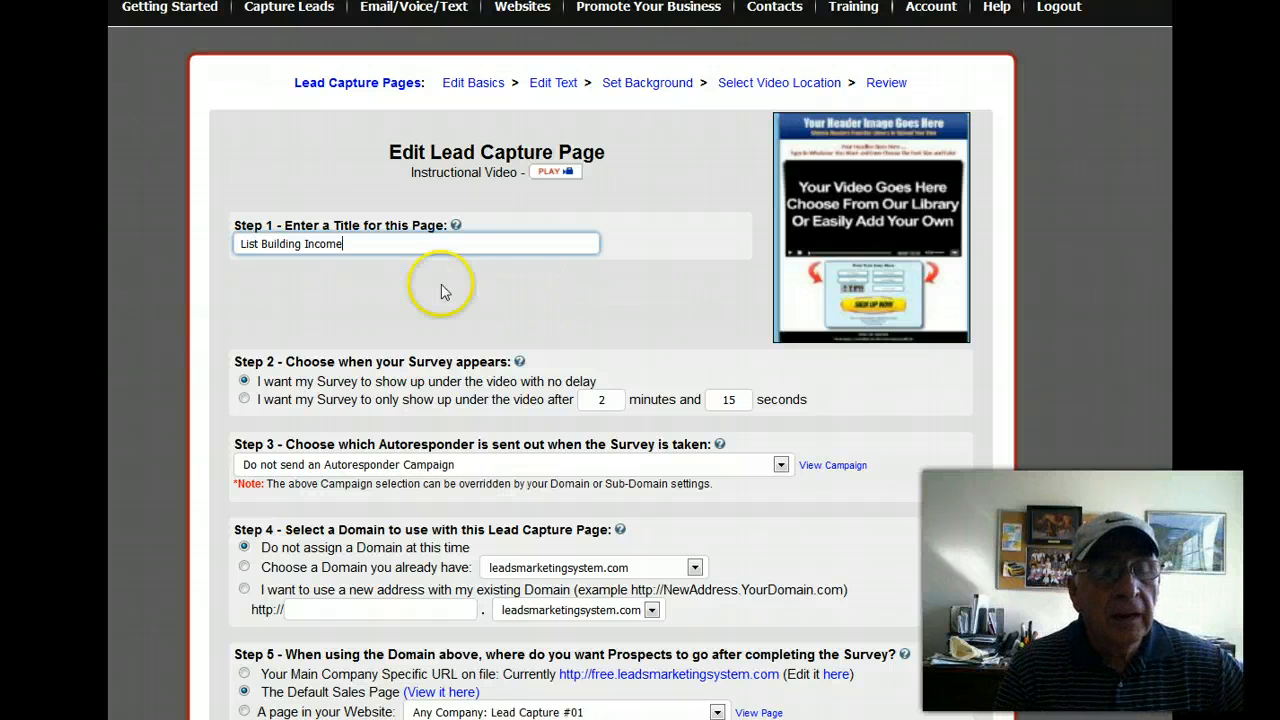
Step: Choose the "FREE REPORT-7 Biggest MLM Mistakes" autoresponder campaign for when the survey is taken
scroll(563, 303, "down", 1)
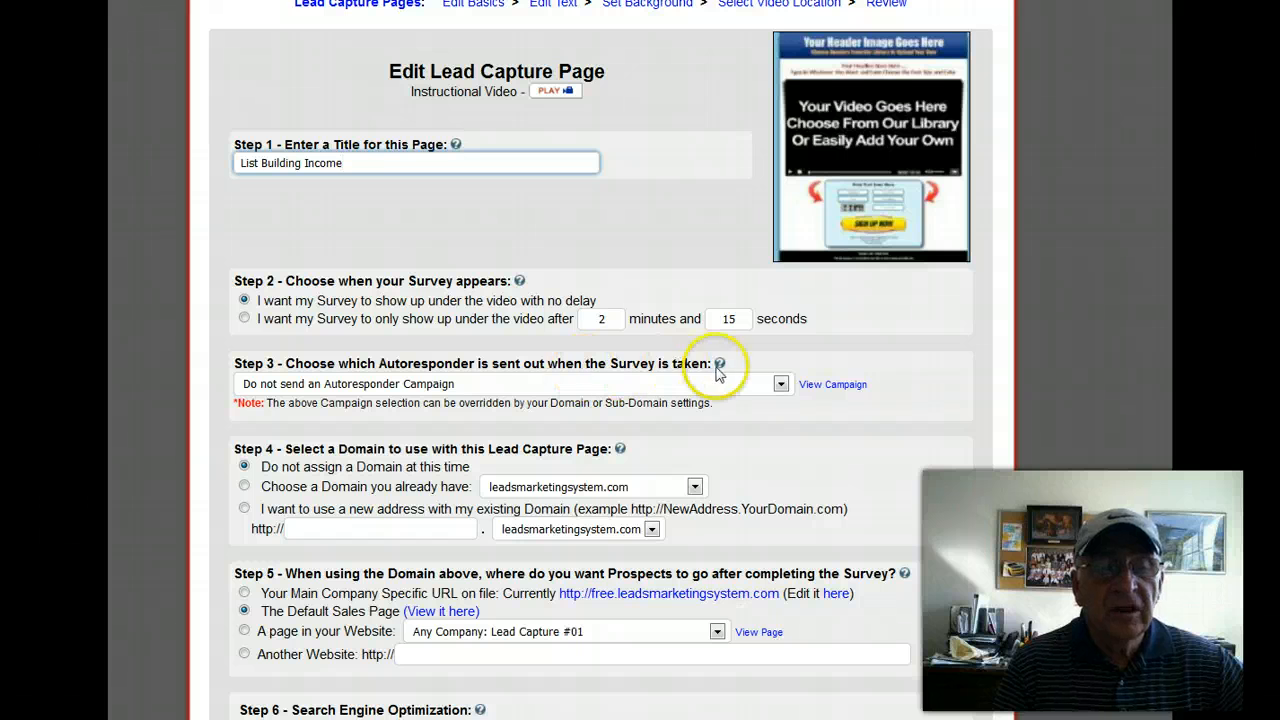
mouse_move(720, 366)
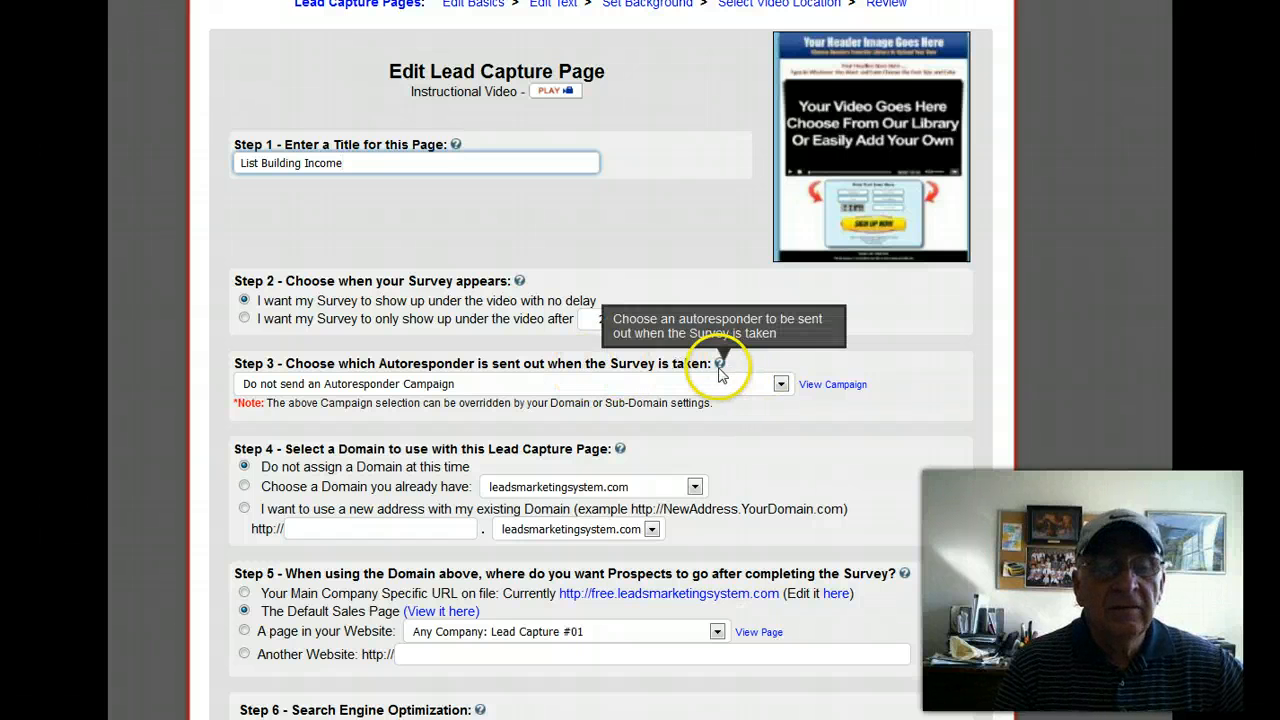
left_click(781, 386)
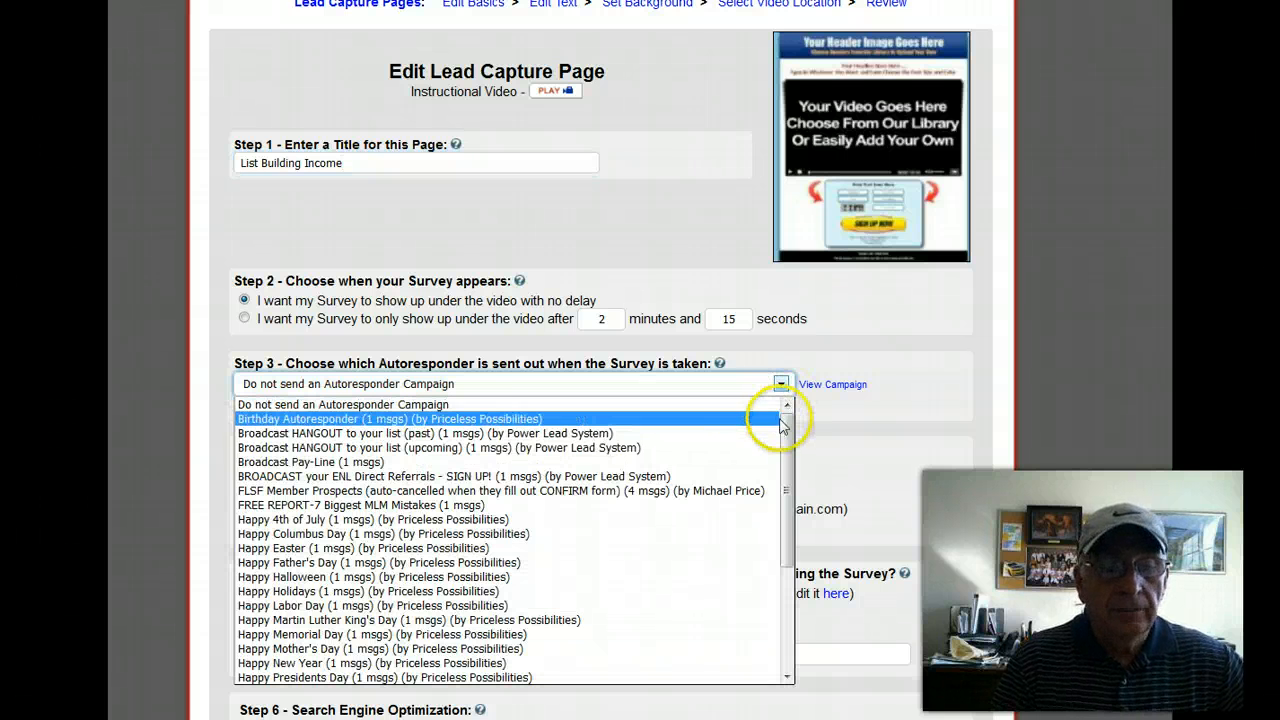
left_click_drag(789, 428, 792, 548)
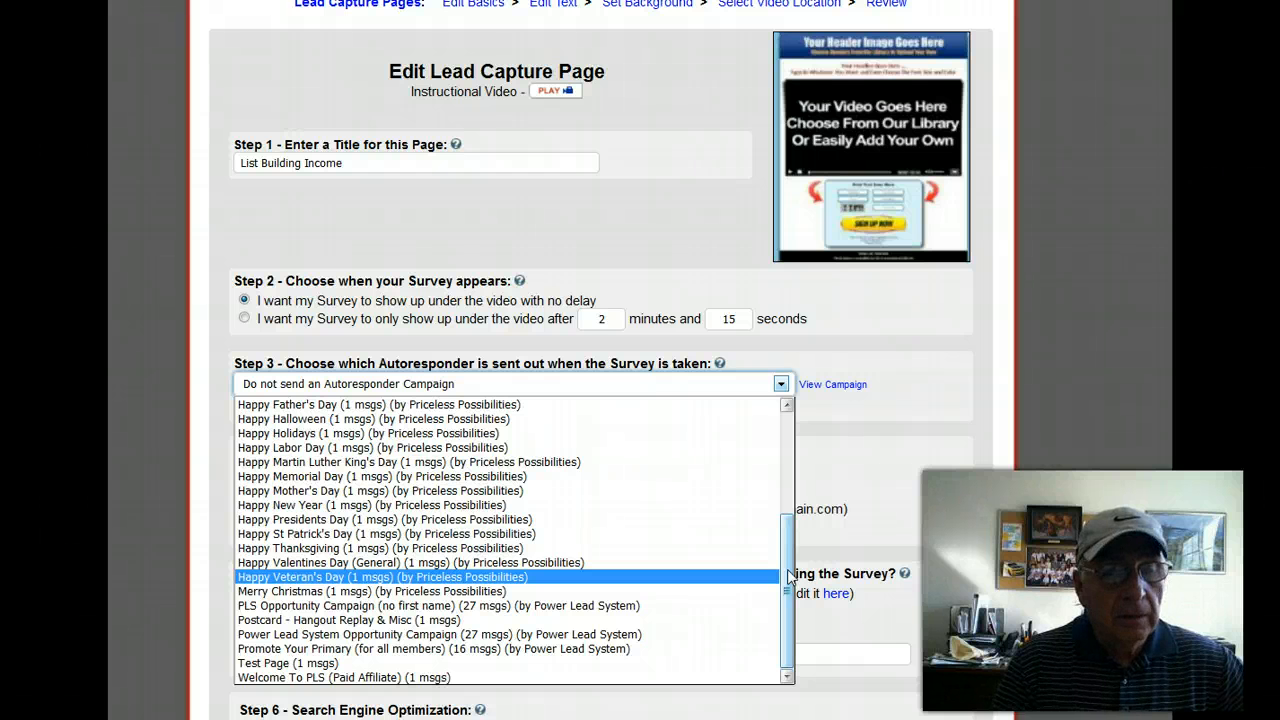
left_click_drag(789, 572, 789, 469)
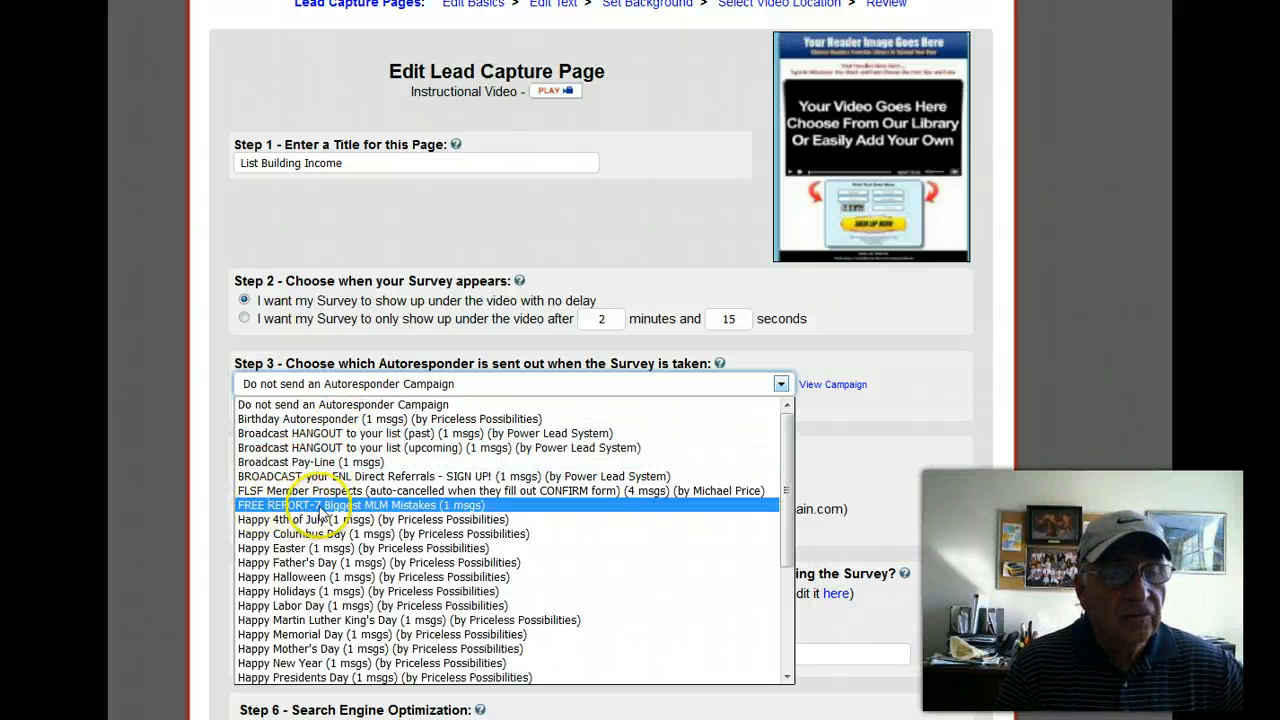
left_click(436, 510)
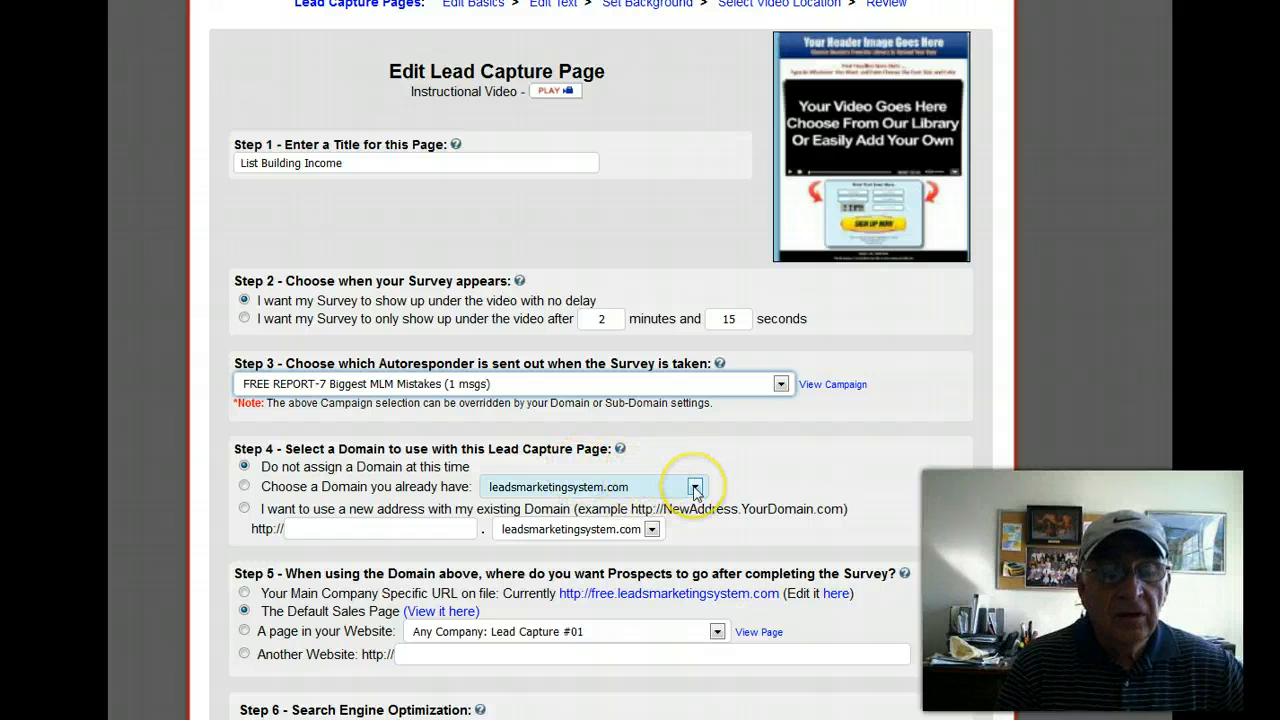
Step: Assign the existing domain lb.leadsmarketingsystem.com and send prospects to another website, 247wealthsystem.com, after the survey
left_click(694, 487)
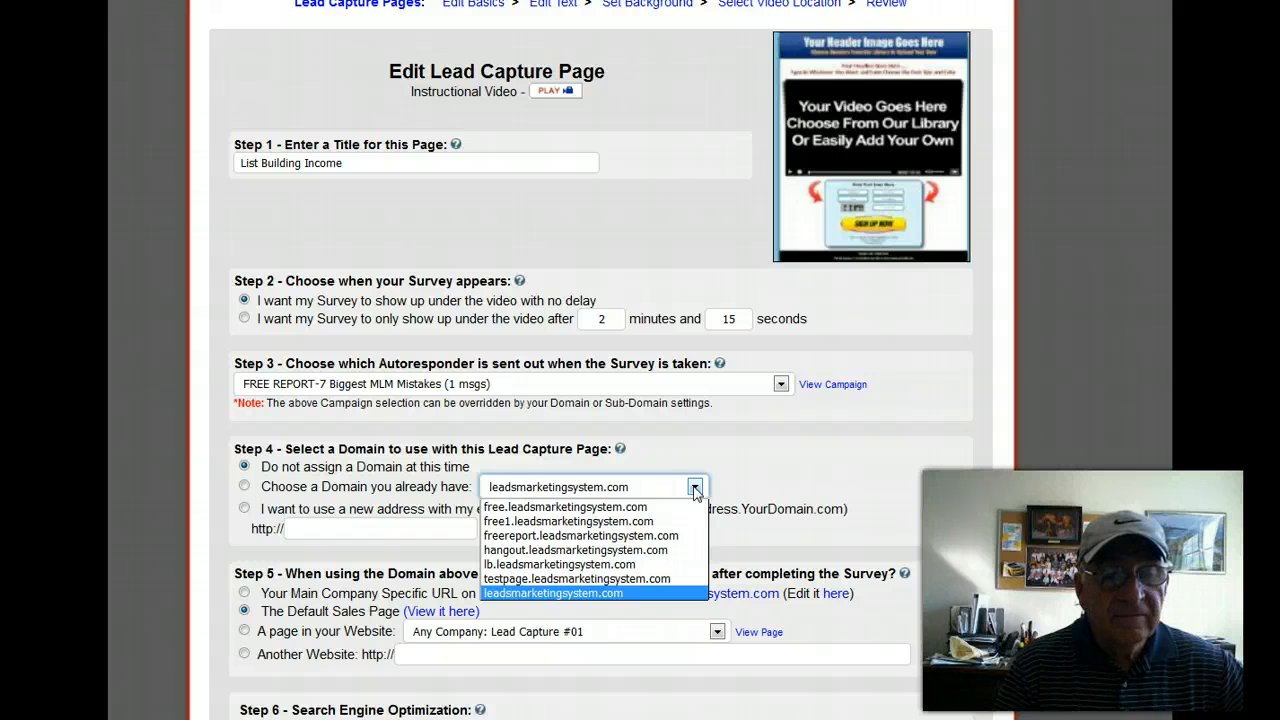
left_click(545, 566)
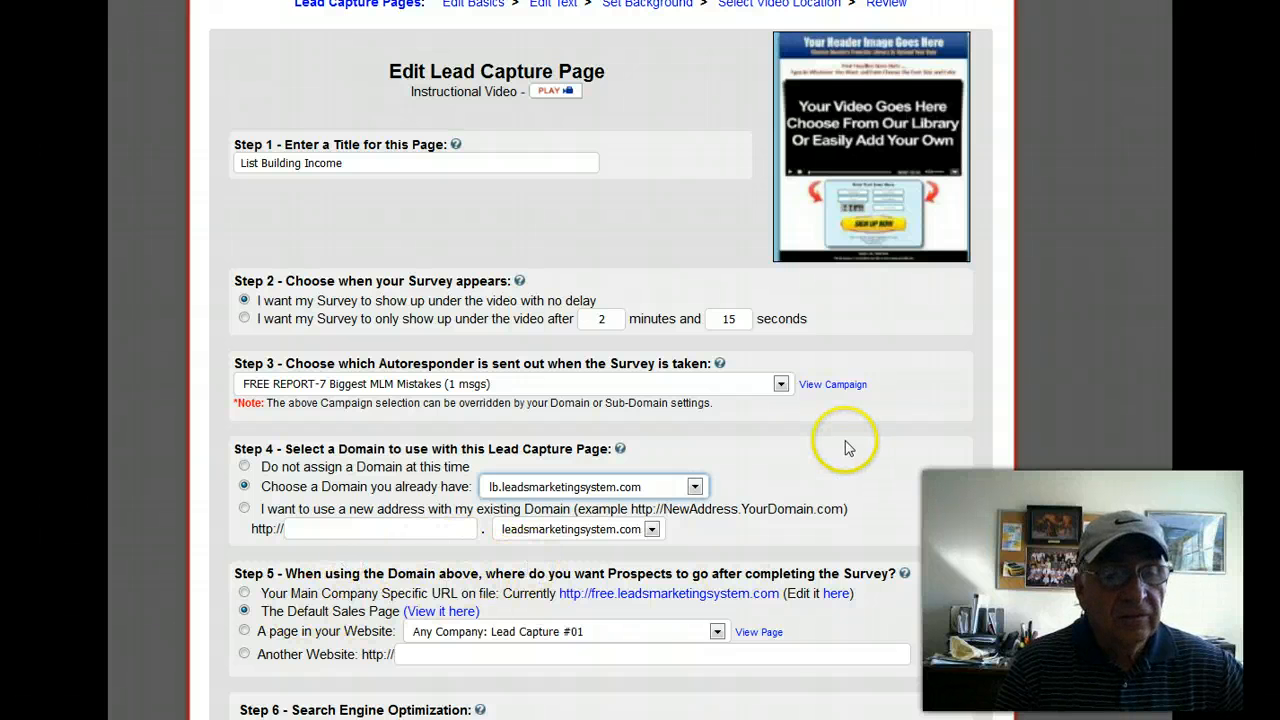
scroll(846, 440, "down", 3)
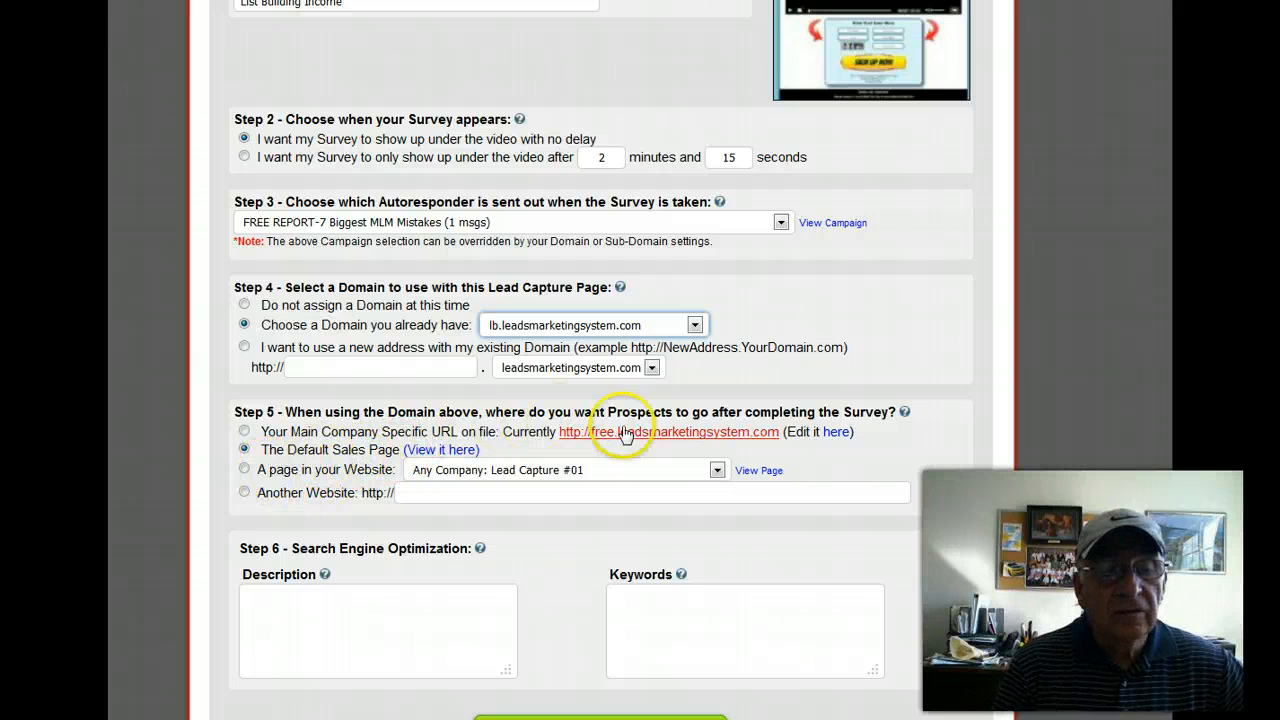
left_click(244, 493)
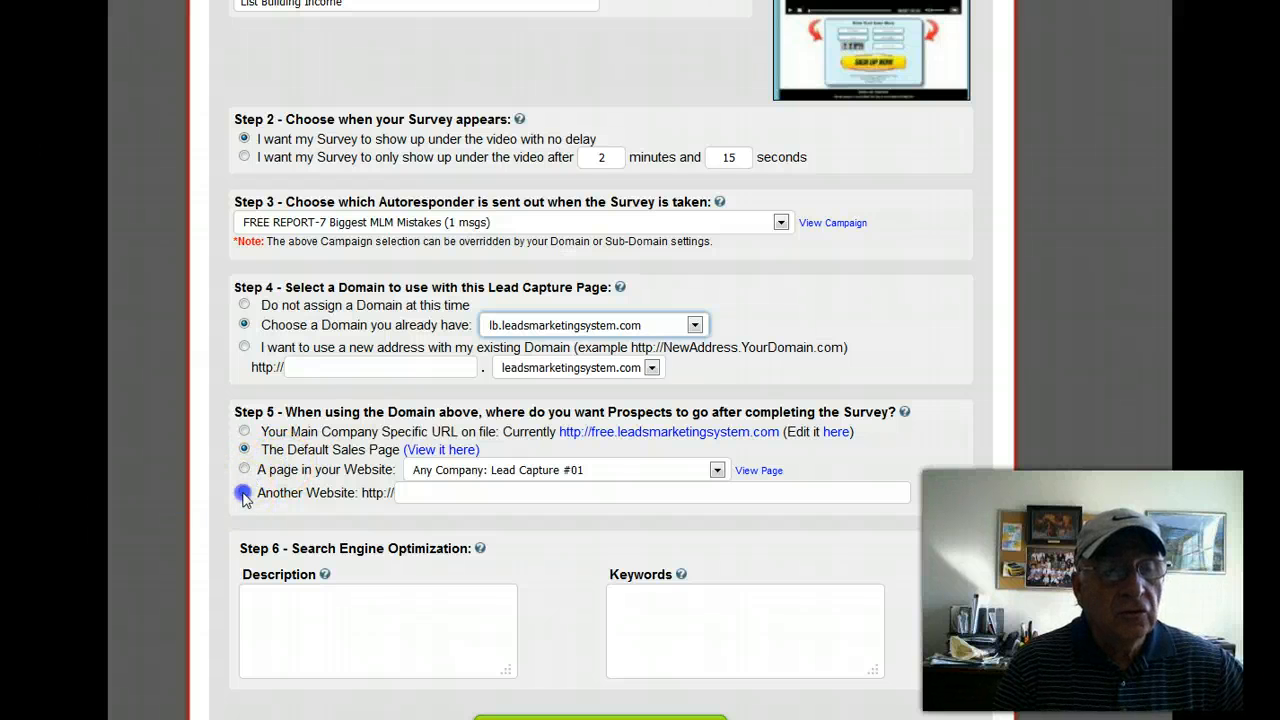
left_click(412, 491)
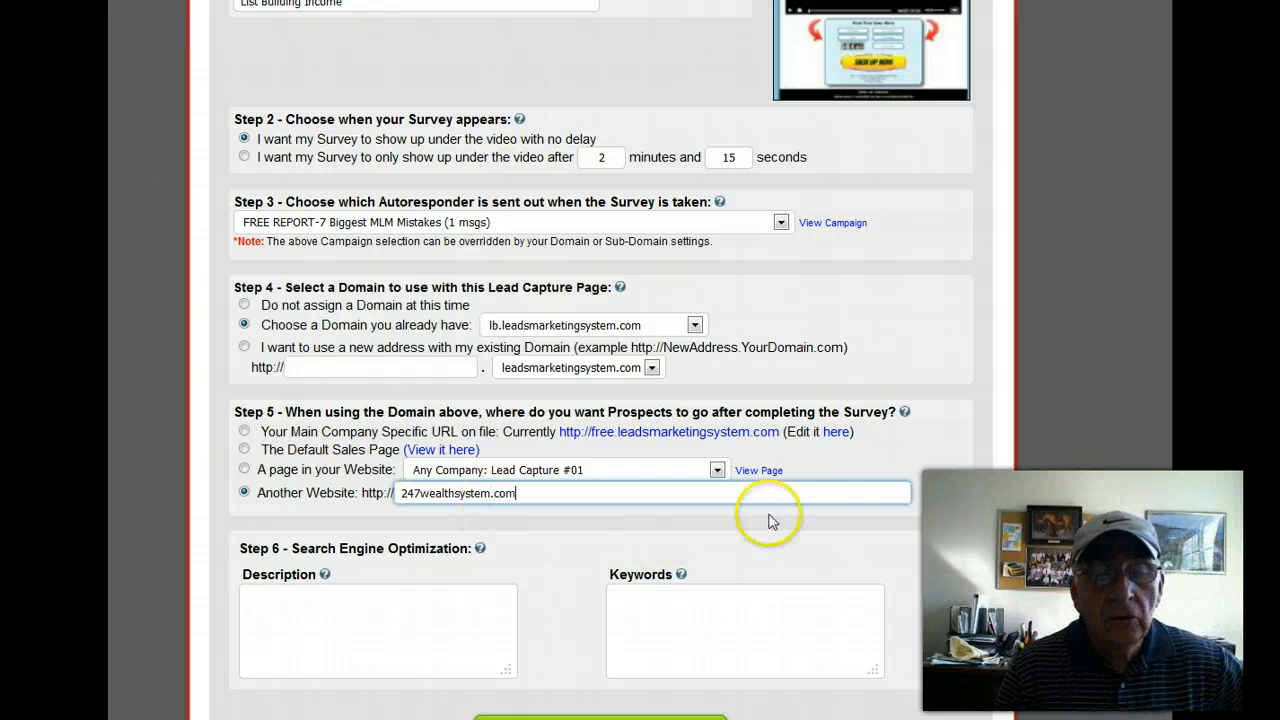
Step: Examine the search engine optimization description and keywords fields and the site's website management options, such as meta tags
scroll(829, 517, "down", 2)
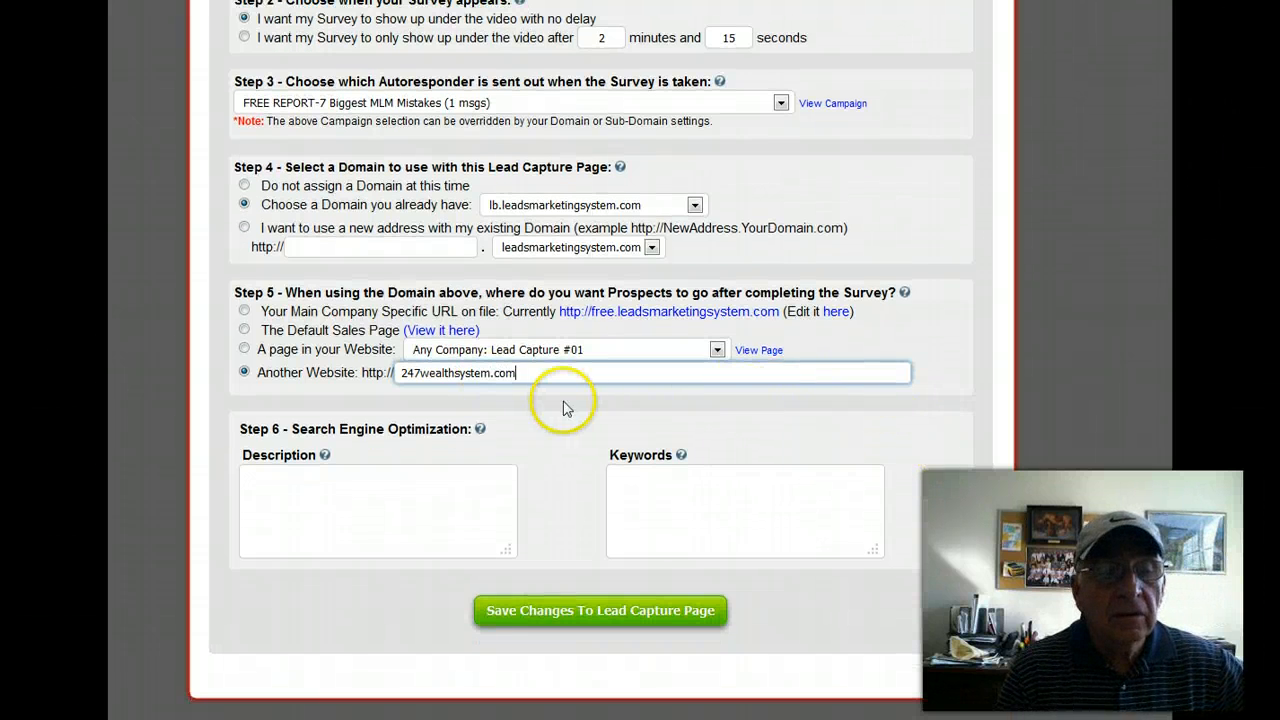
left_click(347, 514)
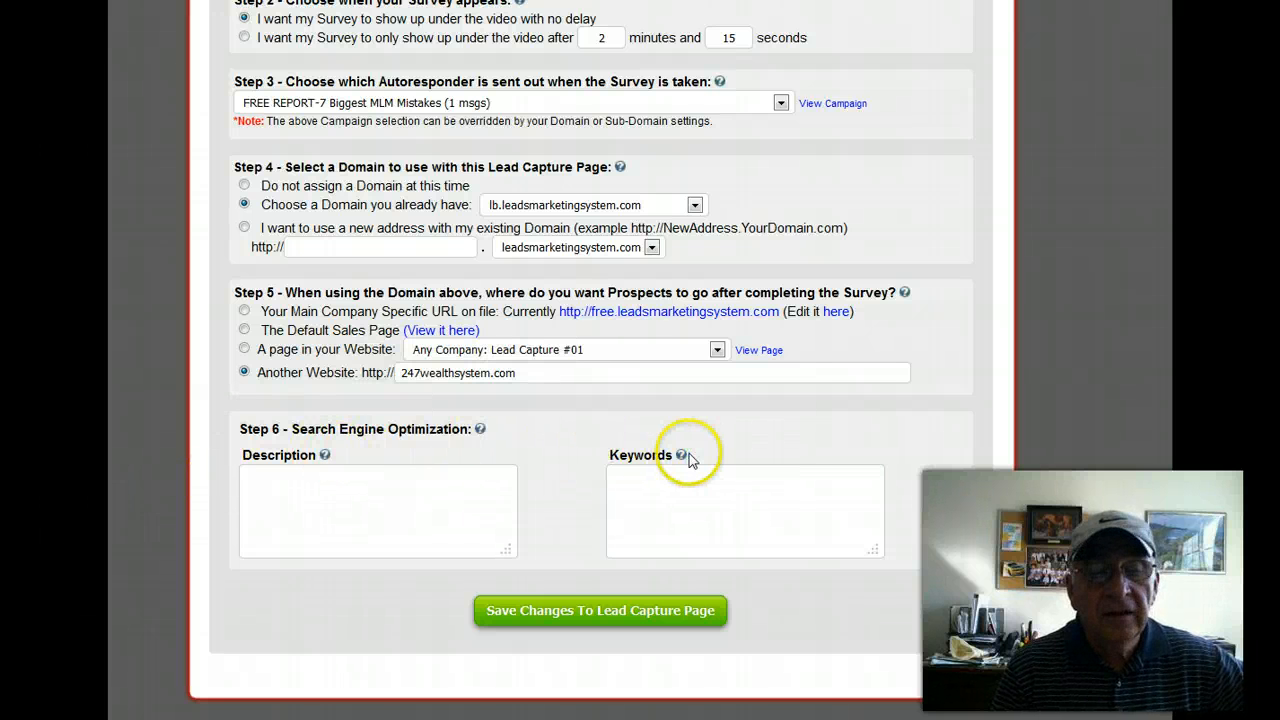
mouse_move(680, 458)
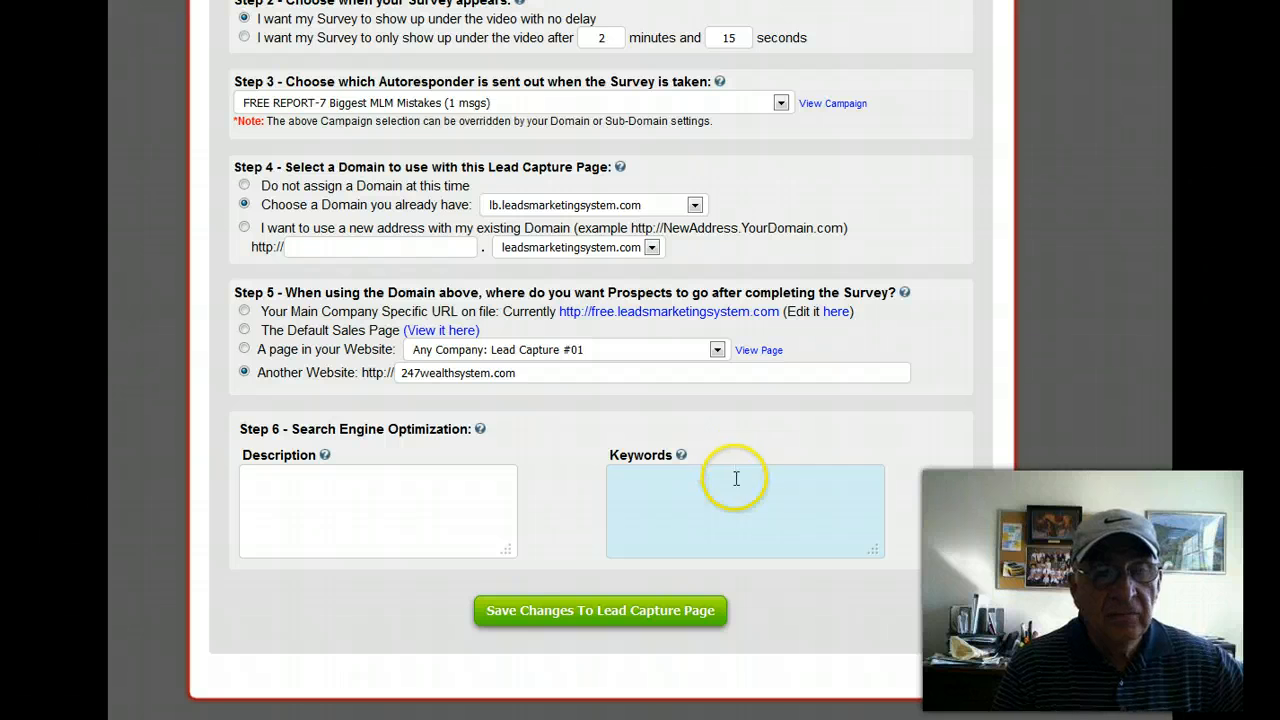
scroll(745, 490, "up", 4)
scroll(747, 483, "down", 3)
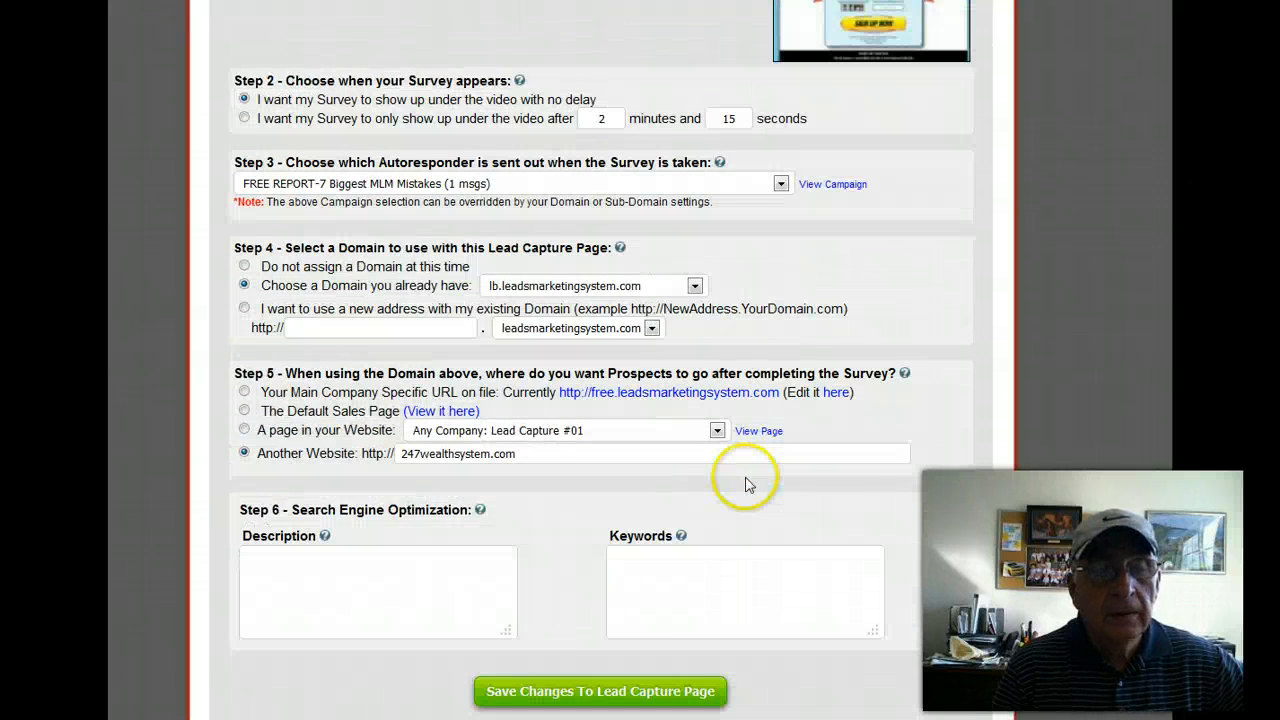
scroll(720, 470, "up", 7)
mouse_move(394, 171)
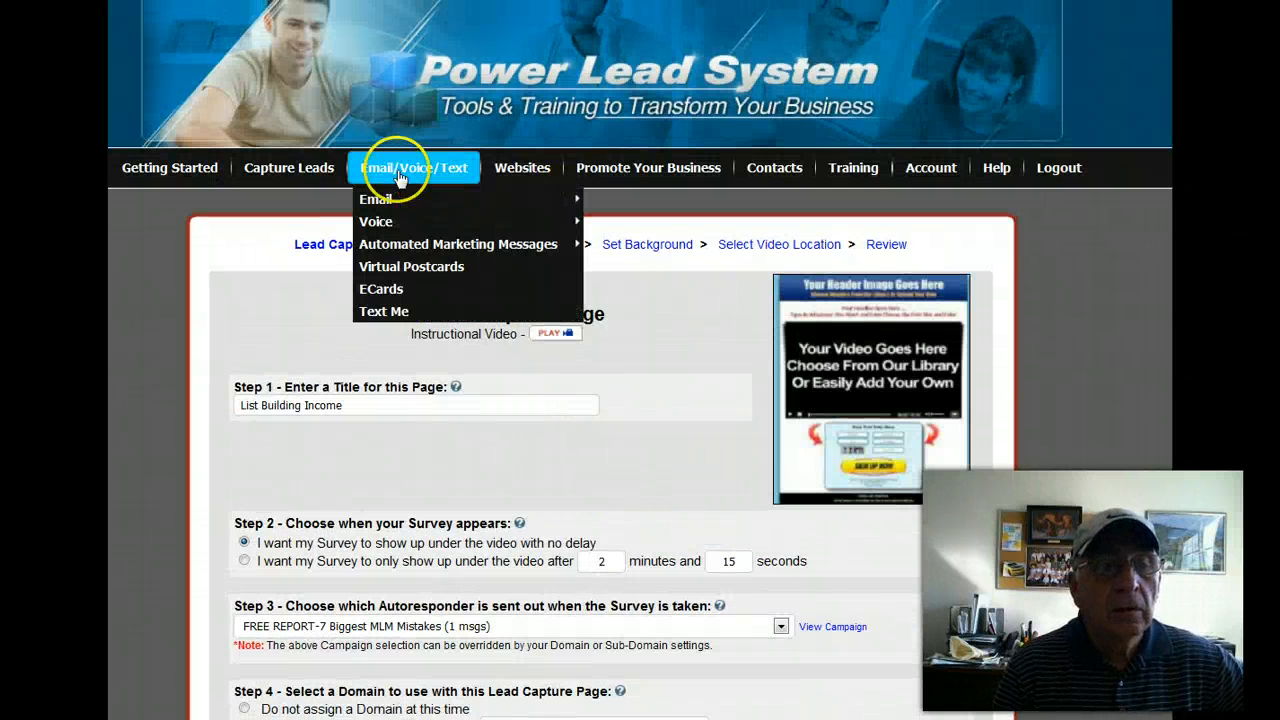
mouse_move(520, 165)
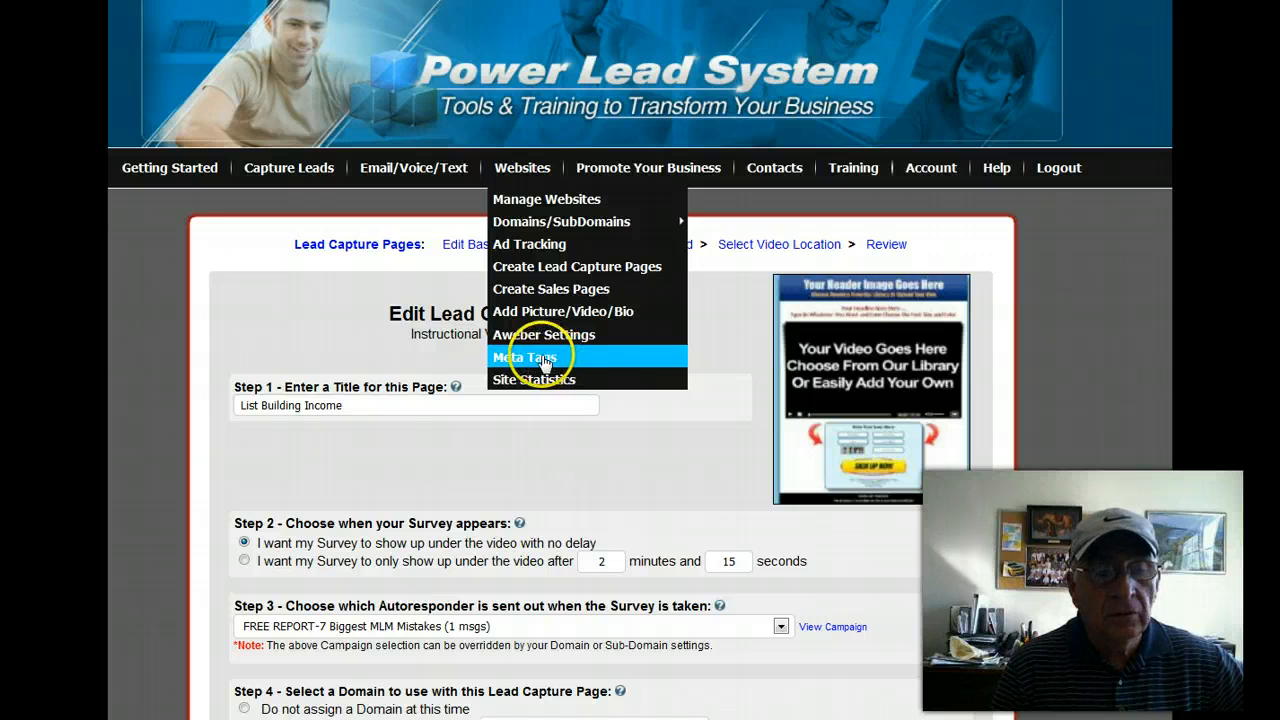
Step: Save the lead capture page's basic settings with the search engine description and keywords left empty
scroll(745, 282, "down", 1)
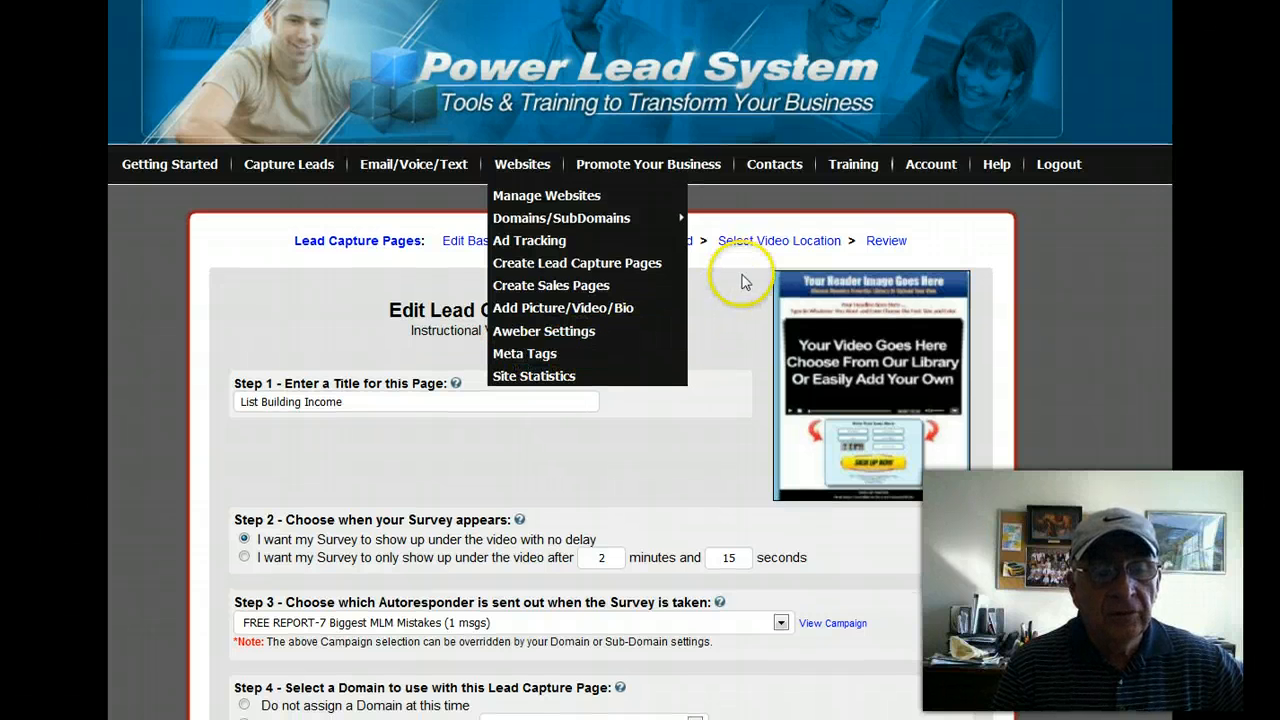
scroll(742, 282, "down", 5)
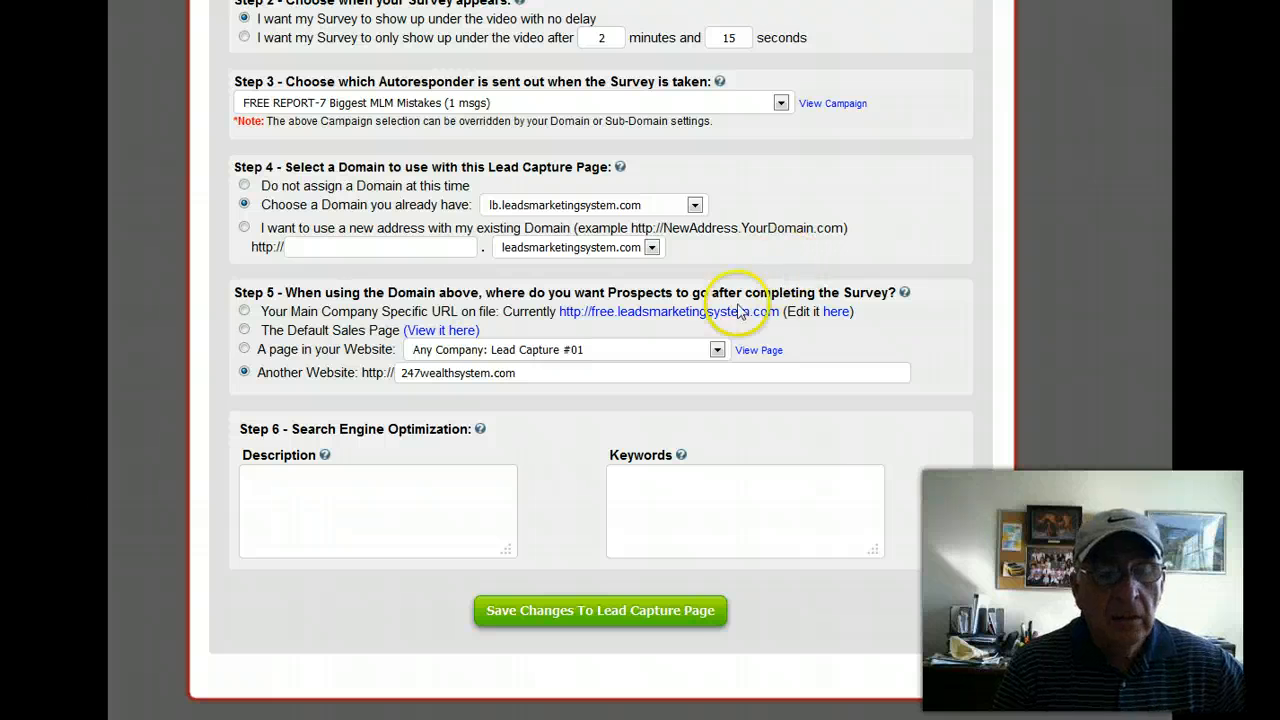
left_click(573, 610)
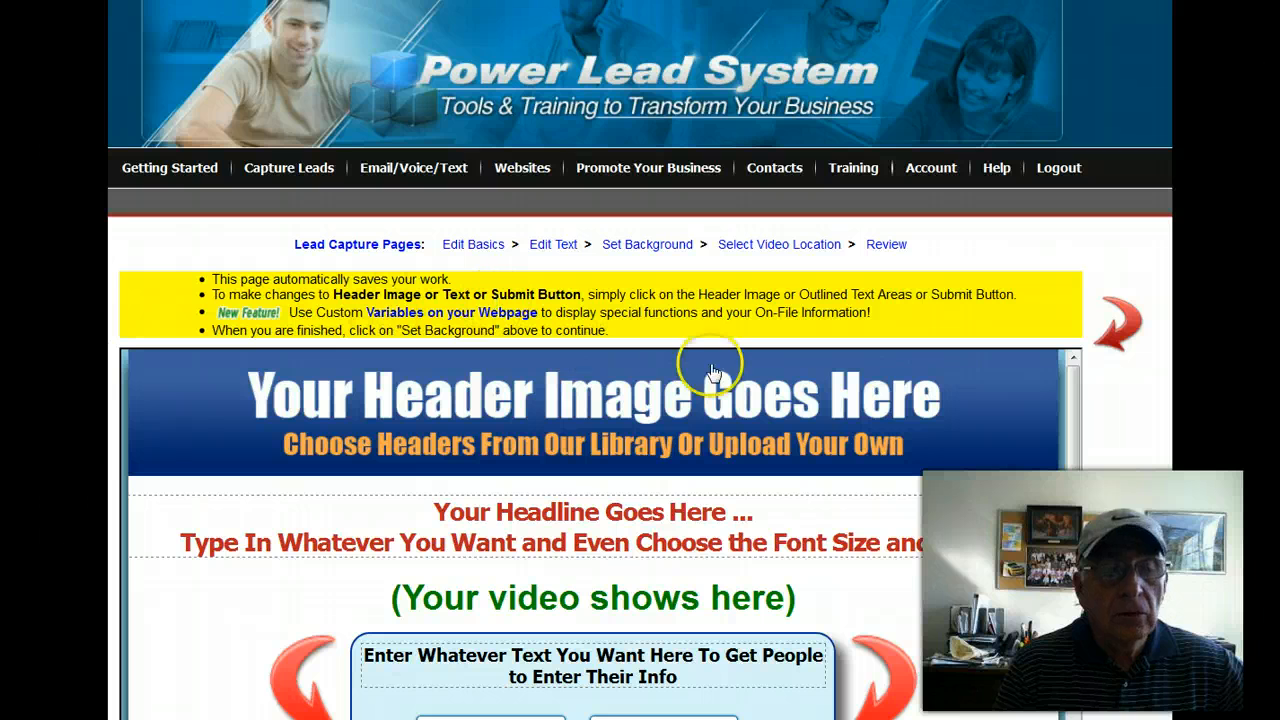
Step: Open the header image library from the page's header placeholder and examine the available header designs
left_click(578, 406)
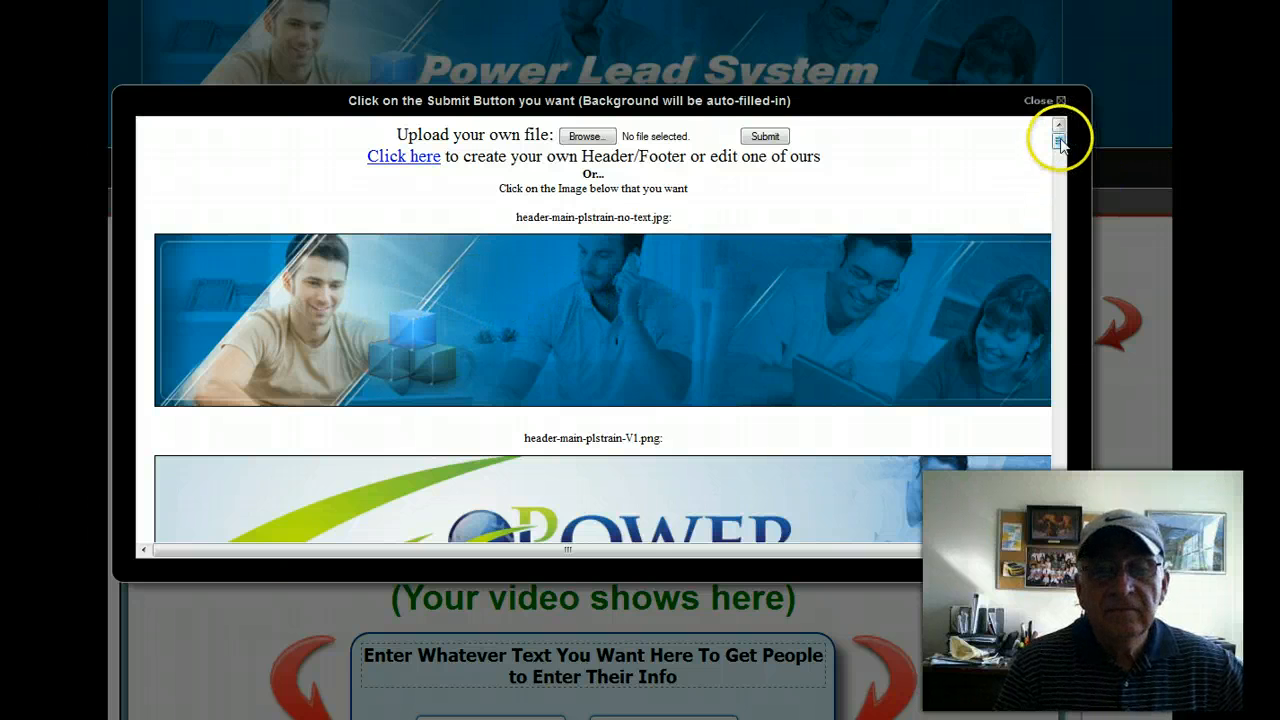
scroll(1063, 148, "down", 3)
scroll(1066, 146, "down", 2)
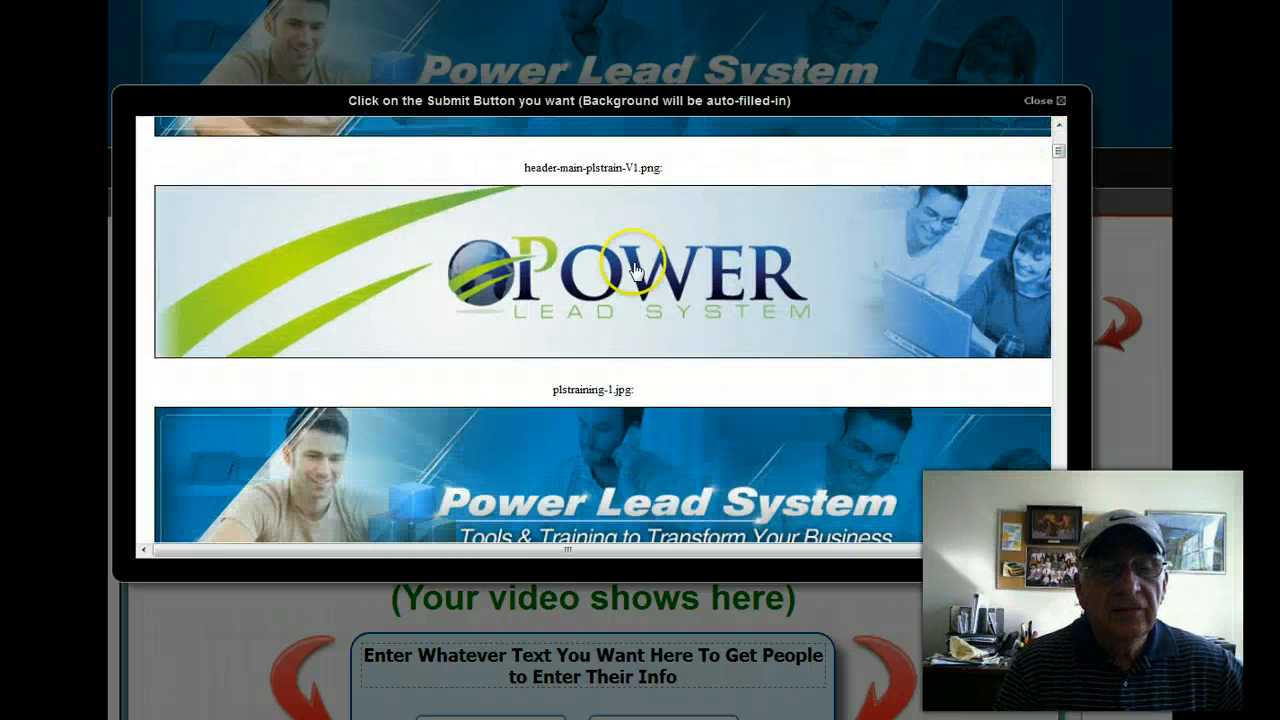
mouse_move(1059, 153)
left_mouse_down()
mouse_move(1059, 140)
mouse_move(1062, 165)
mouse_move(1062, 128)
mouse_move(1070, 162)
left_mouse_up()
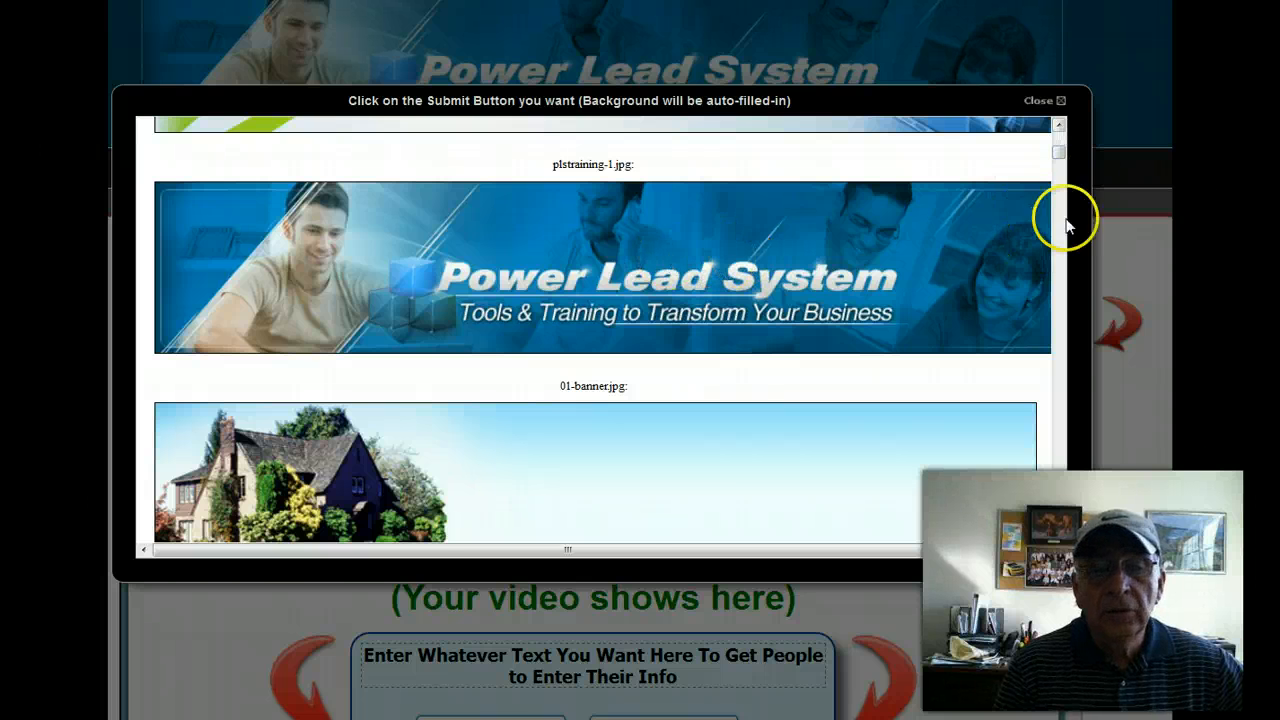
left_click_drag(1063, 151, 1062, 142)
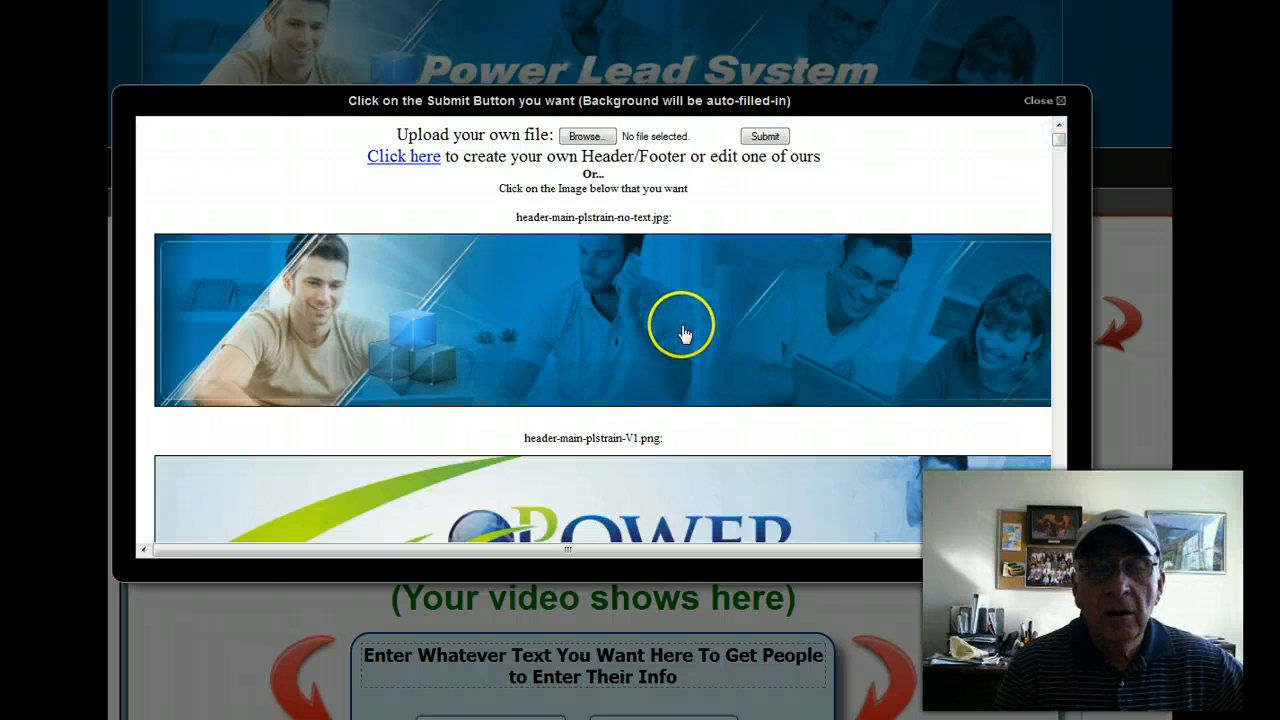
scroll(1058, 135, "down", 3)
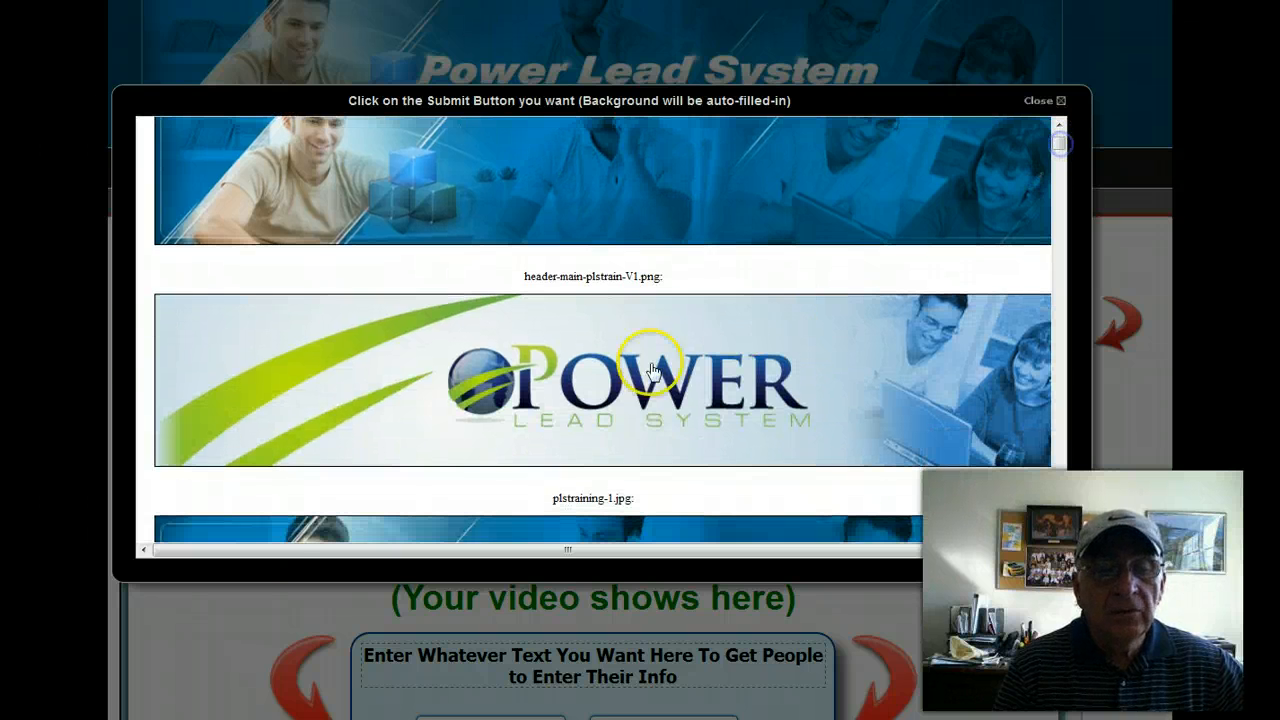
left_click_drag(1060, 137, 1062, 147)
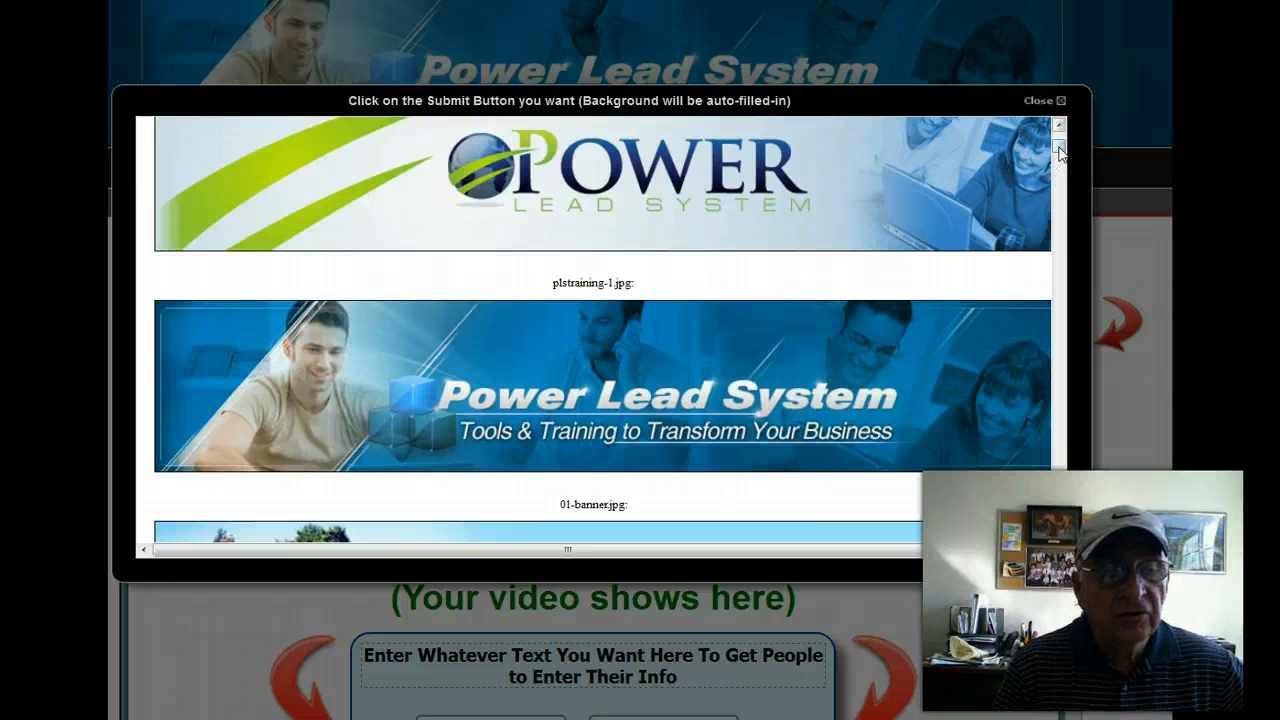
left_click_drag(1060, 150, 1057, 106)
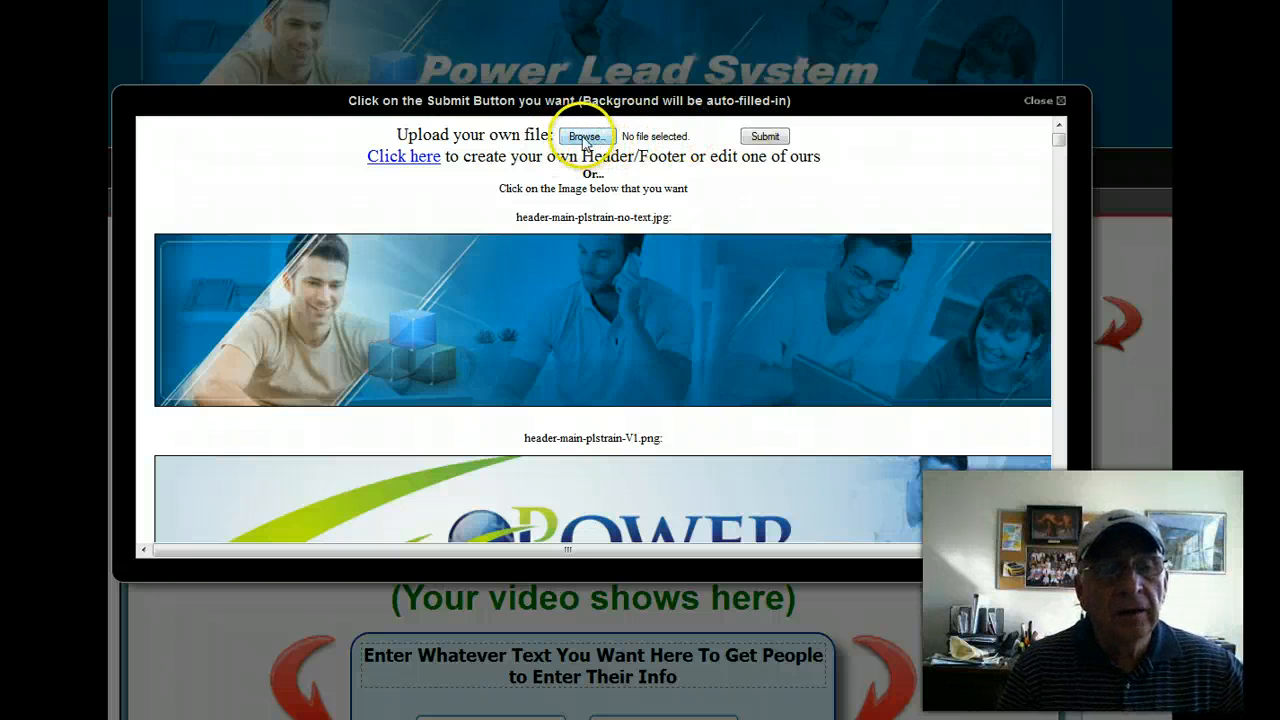
Step: Upload the image file 2013-08-14_084755.png from the computer to the header library
left_click(598, 138)
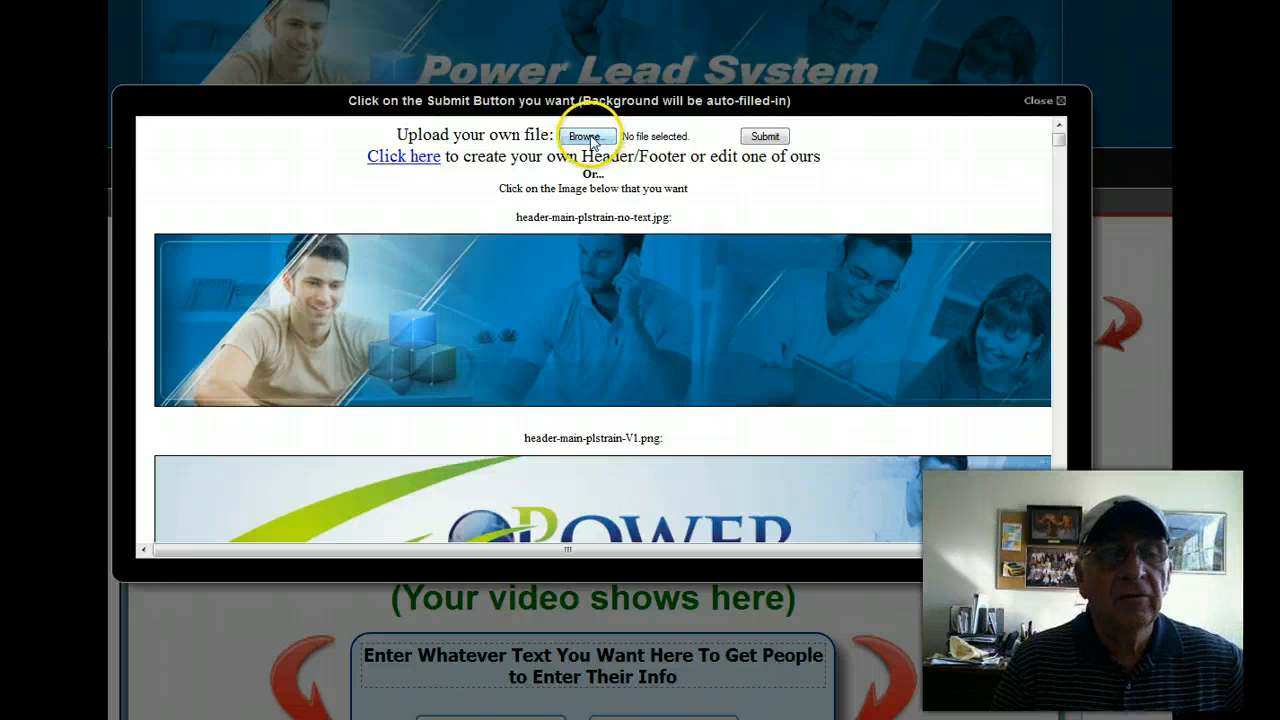
left_click(583, 136)
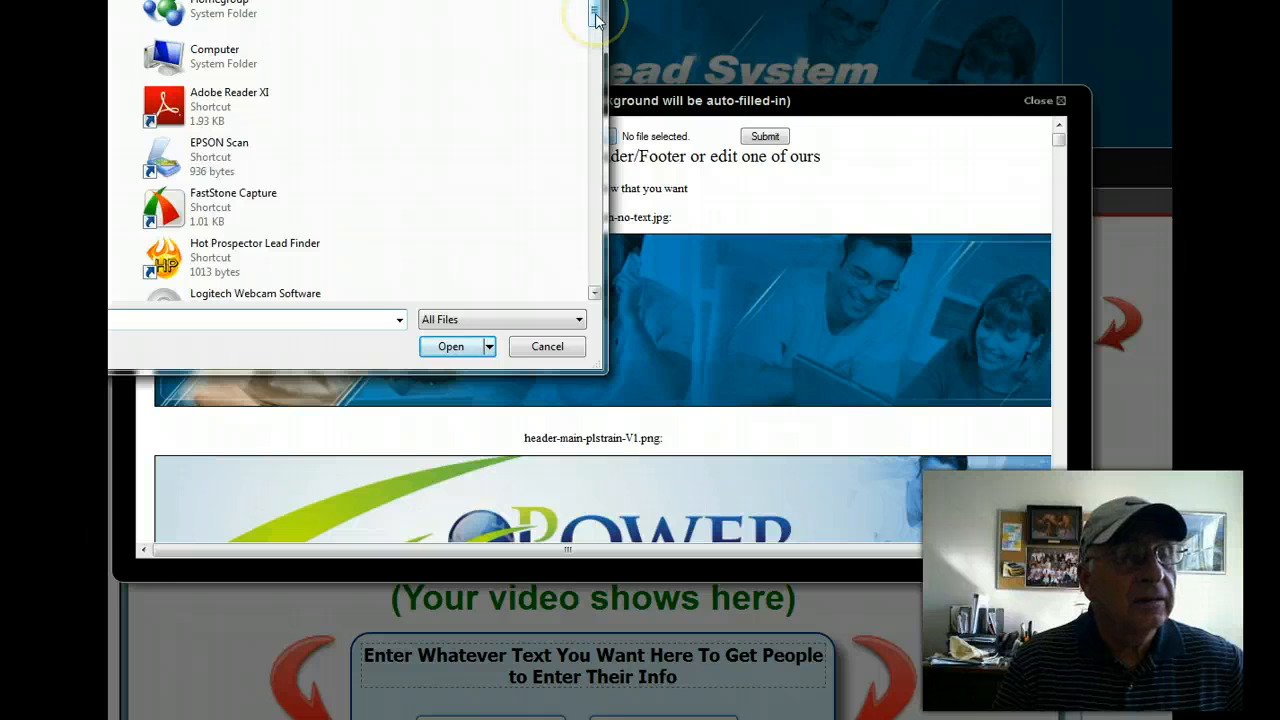
left_click_drag(595, 15, 598, 88)
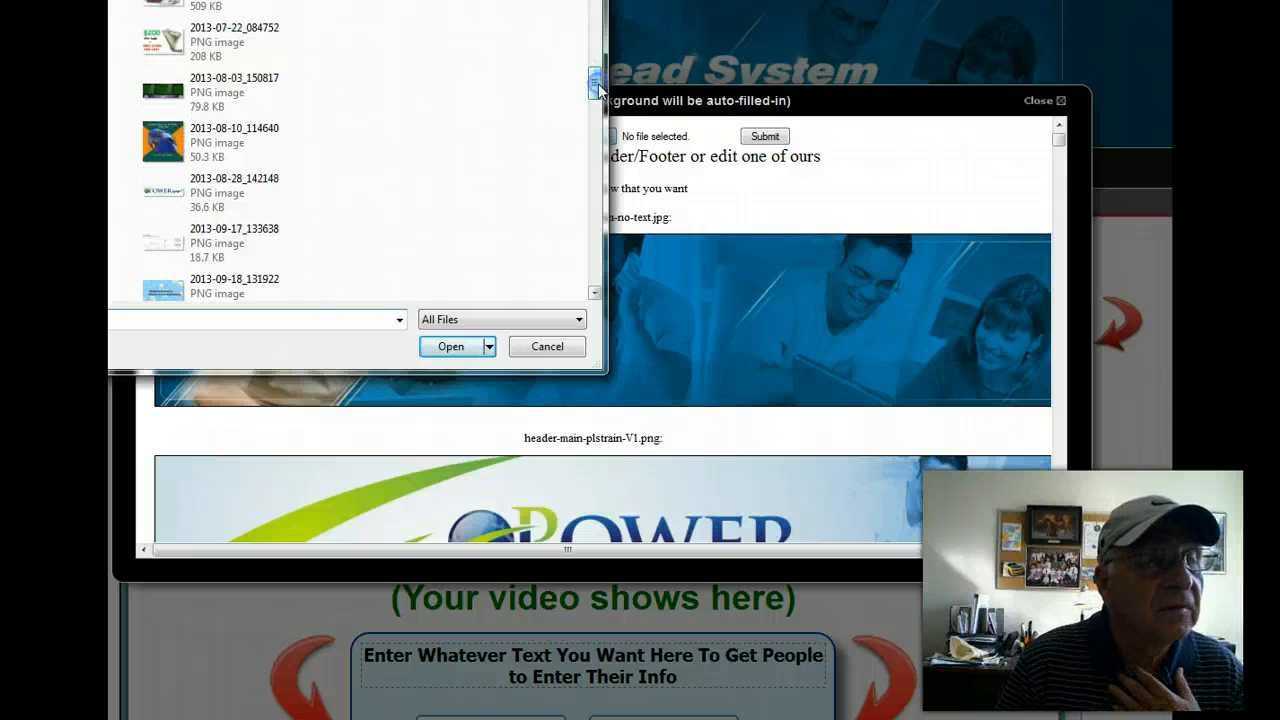
left_click(451, 346)
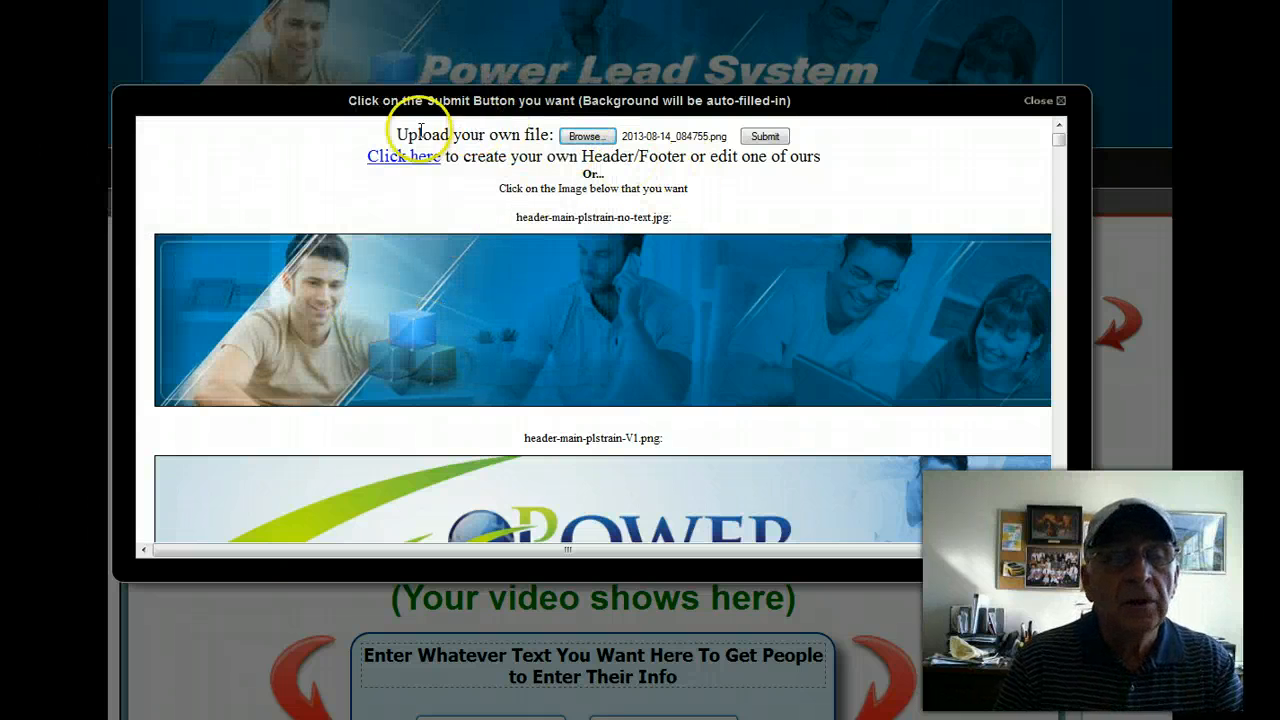
left_click(780, 137)
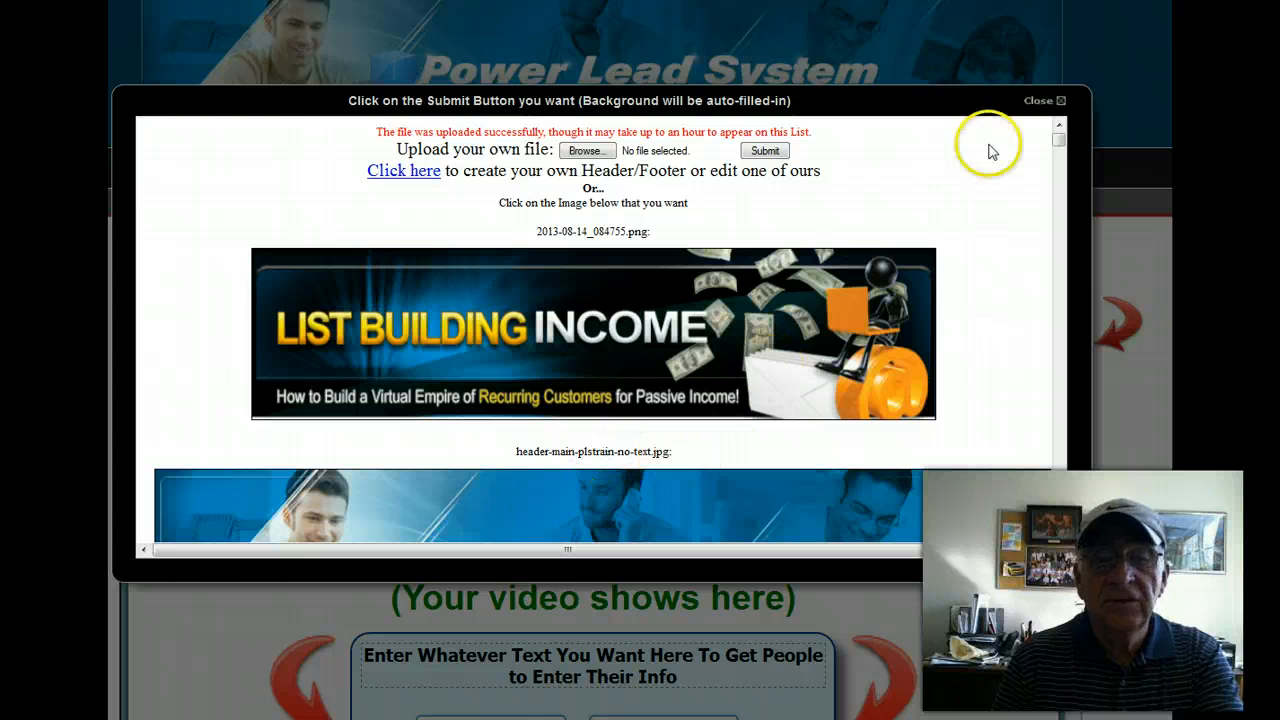
Step: Check the instructions for creating or editing a header, and apply the uploaded List Building Income image as the page header
left_click(395, 172)
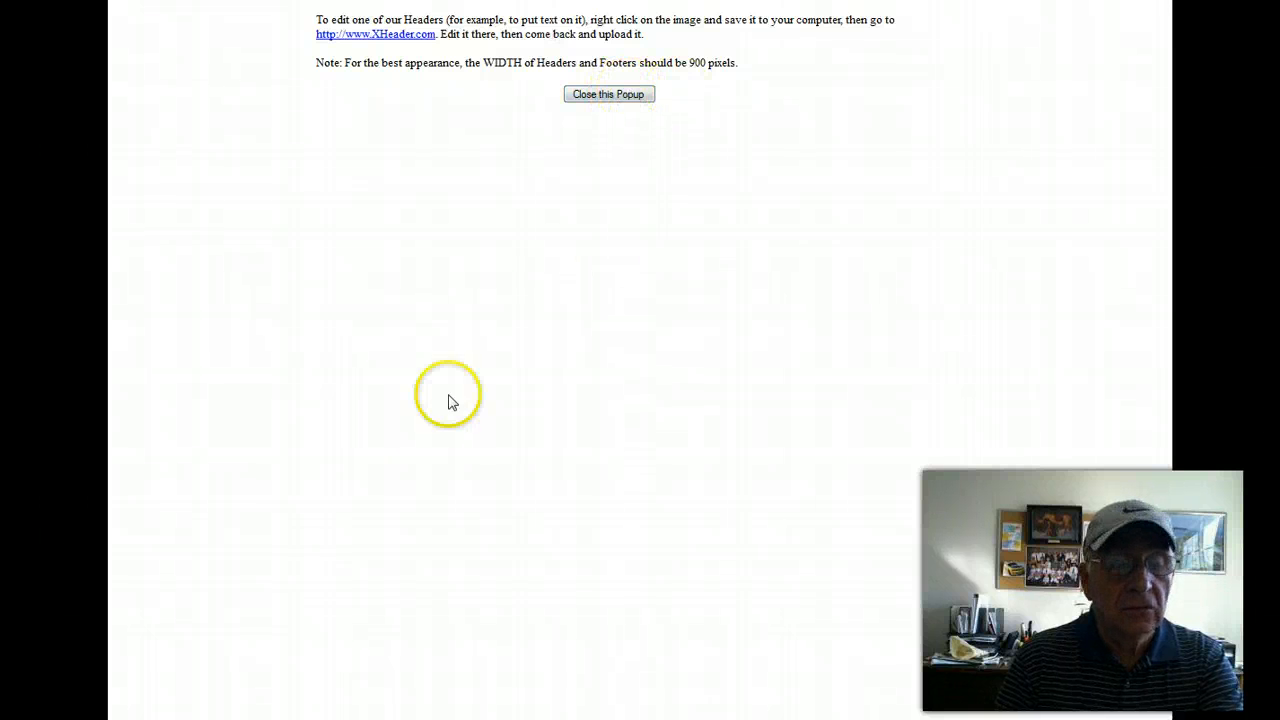
left_click(608, 96)
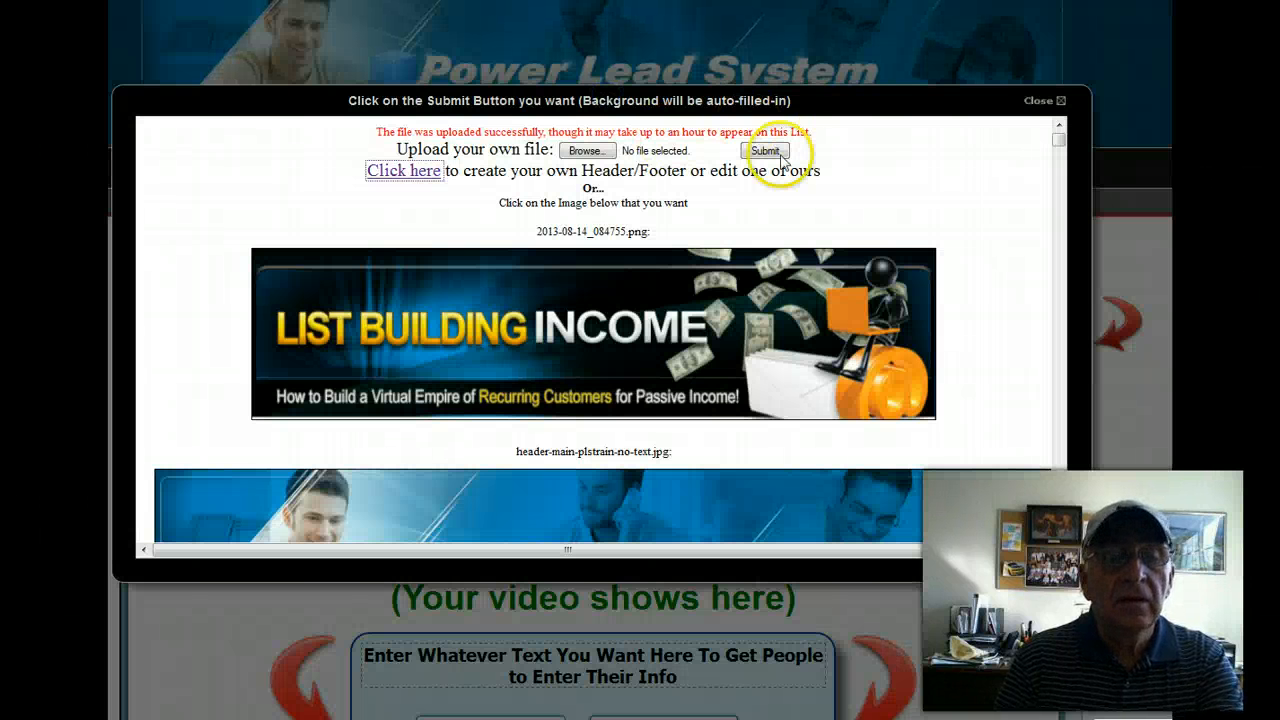
left_click(1038, 101)
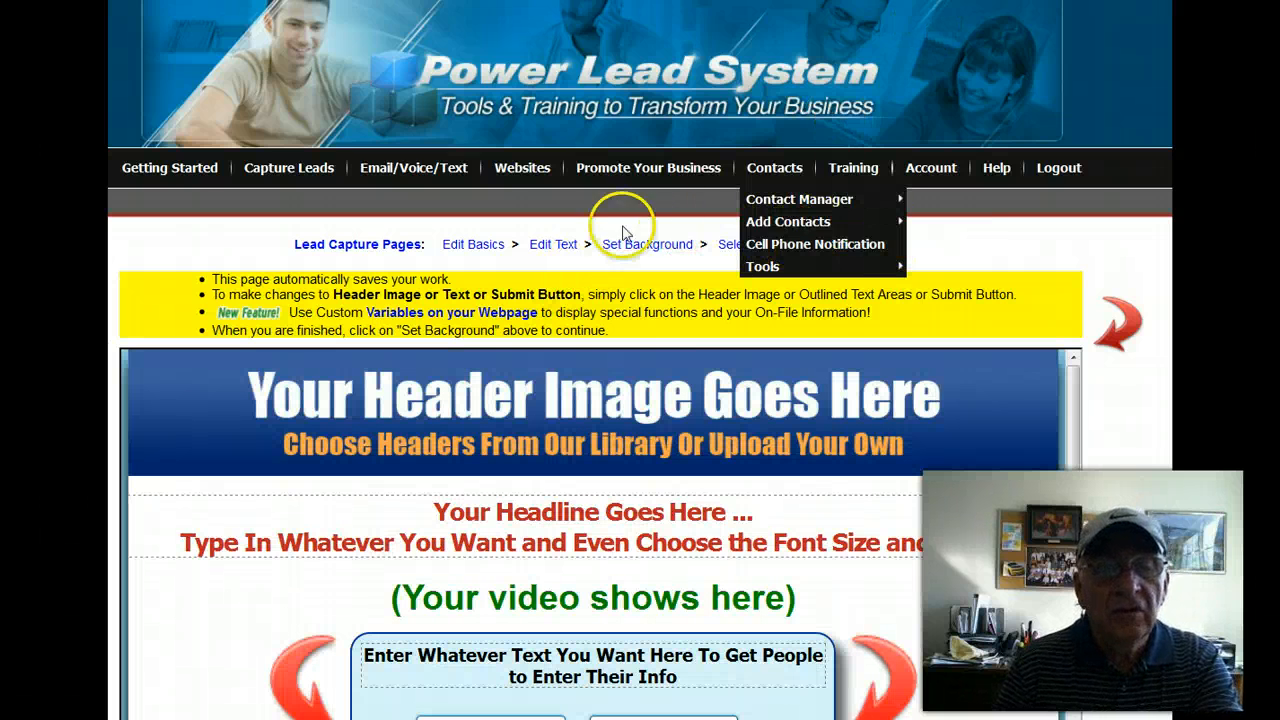
left_click(591, 404)
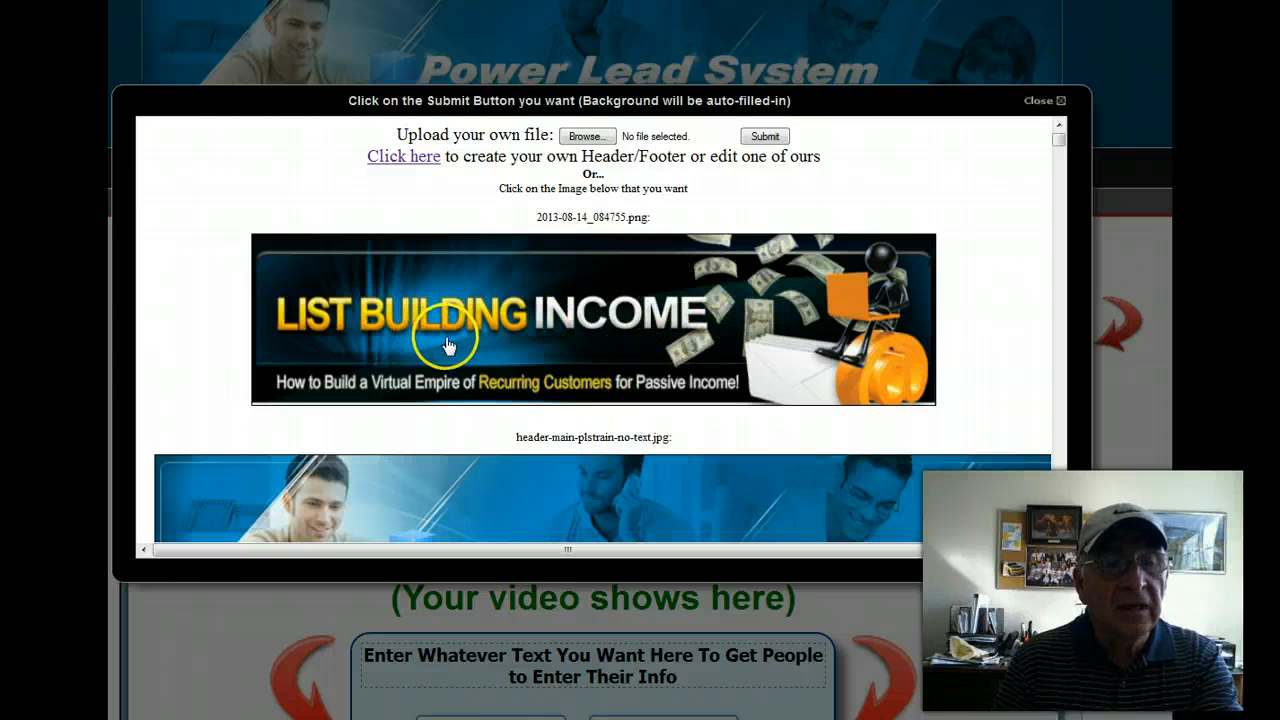
left_click(590, 321)
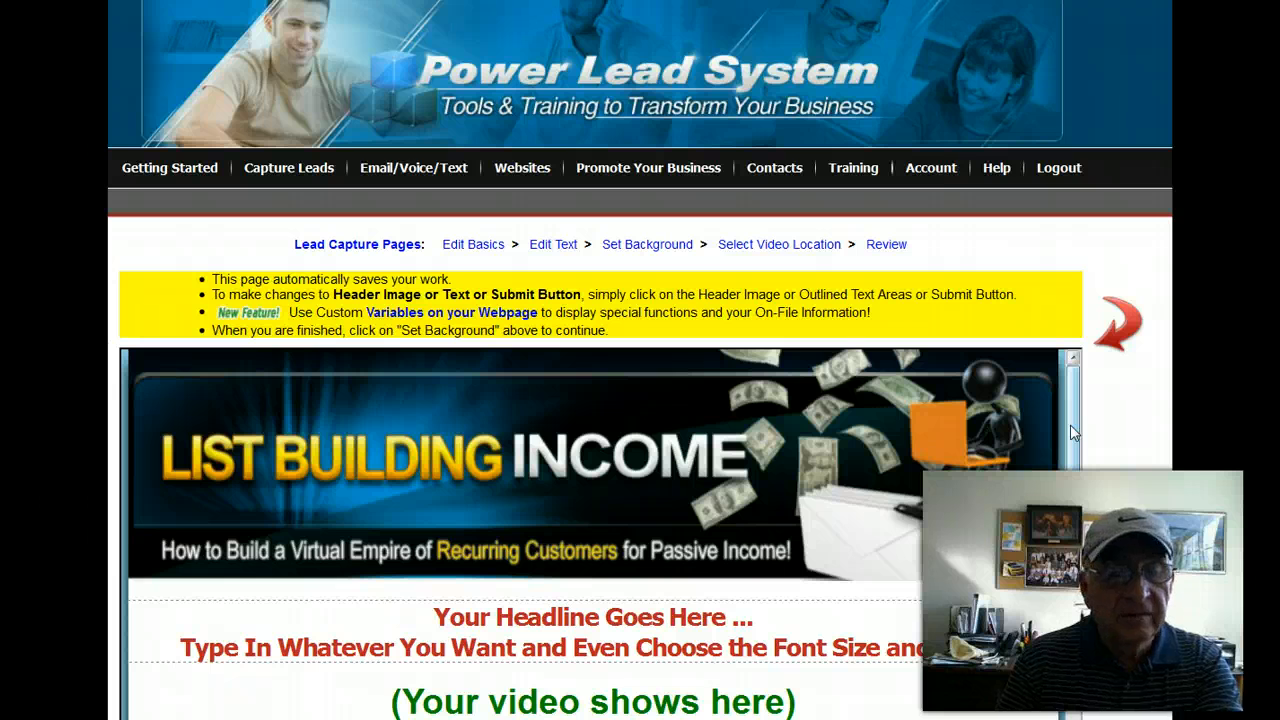
Step: Open the headline text below the header for editing and delete its two placeholder lines
left_click_drag(1072, 432, 1086, 471)
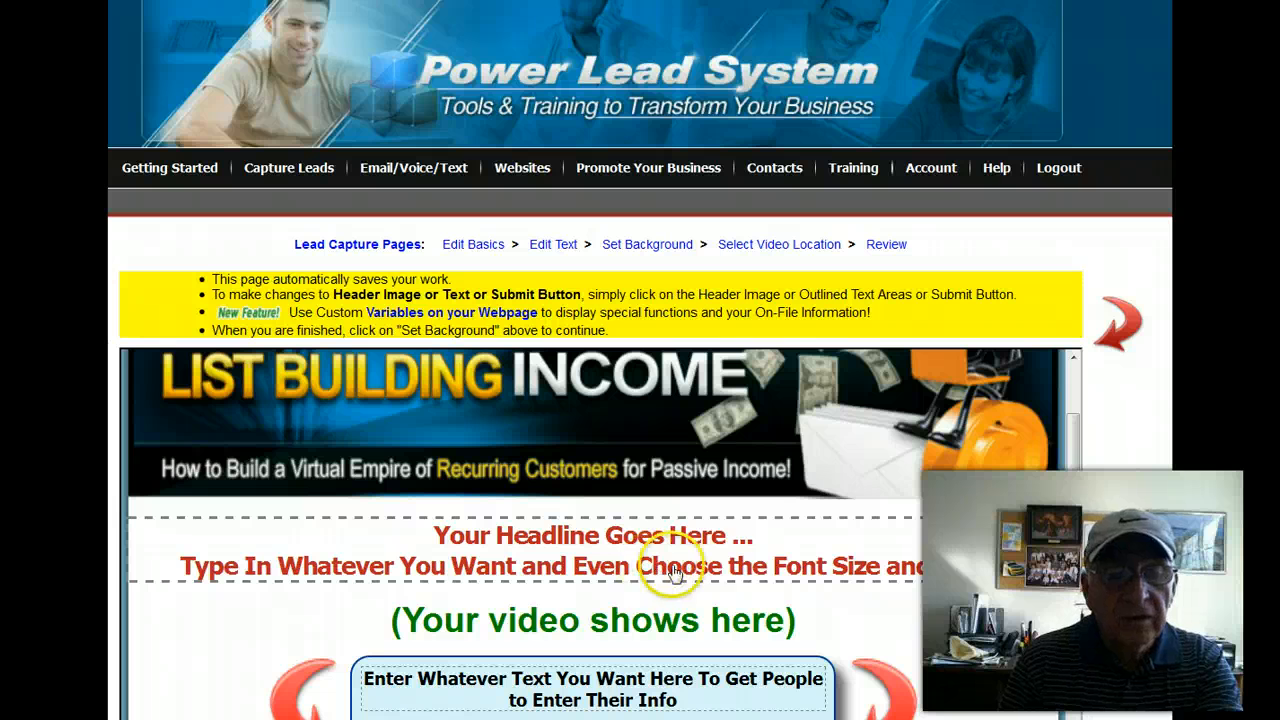
left_click(600, 556)
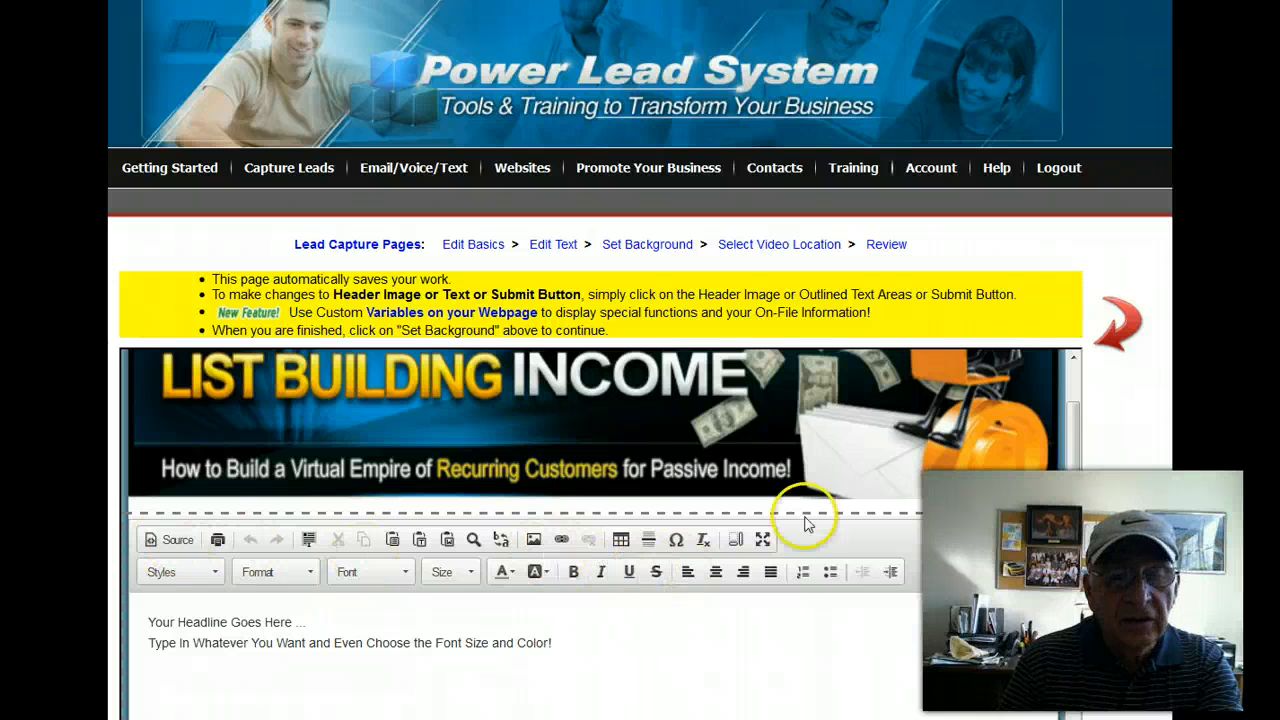
scroll(929, 506, "down", 1)
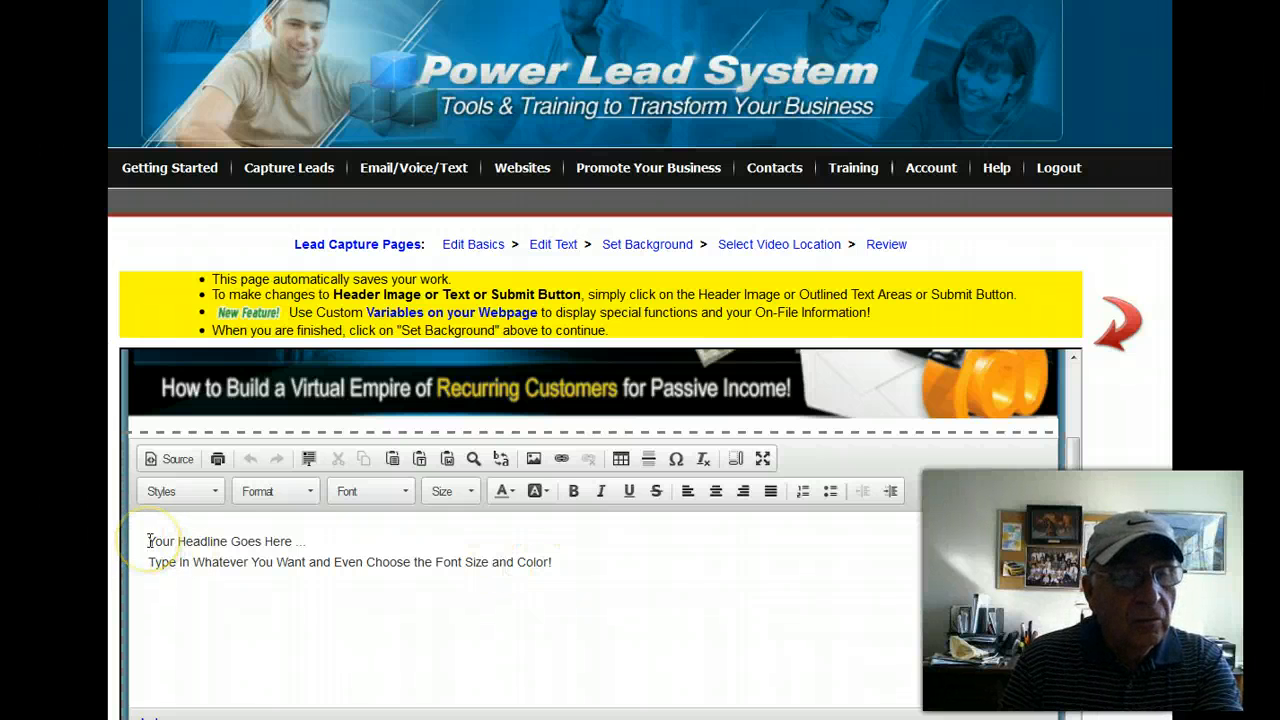
left_click_drag(148, 541, 573, 561)
key("Delete")
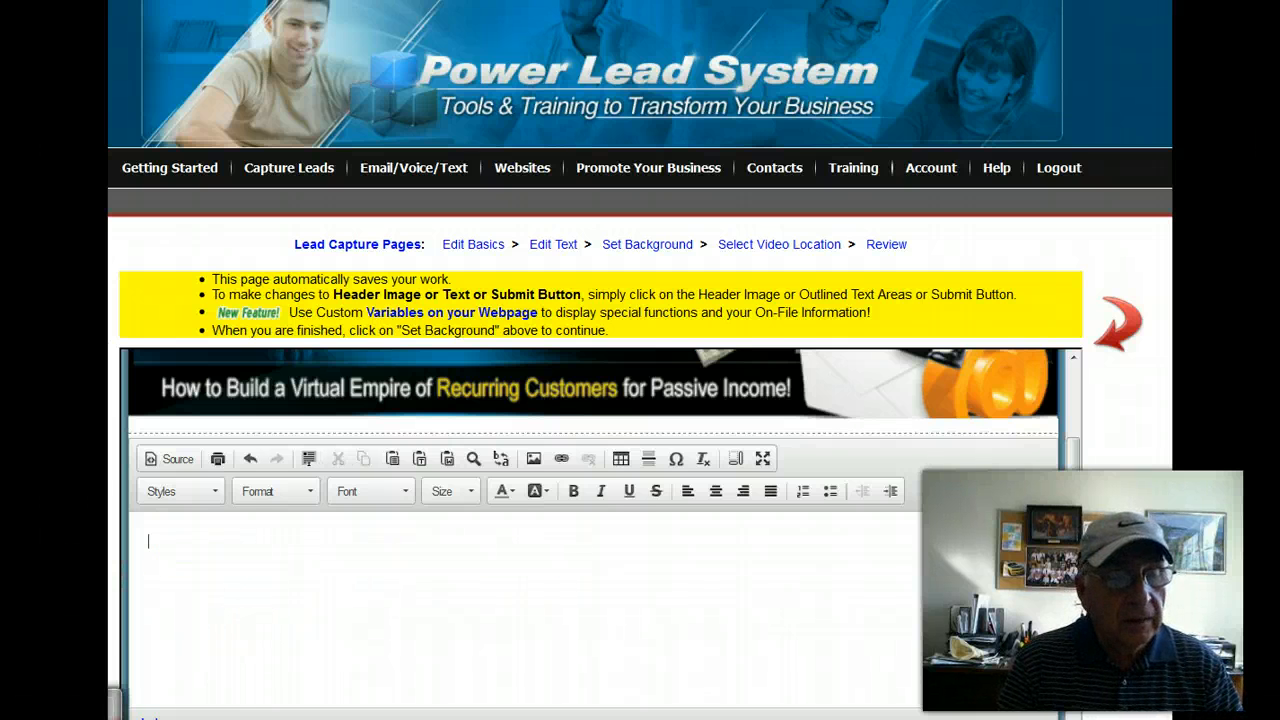
Step: Copy the two headline paragraphs, from "Discover How YOU" to "Credibility Manifold!", out of the Word document and paste them into the empty headline editor
key("alt+Tab")
left_click(170, 654)
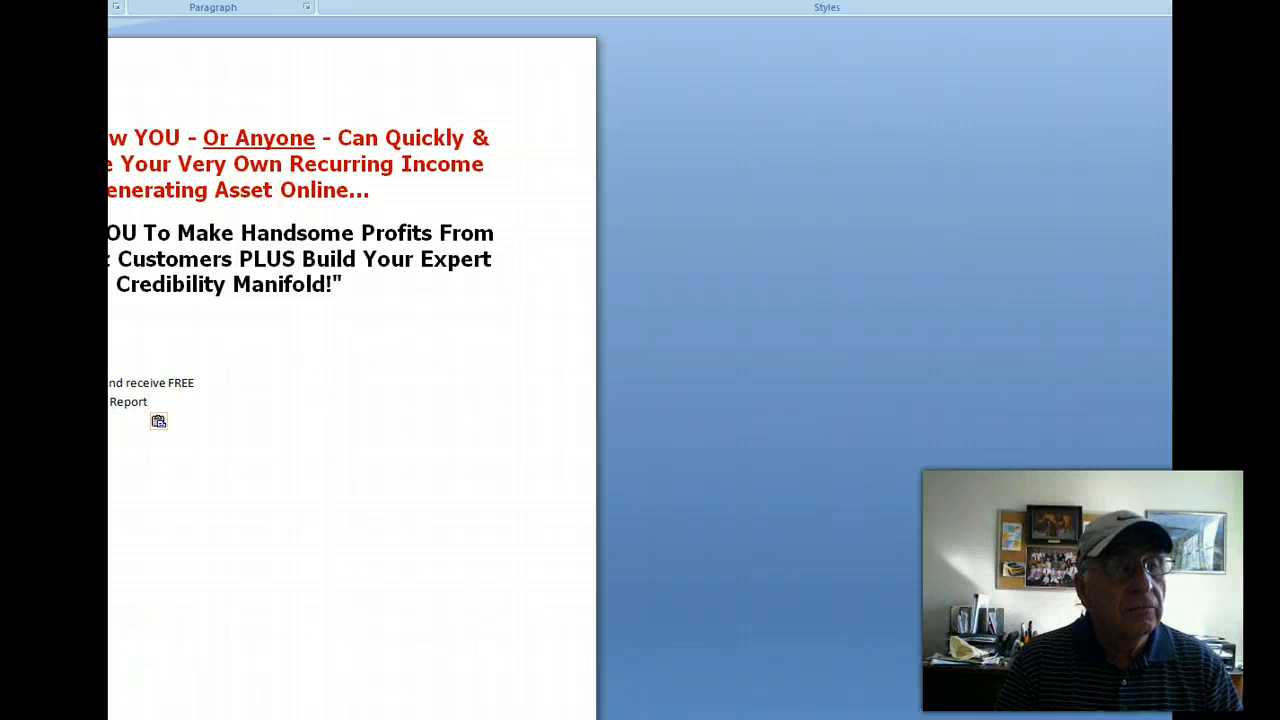
left_click_drag(110, 137, 493, 276)
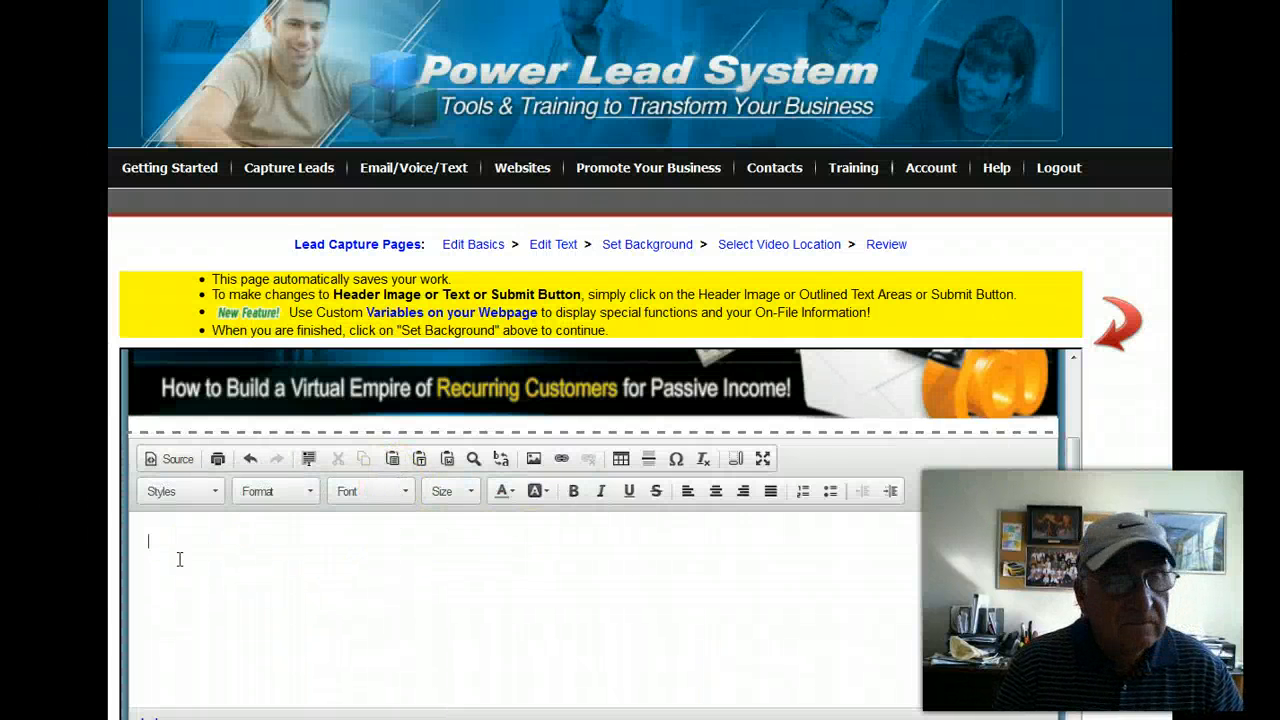
type("\"Discover How YOU - Or Anyone - Can Quickly & Easily Create Your Very Own Recurring Income Generating Asset Online... ... Allowing YOU To Make Handsome Profits From MASS Repeat Customers PLUS Build Your Expert Credibility Manifold!\"")
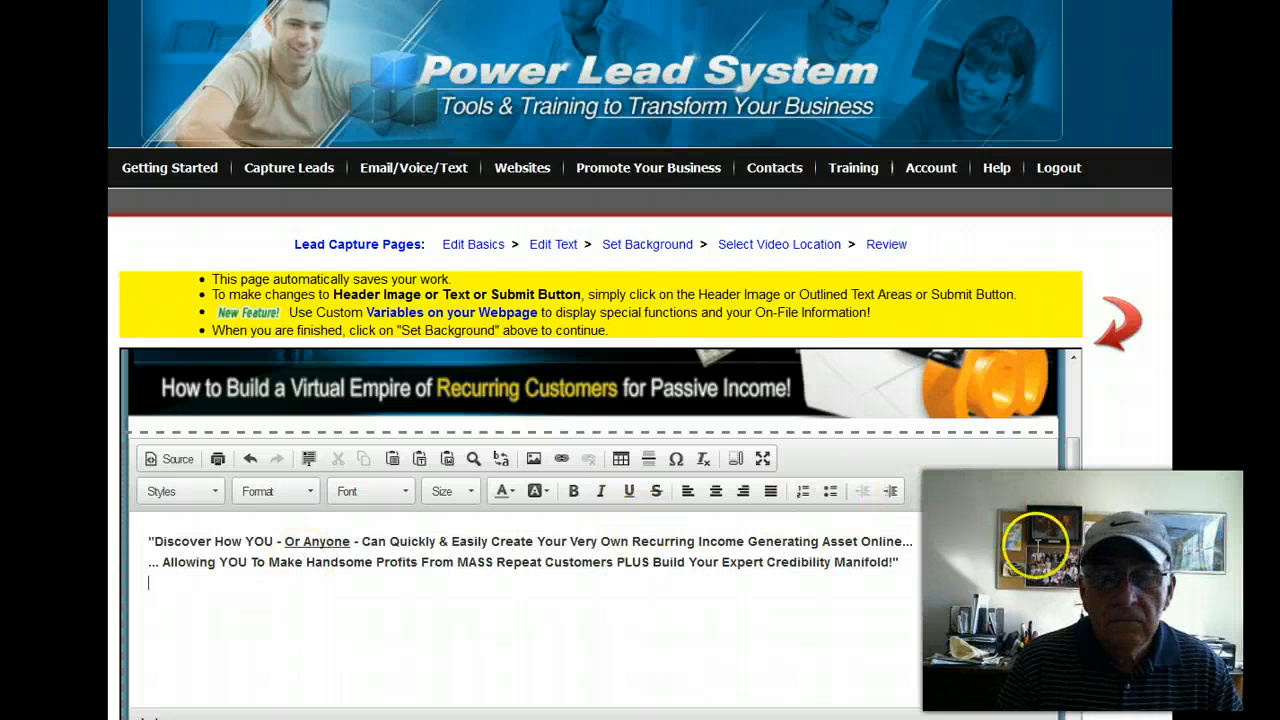
scroll(1075, 600, "down", 3)
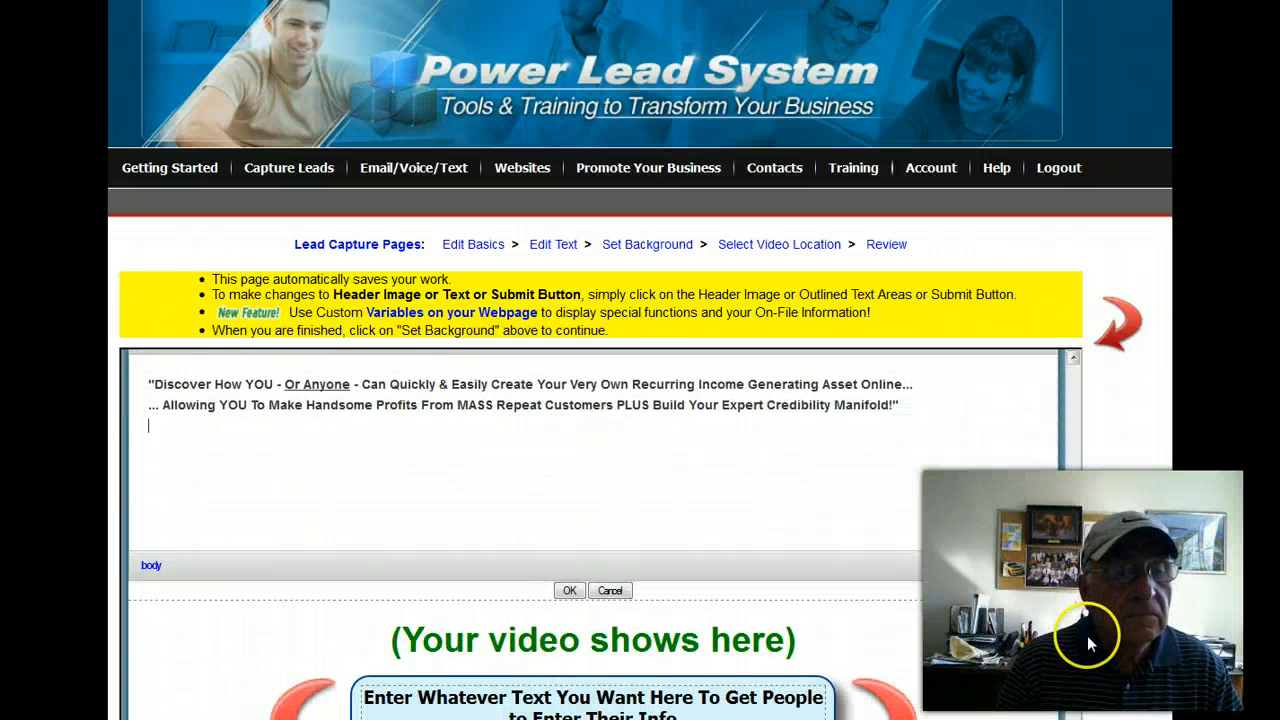
scroll(1078, 560, "up", 3)
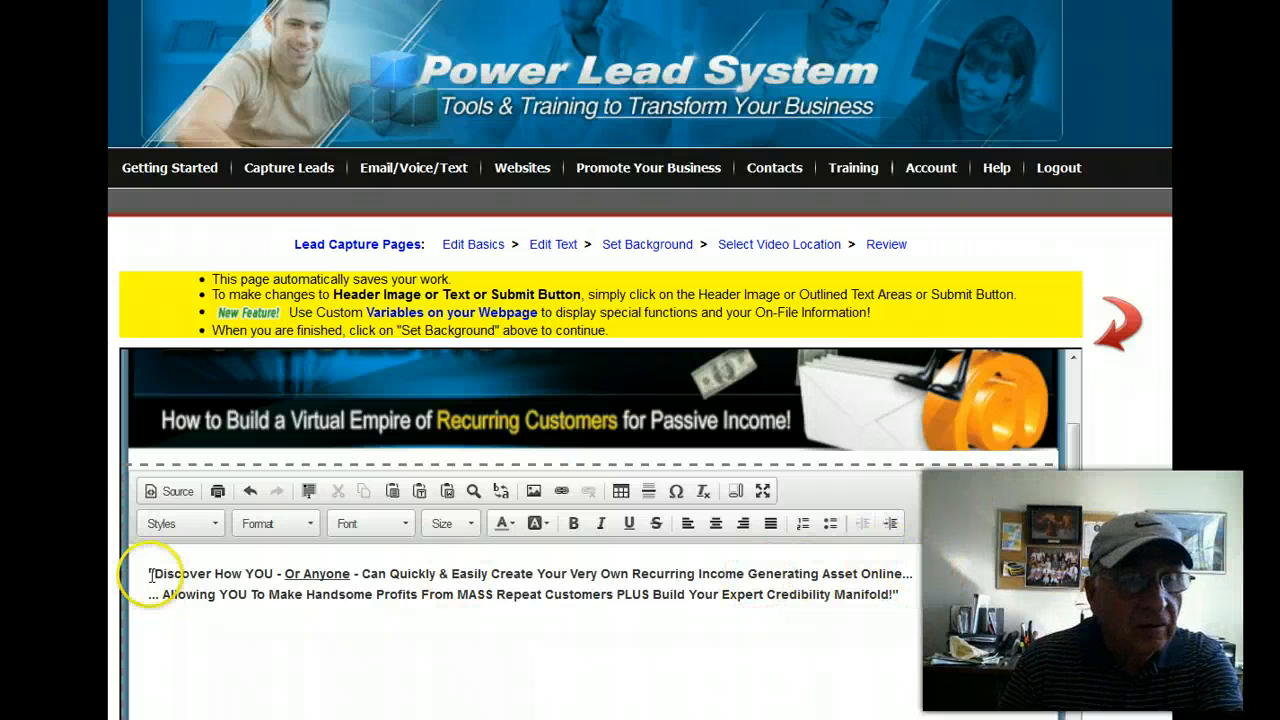
left_click_drag(150, 575, 915, 575)
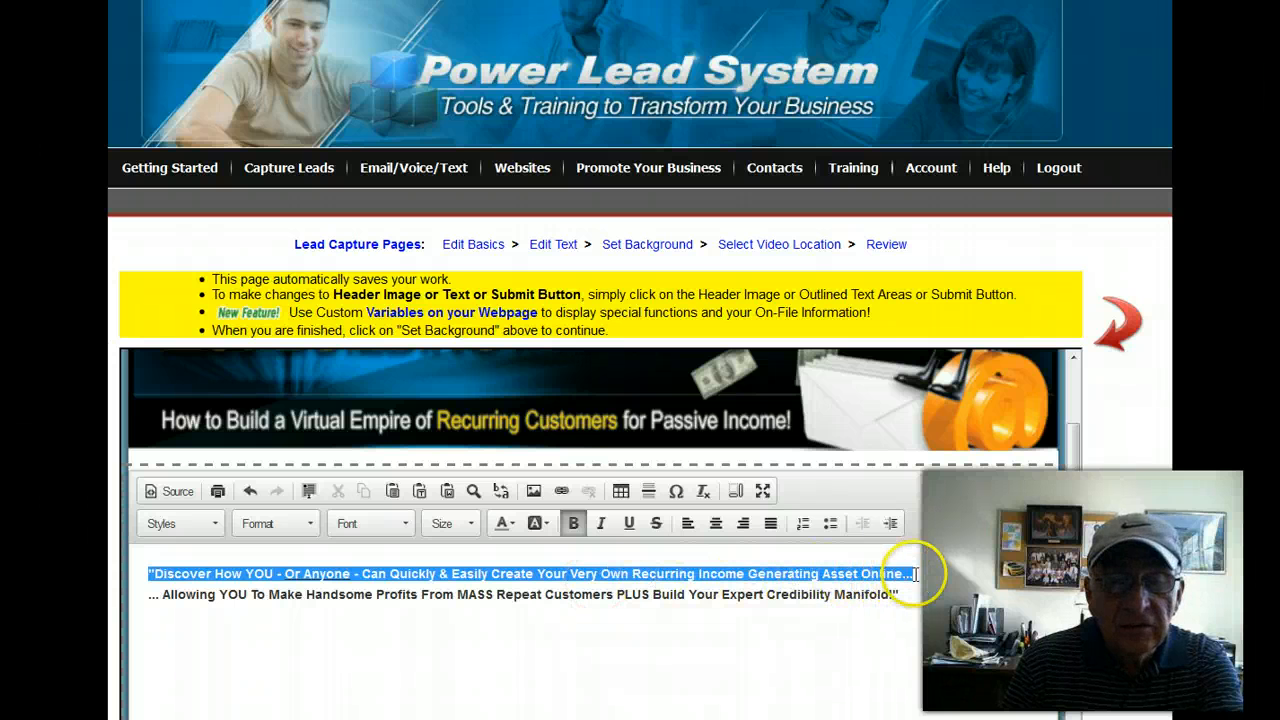
left_click(471, 524)
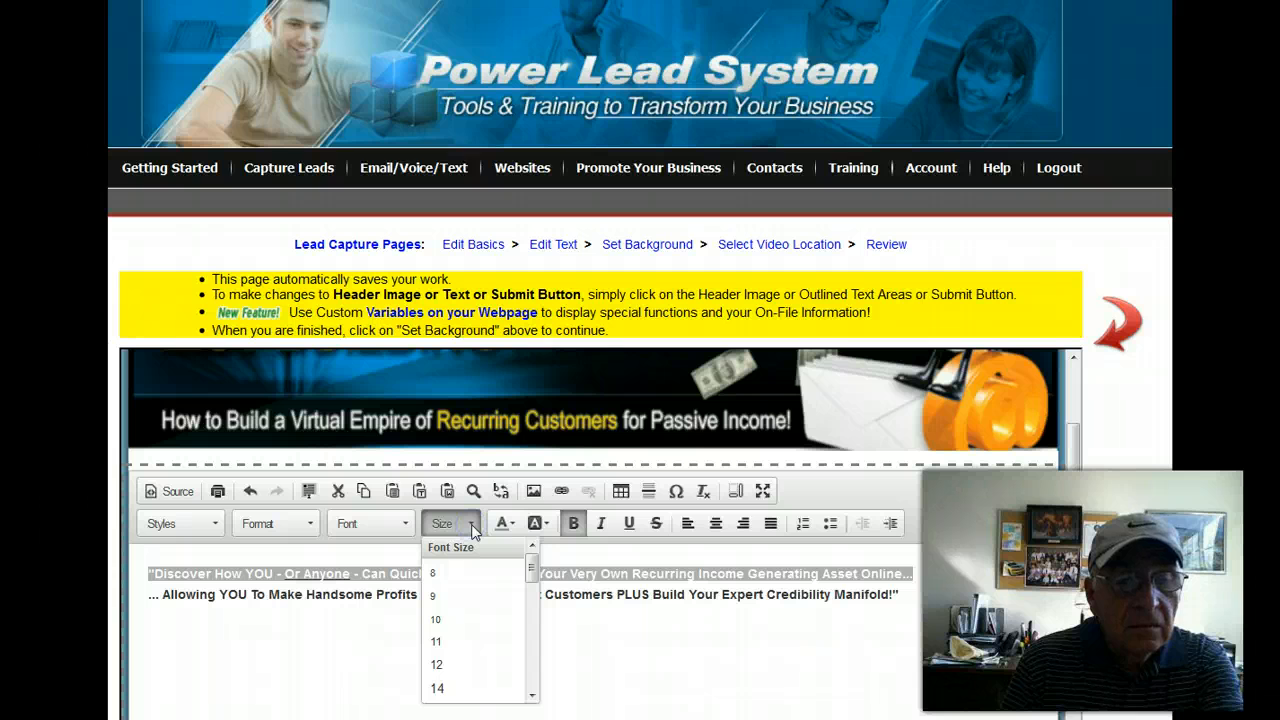
left_click_drag(529, 563, 545, 597)
left_click(491, 634)
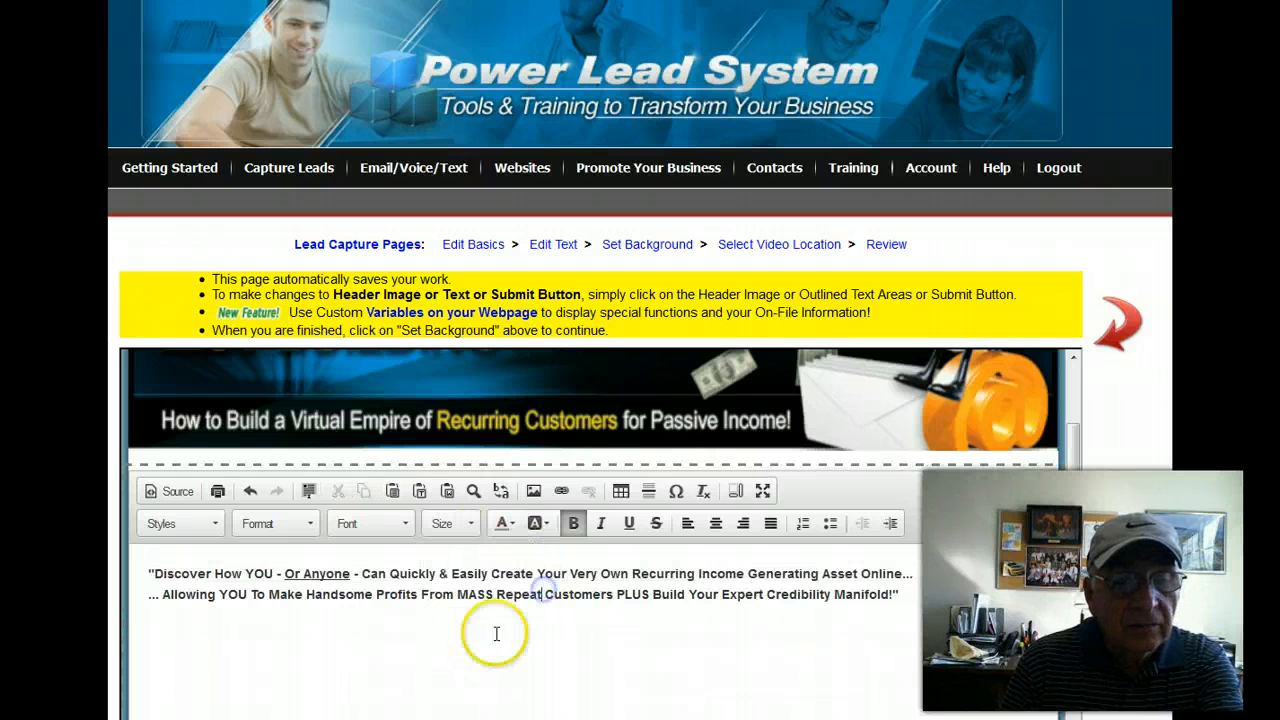
Step: Format the first headline paragraph, "Discover How YOU - Or Anyone" through "Asset Online...", with font size 22, bold and centered
left_click(150, 575)
left_click_drag(150, 575, 935, 570)
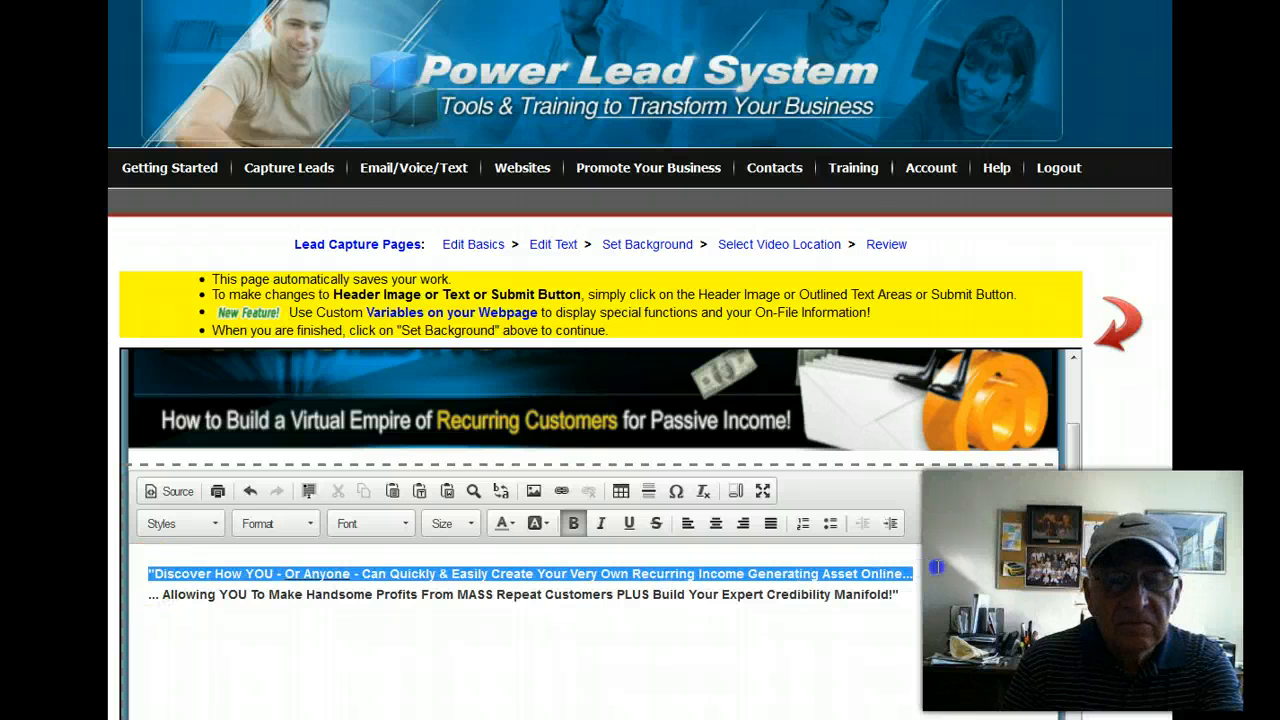
left_click(470, 524)
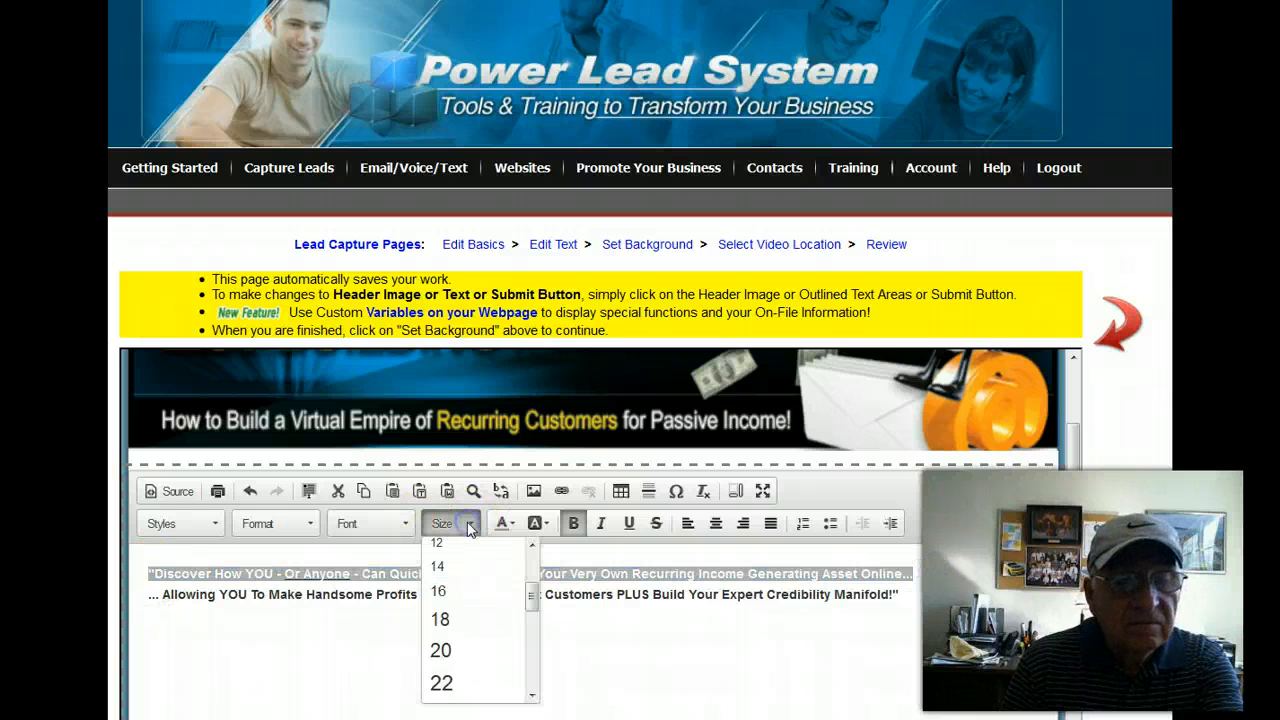
left_click(445, 680)
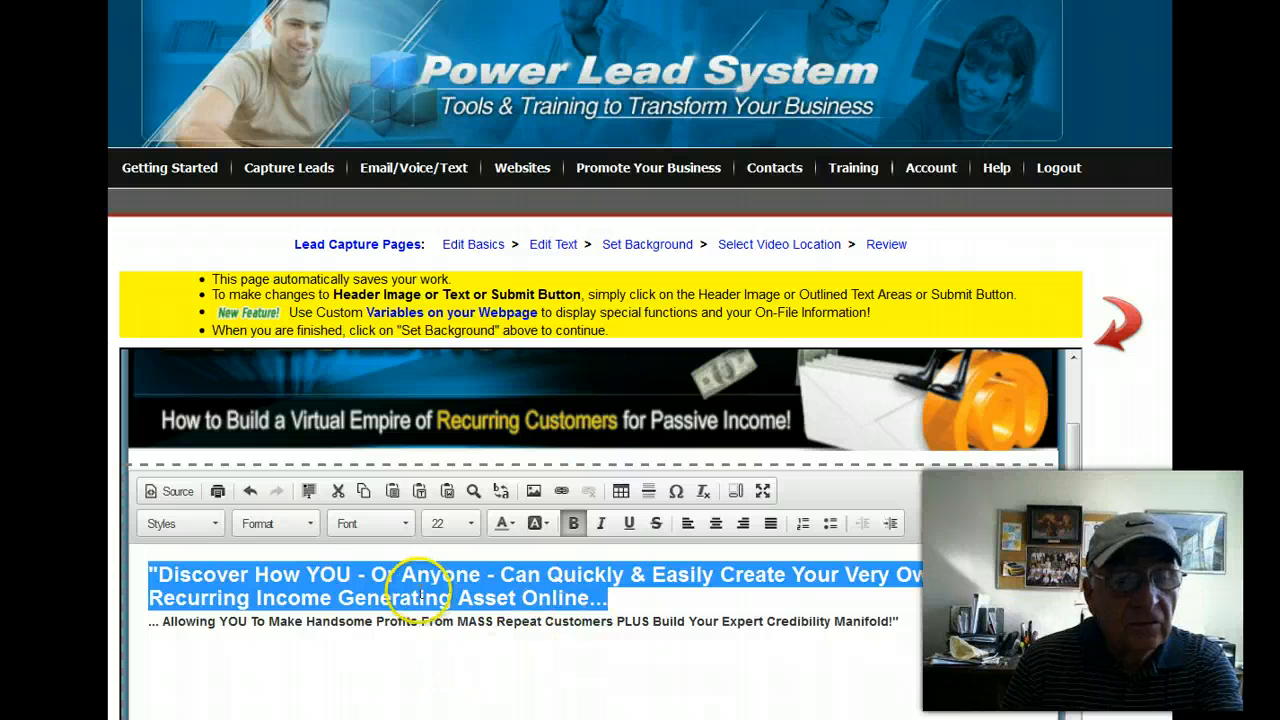
left_click(574, 524)
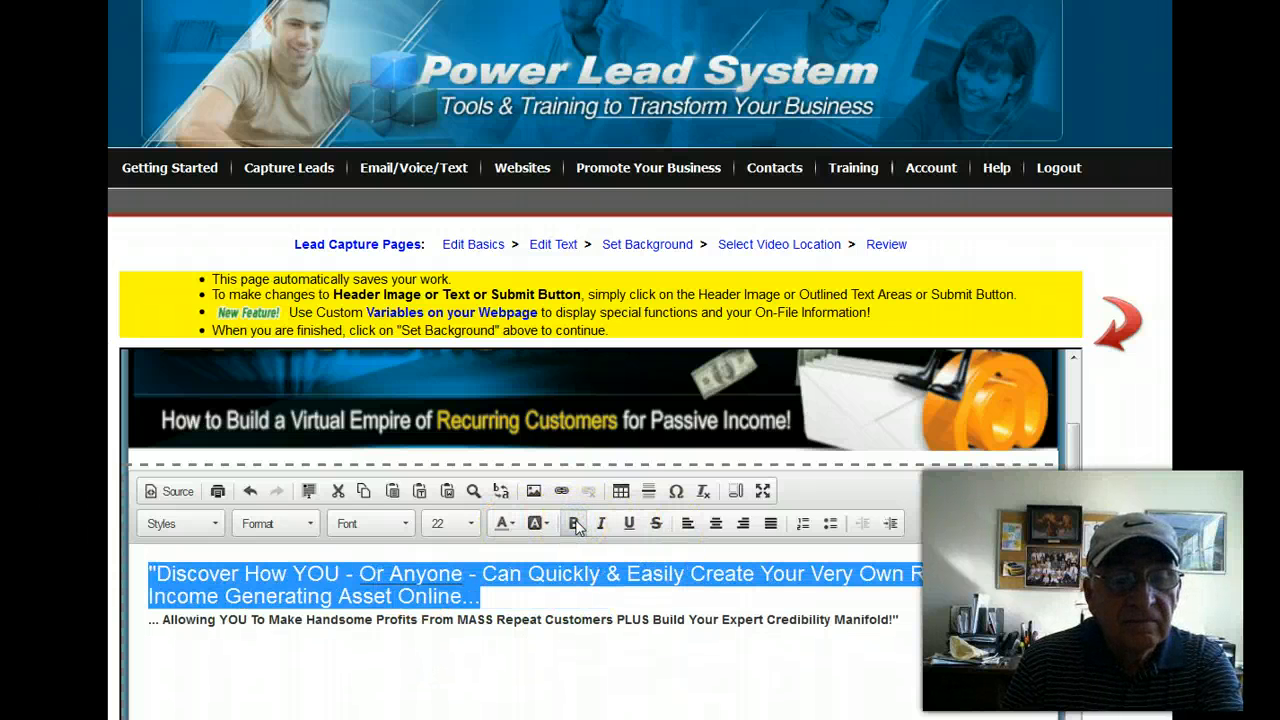
left_click(572, 527)
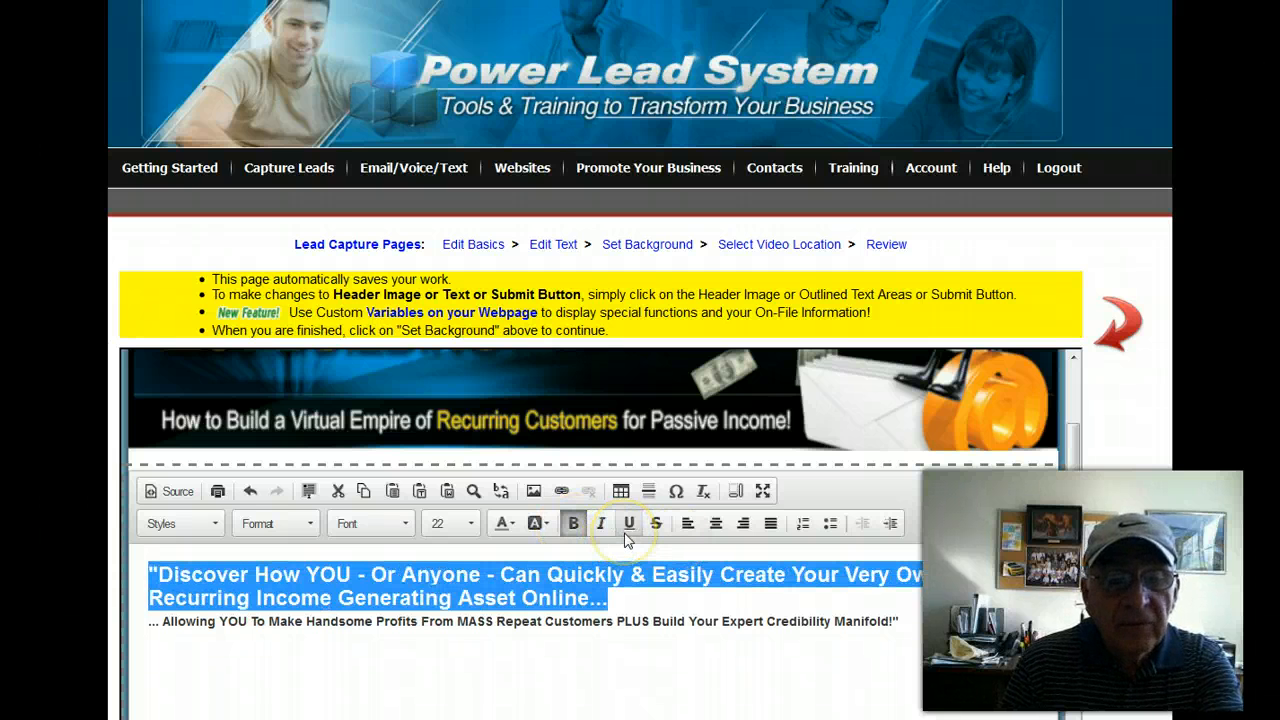
left_click(715, 525)
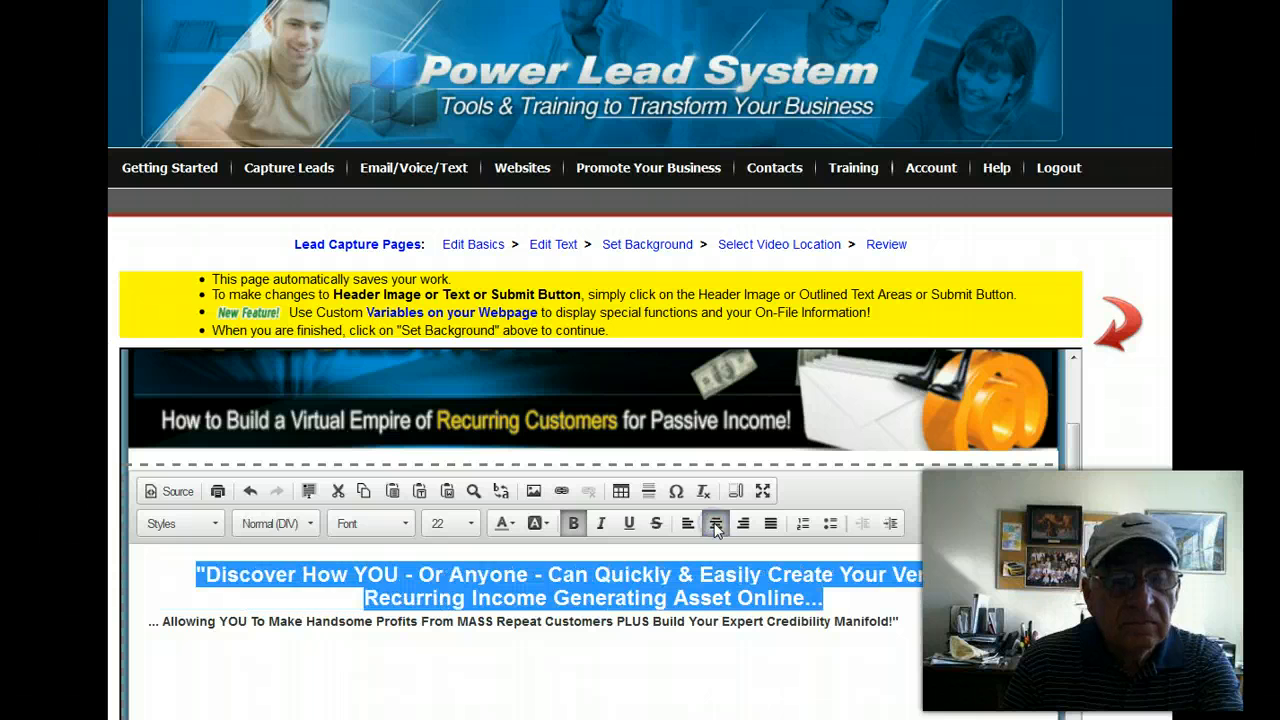
Step: Color the first headline paragraph, from "Discover How YOU" to "Asset Online...", red
left_click(638, 668)
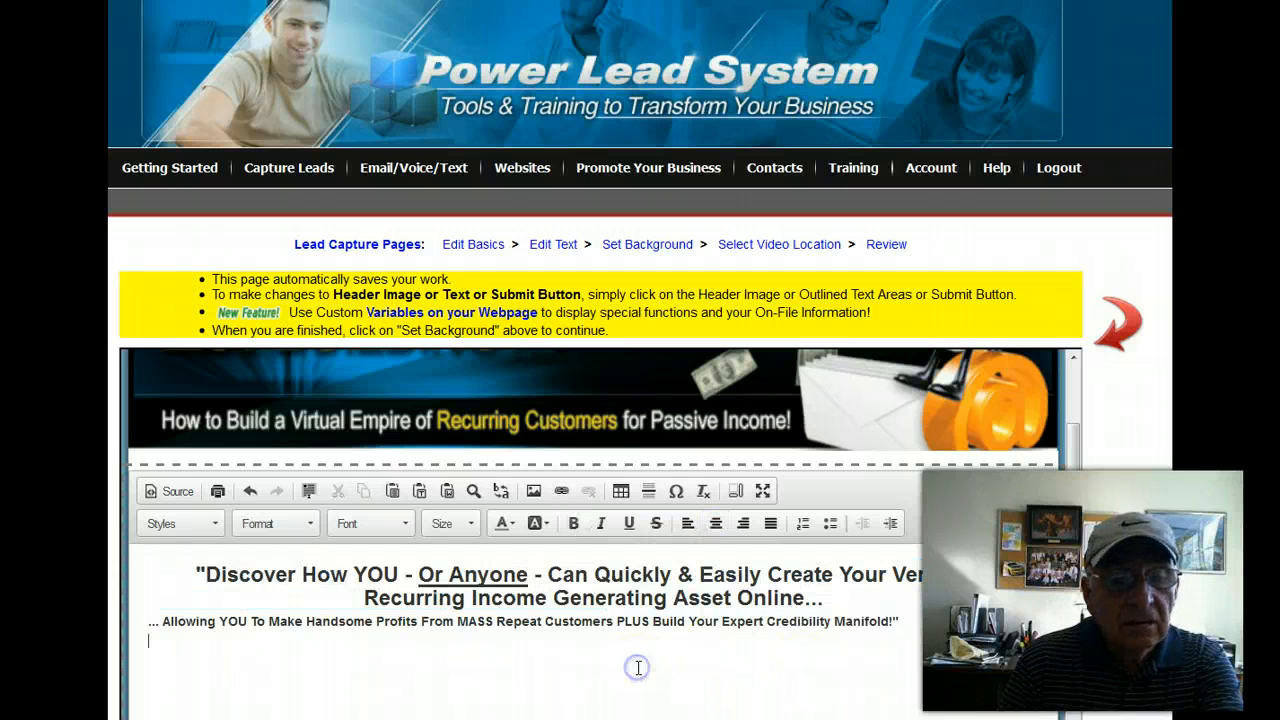
left_click_drag(826, 600, 133, 578)
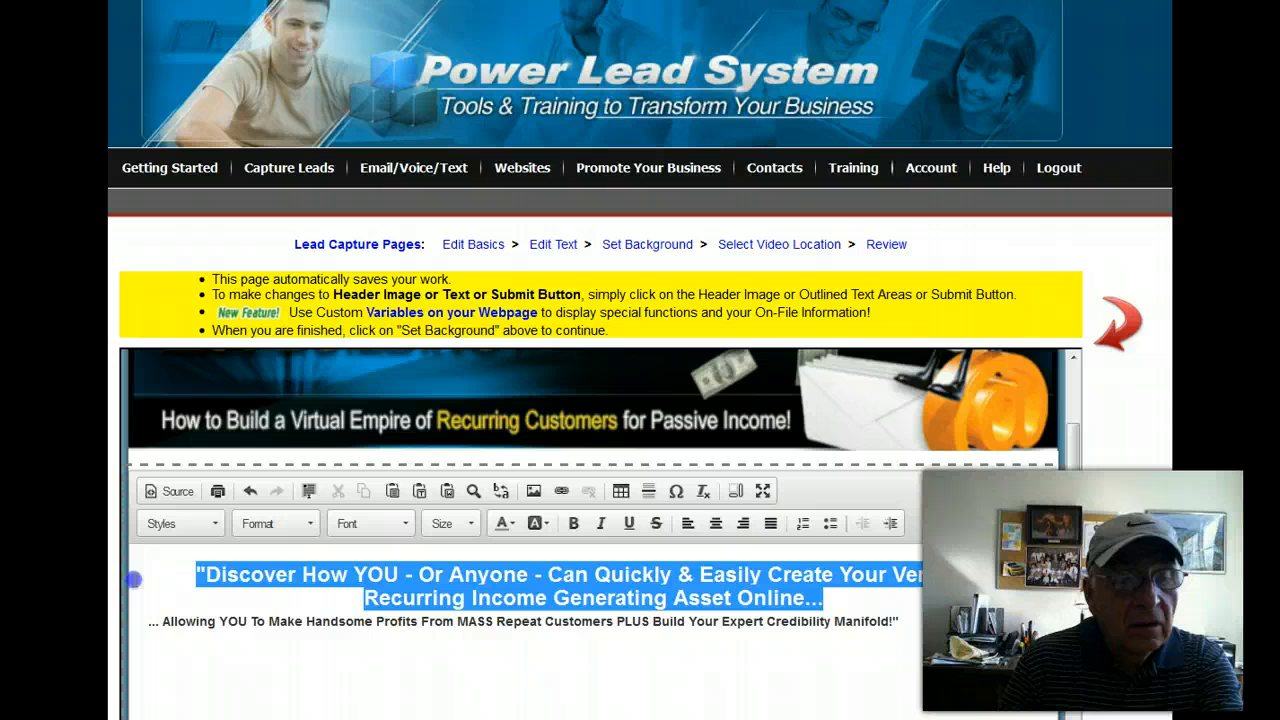
left_click(510, 528)
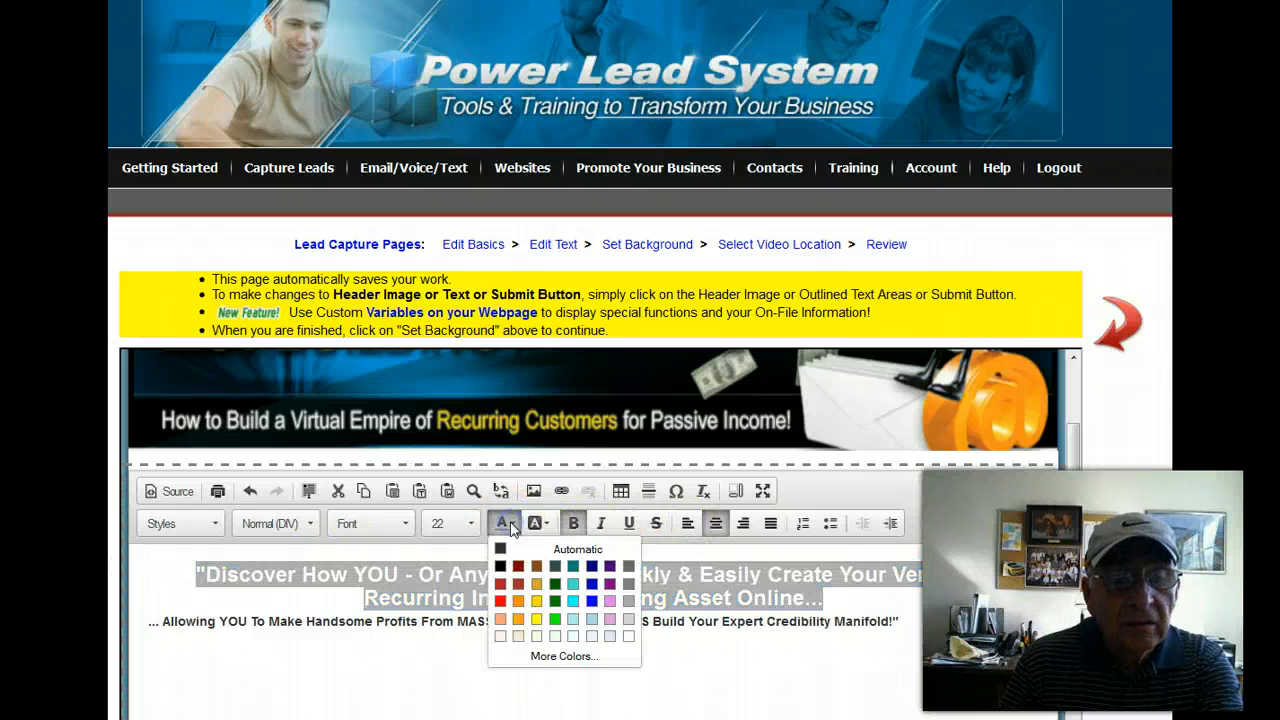
left_click(499, 601)
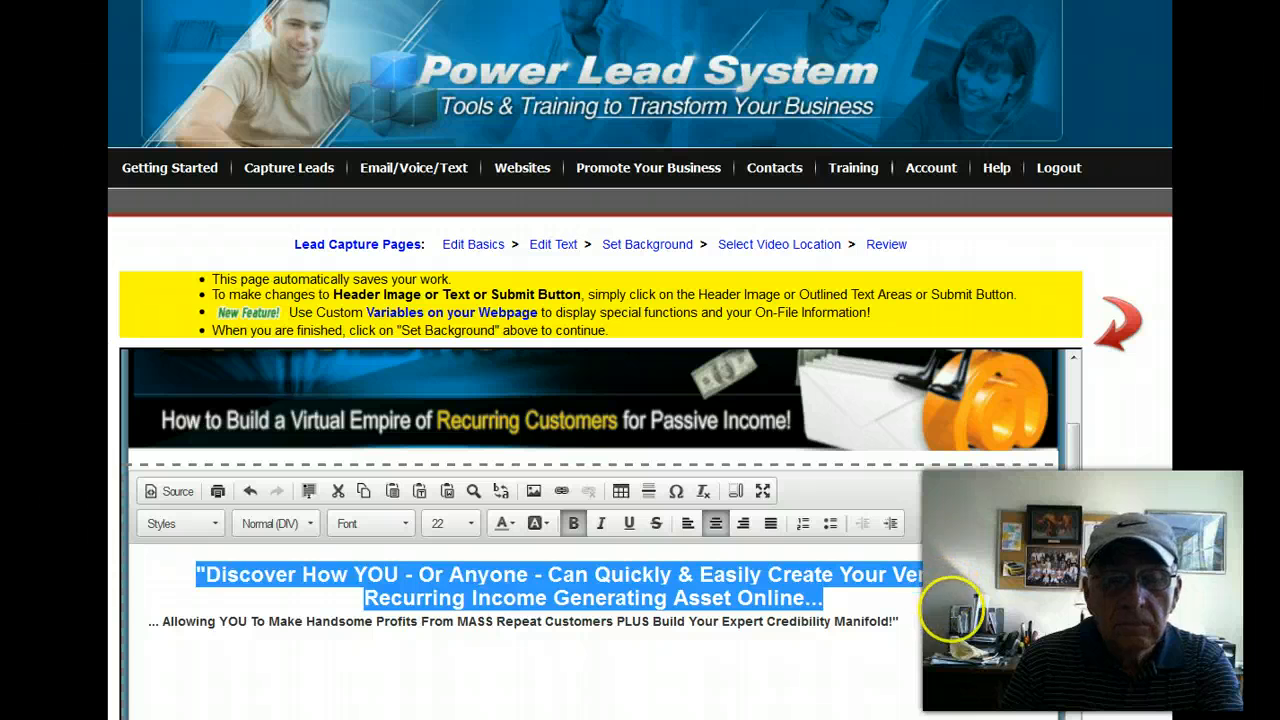
left_click(955, 606)
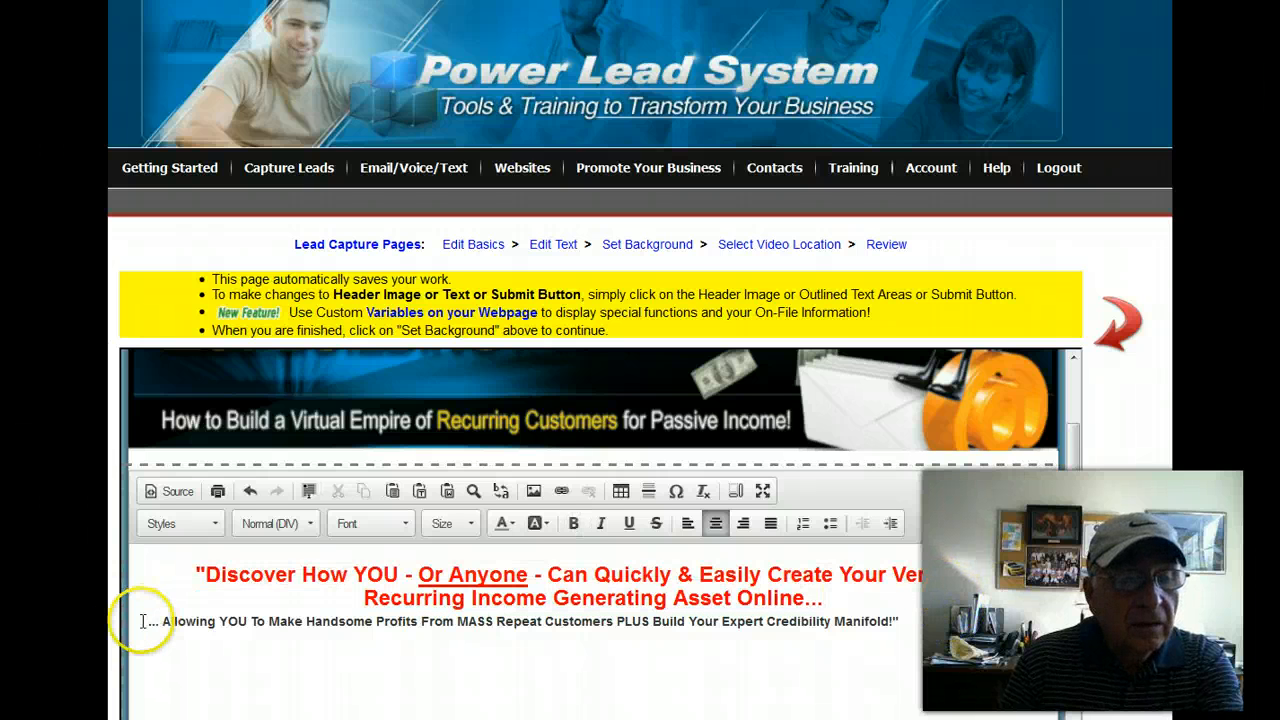
Step: Format the second headline paragraph, "... Allowing YOU To Make" through "Credibility Manifold!", with font size 22, bold and centered
left_click_drag(147, 621, 880, 624)
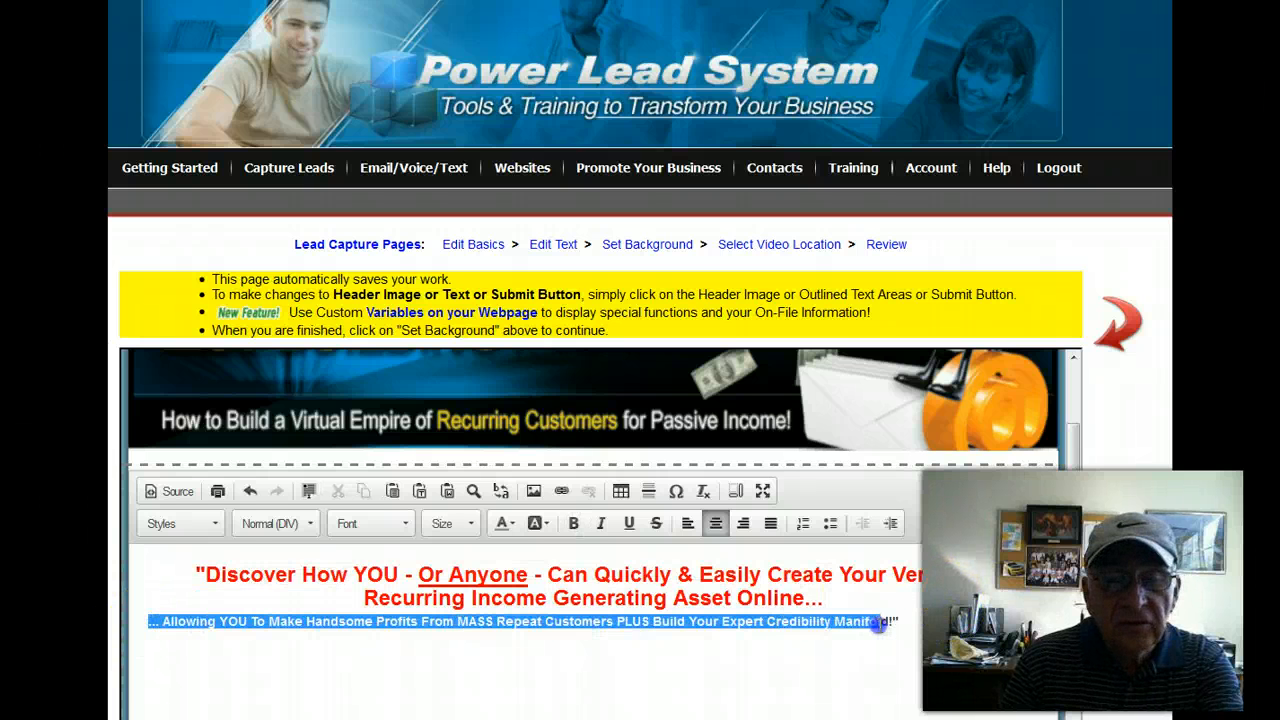
left_click(905, 625)
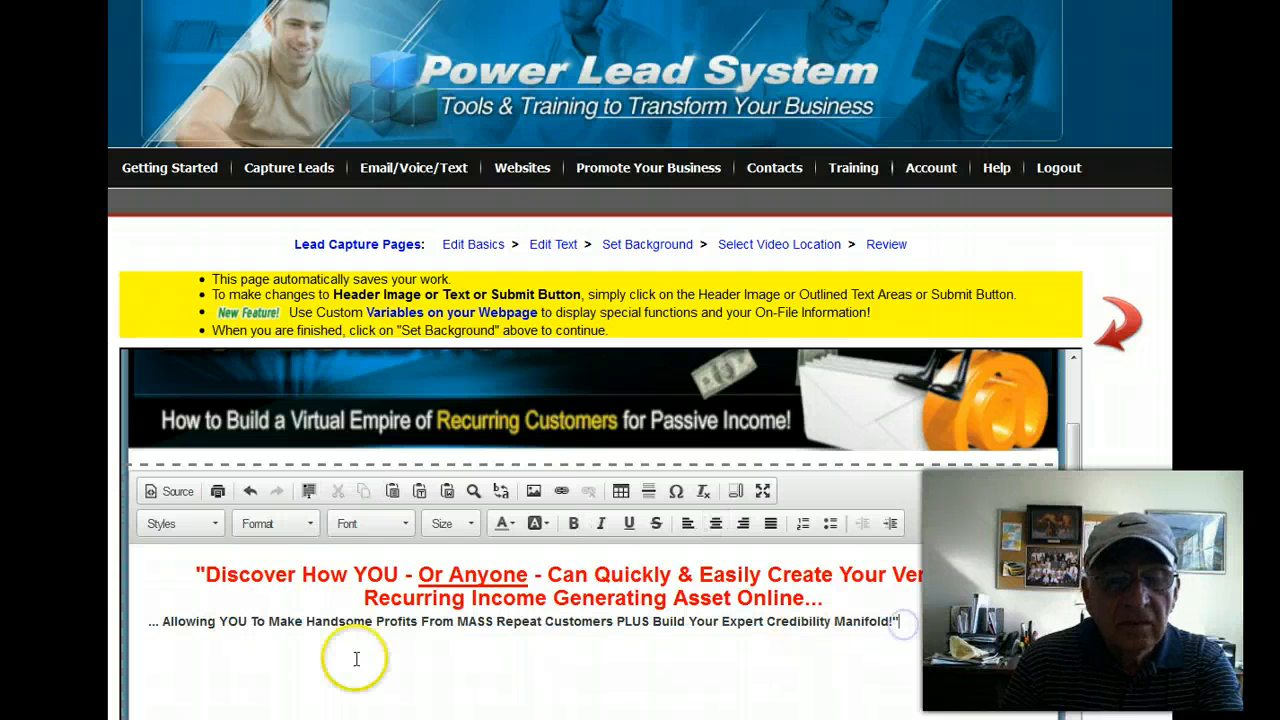
left_click(143, 625)
left_click_drag(143, 625, 868, 622)
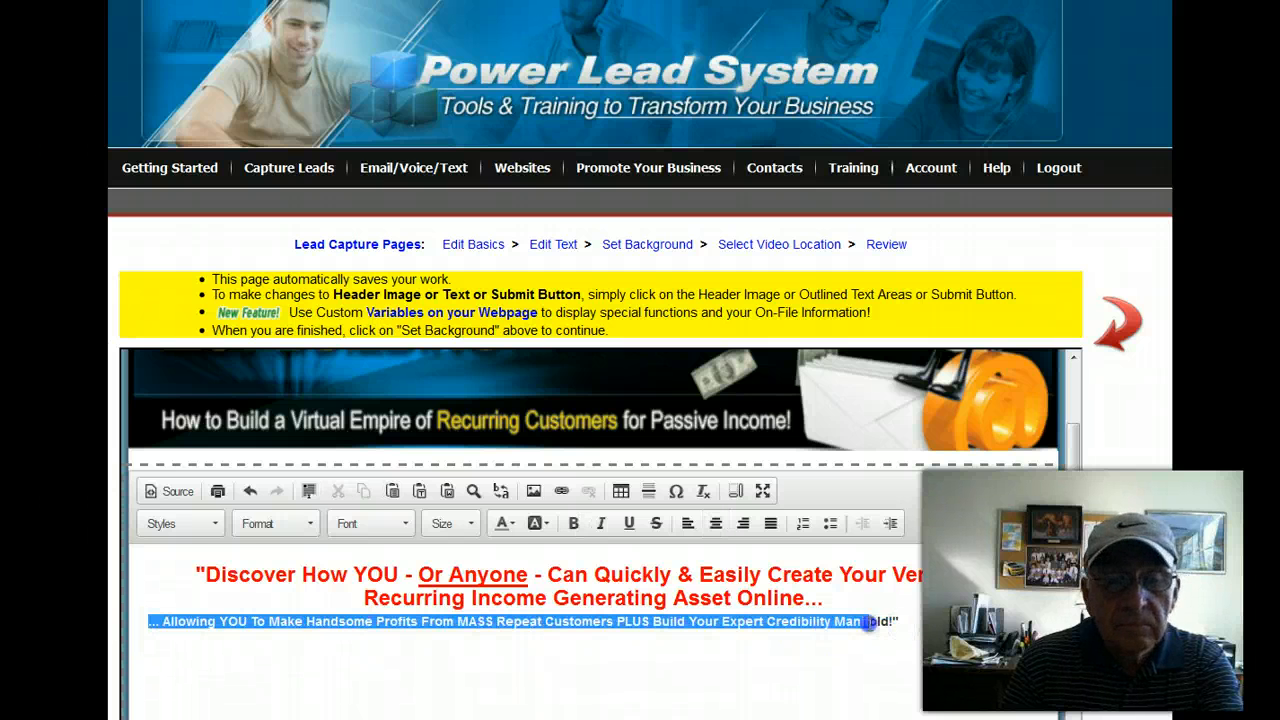
left_click(574, 524)
left_click(574, 524)
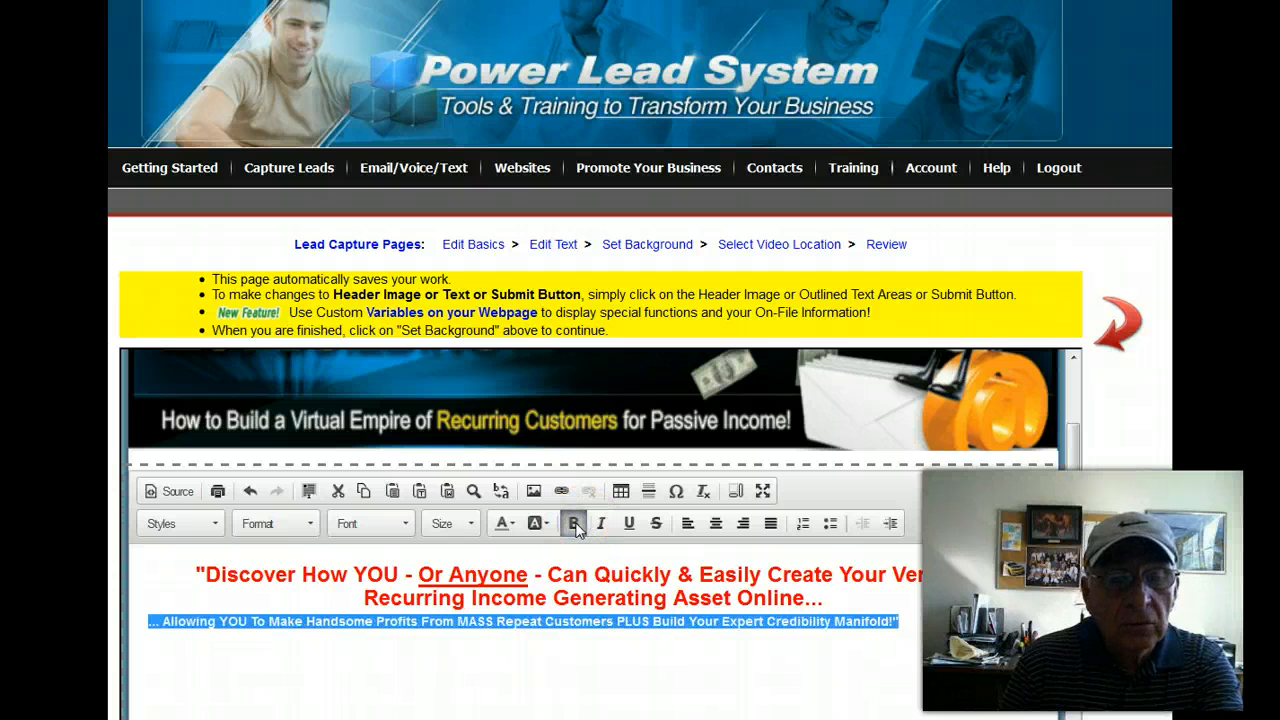
left_click(473, 521)
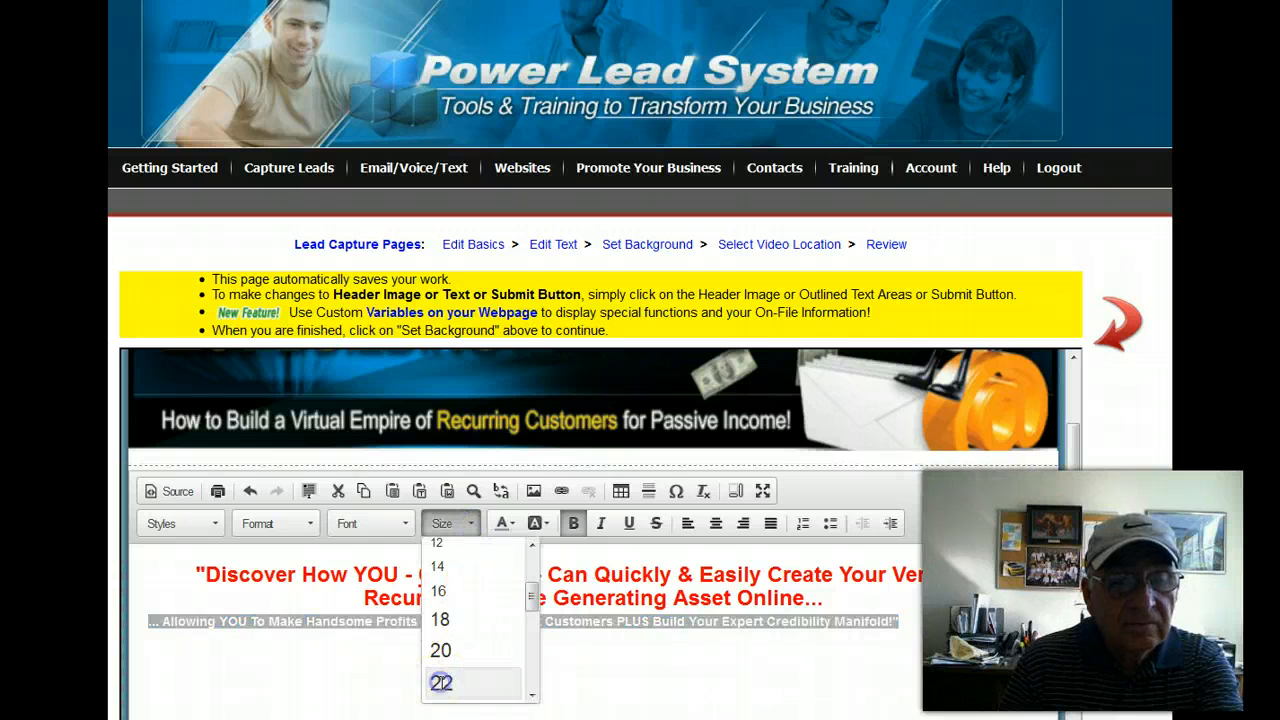
left_click(441, 682)
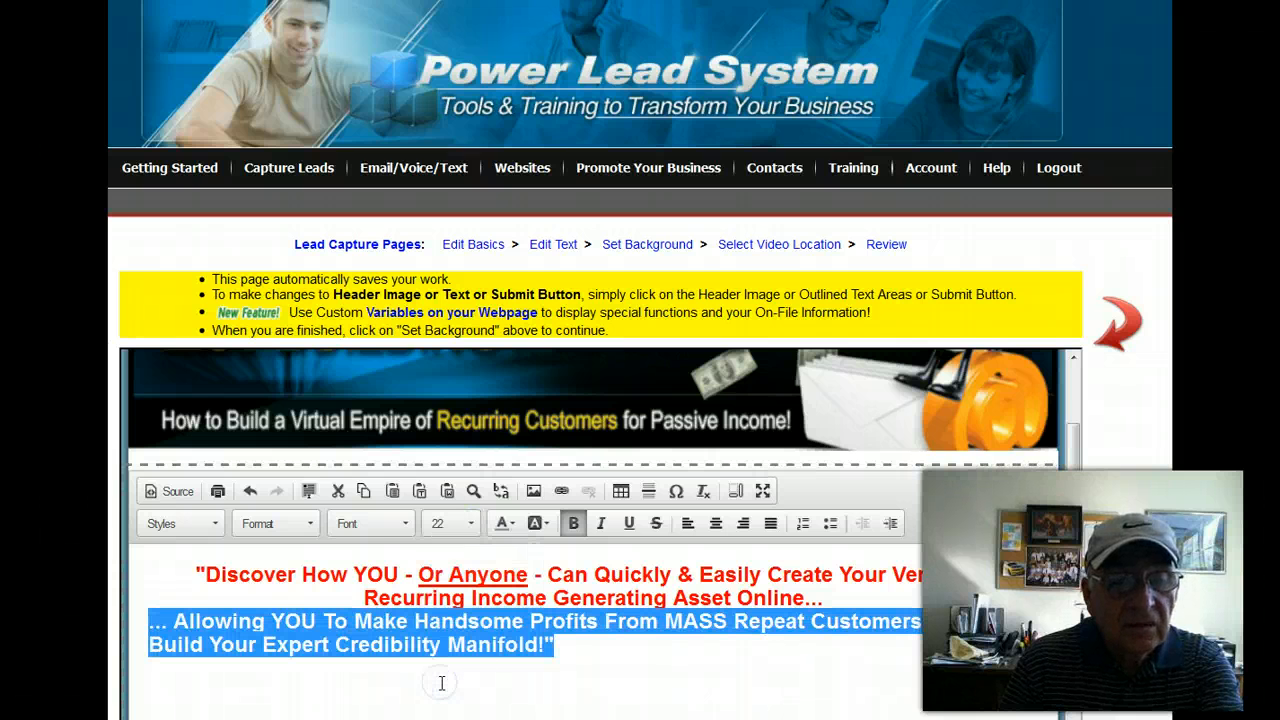
left_click(716, 524)
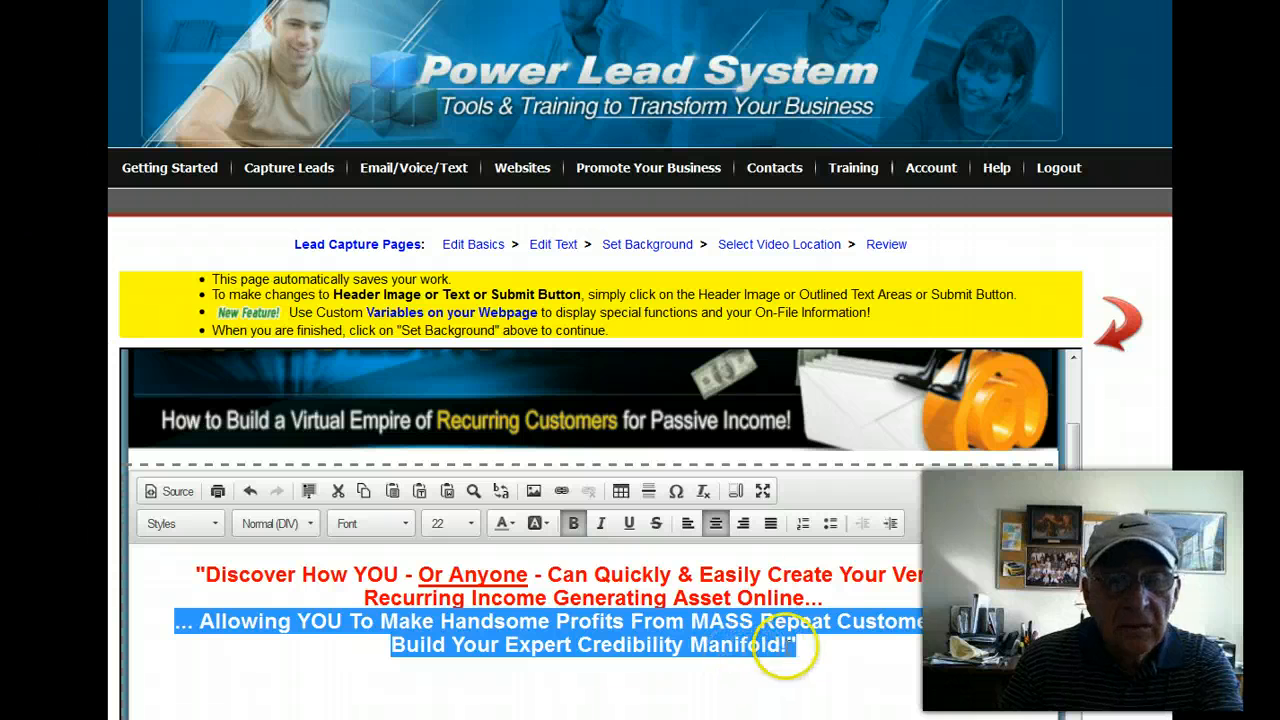
Step: Color the second headline paragraph black and save the edited headline text
left_click(506, 524)
left_click(501, 567)
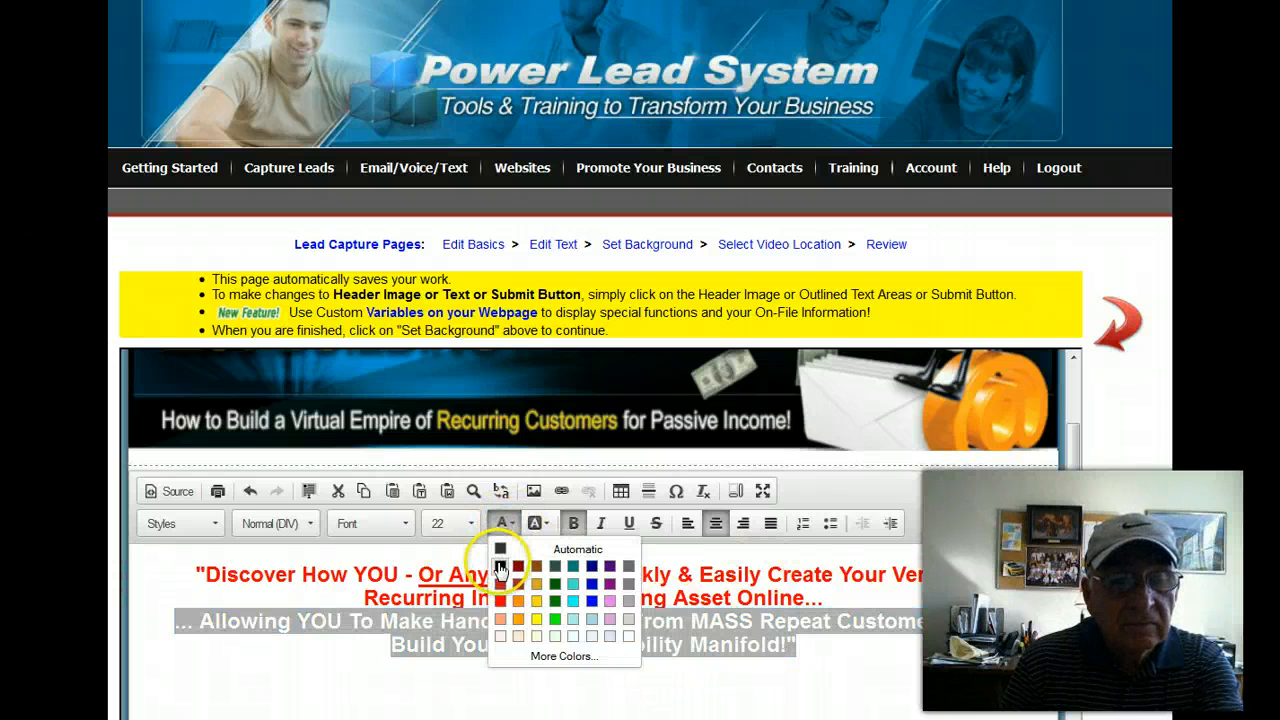
left_click(858, 675)
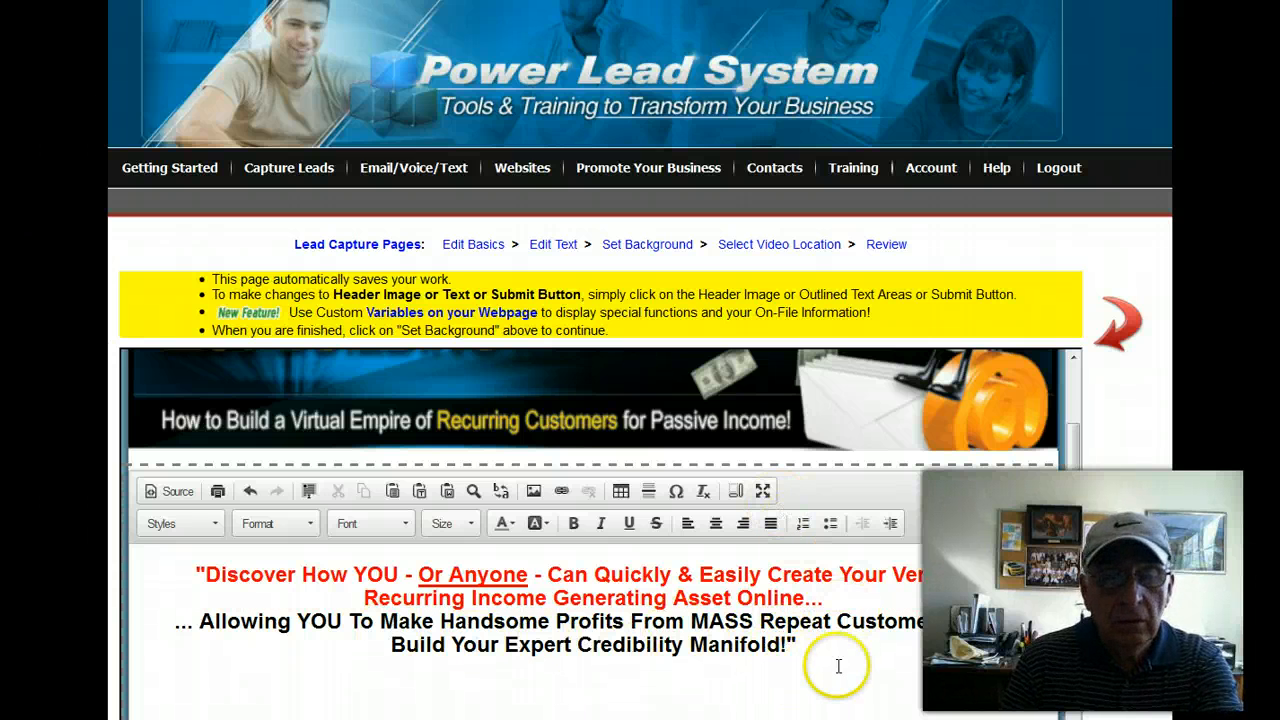
scroll(851, 643, "down", 1)
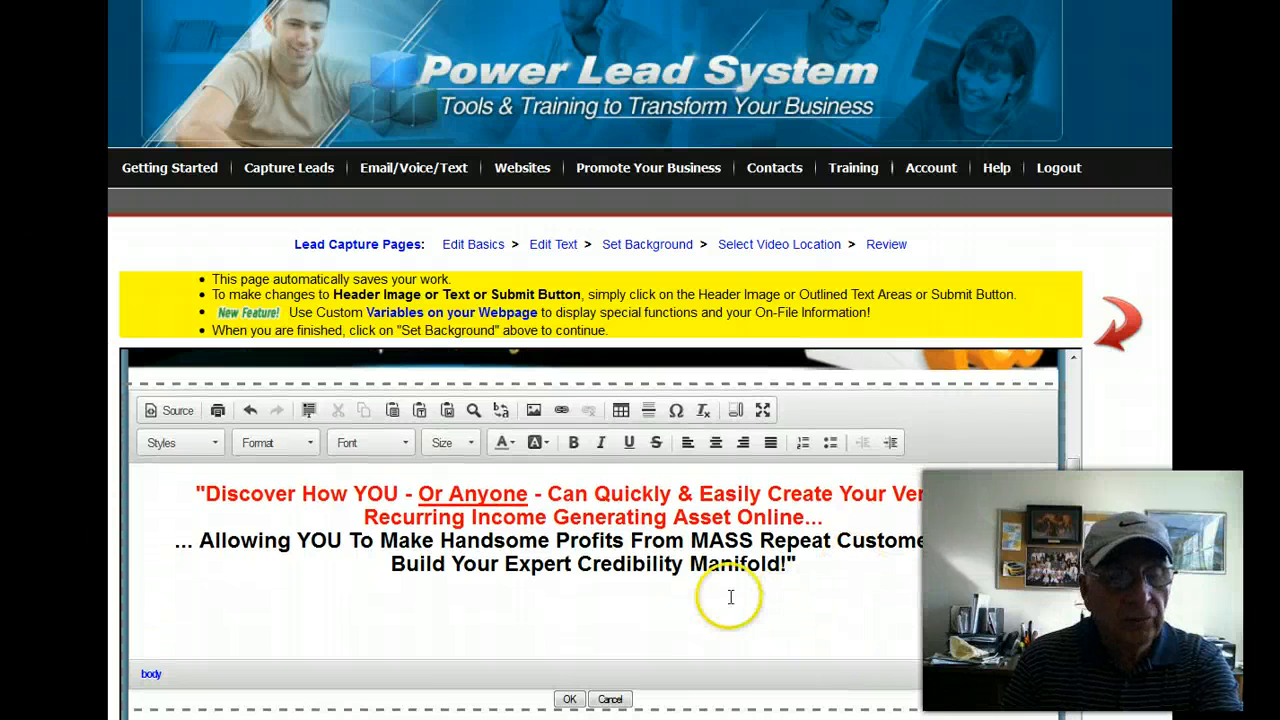
left_click(569, 700)
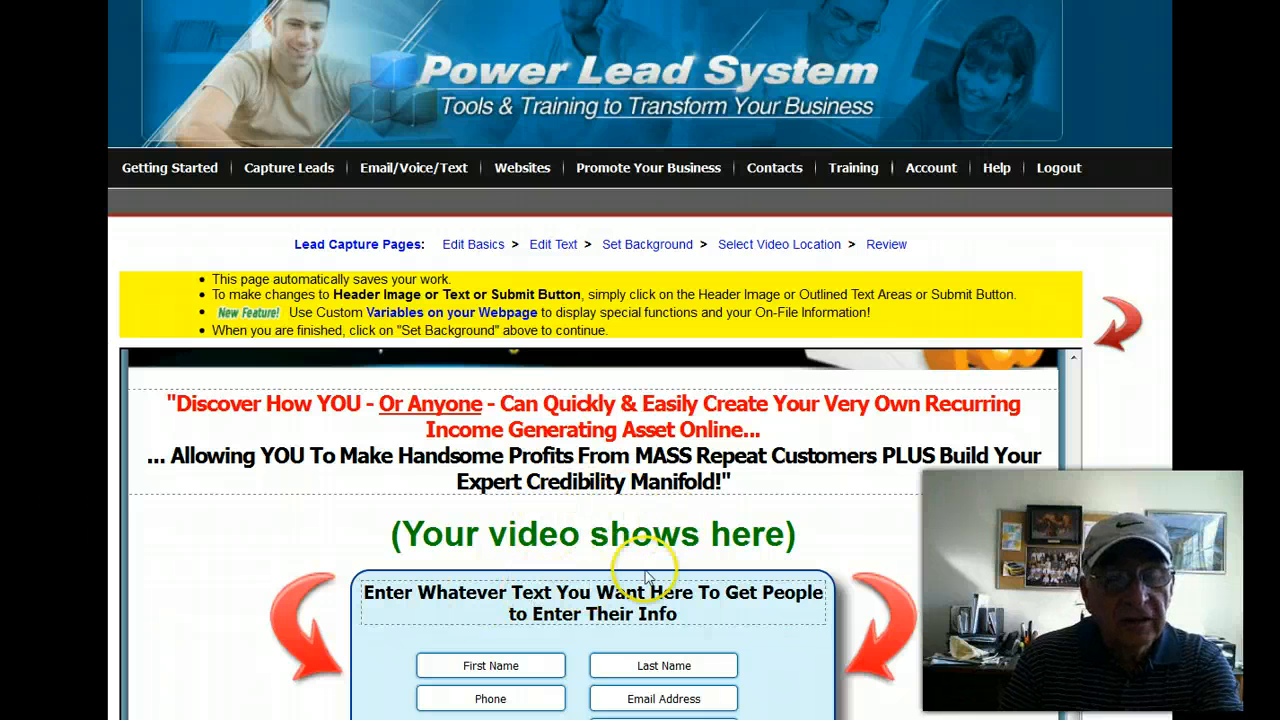
Step: Replace the sign-up form's placeholder text with "Enter your information here and receive FREE 7 Biggest MLM Mistakes Viral Report" copied from the Word document
left_click(601, 606)
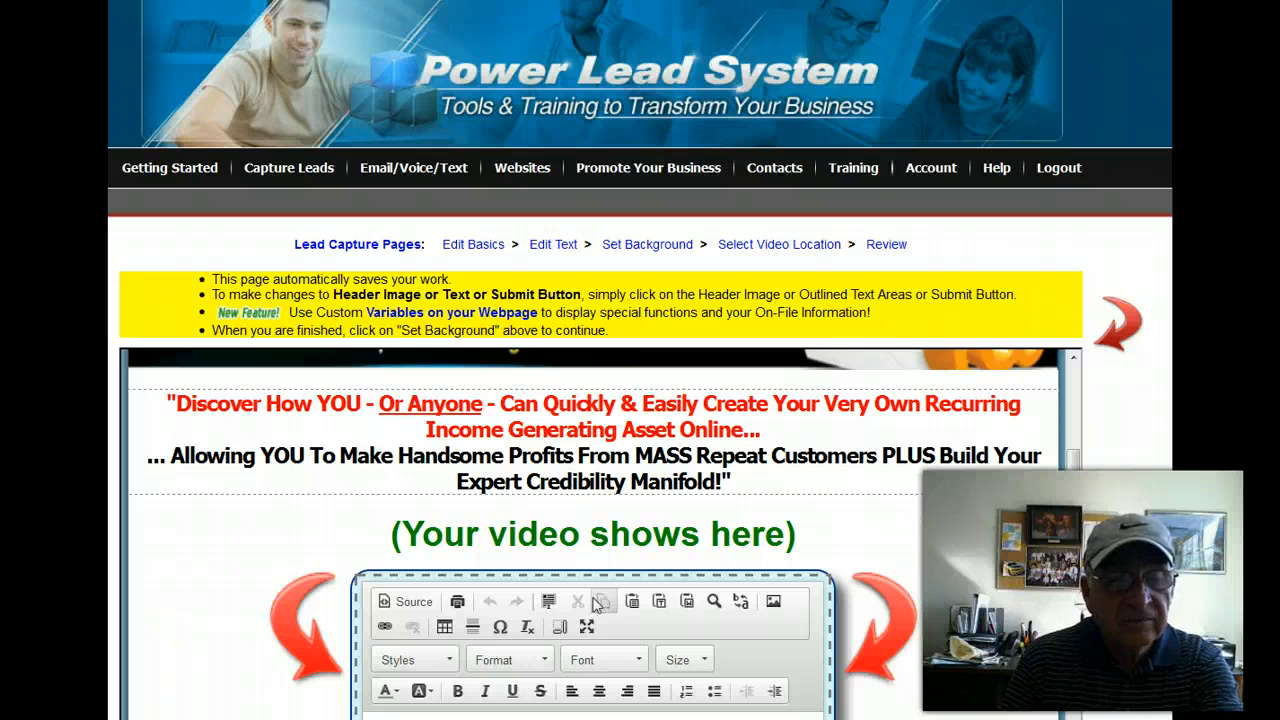
scroll(955, 534, "down", 3)
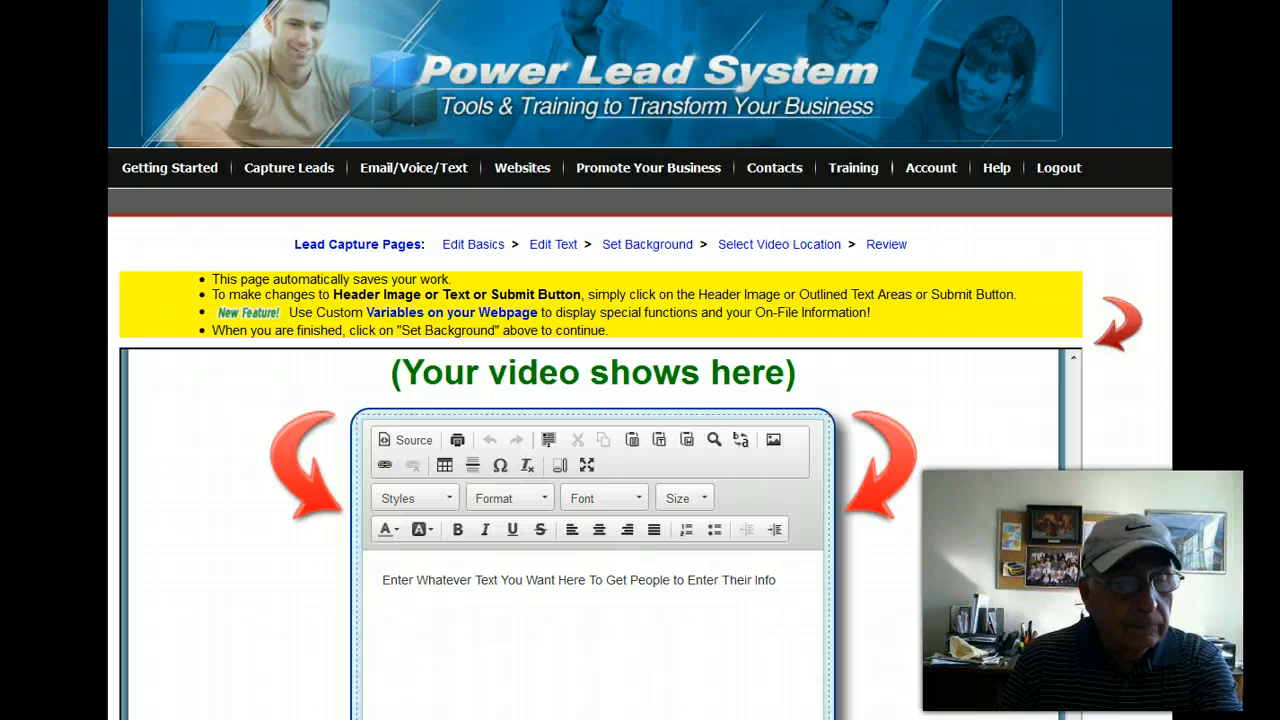
key("alt+Tab")
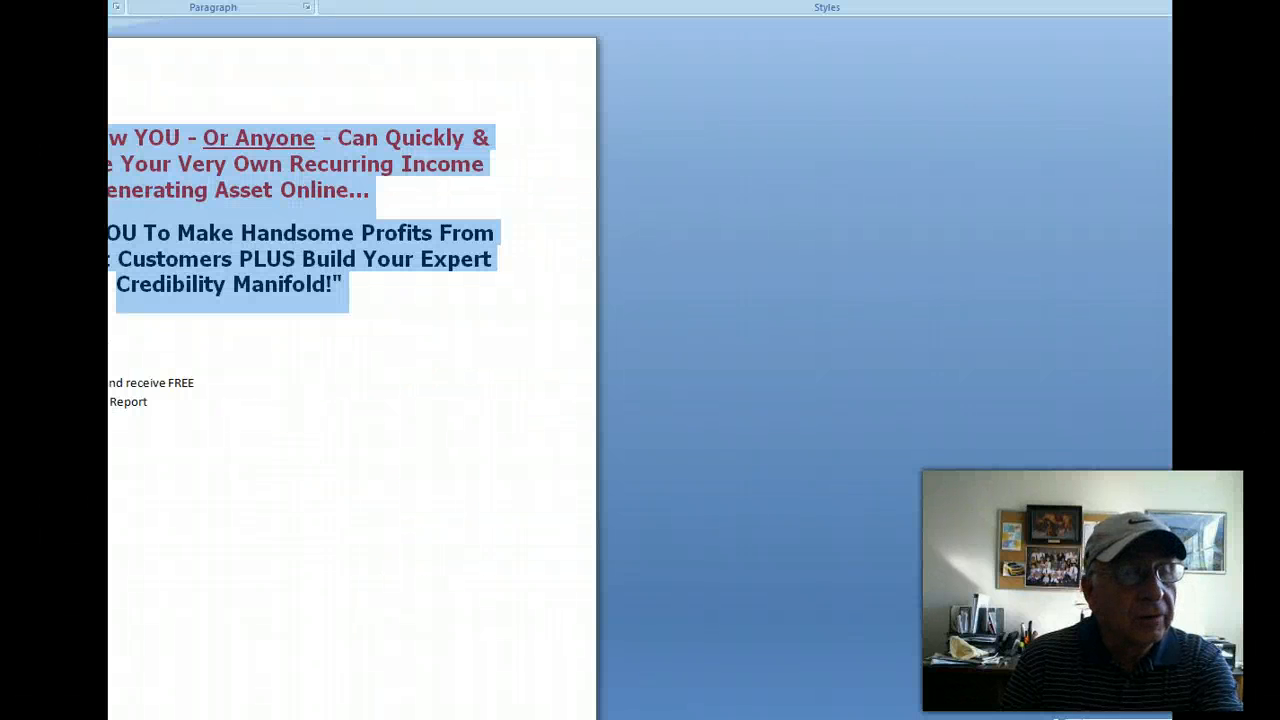
left_click_drag(109, 383, 173, 410)
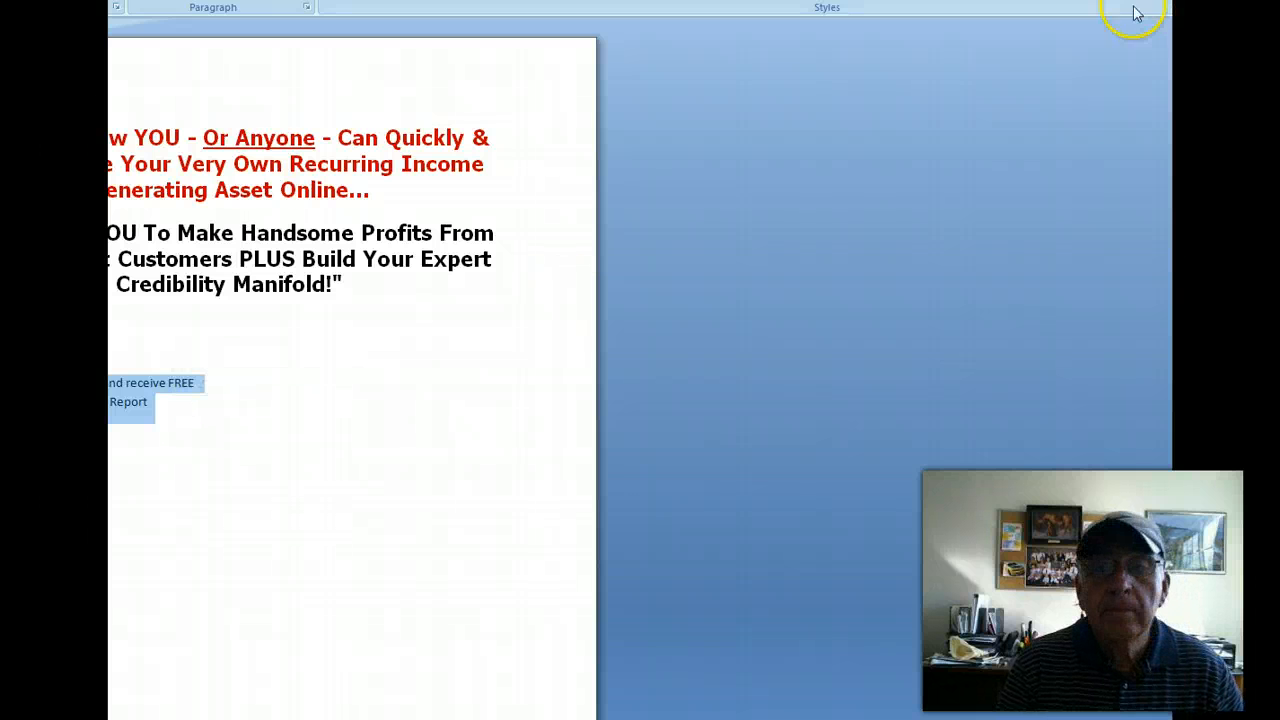
key("alt+Tab")
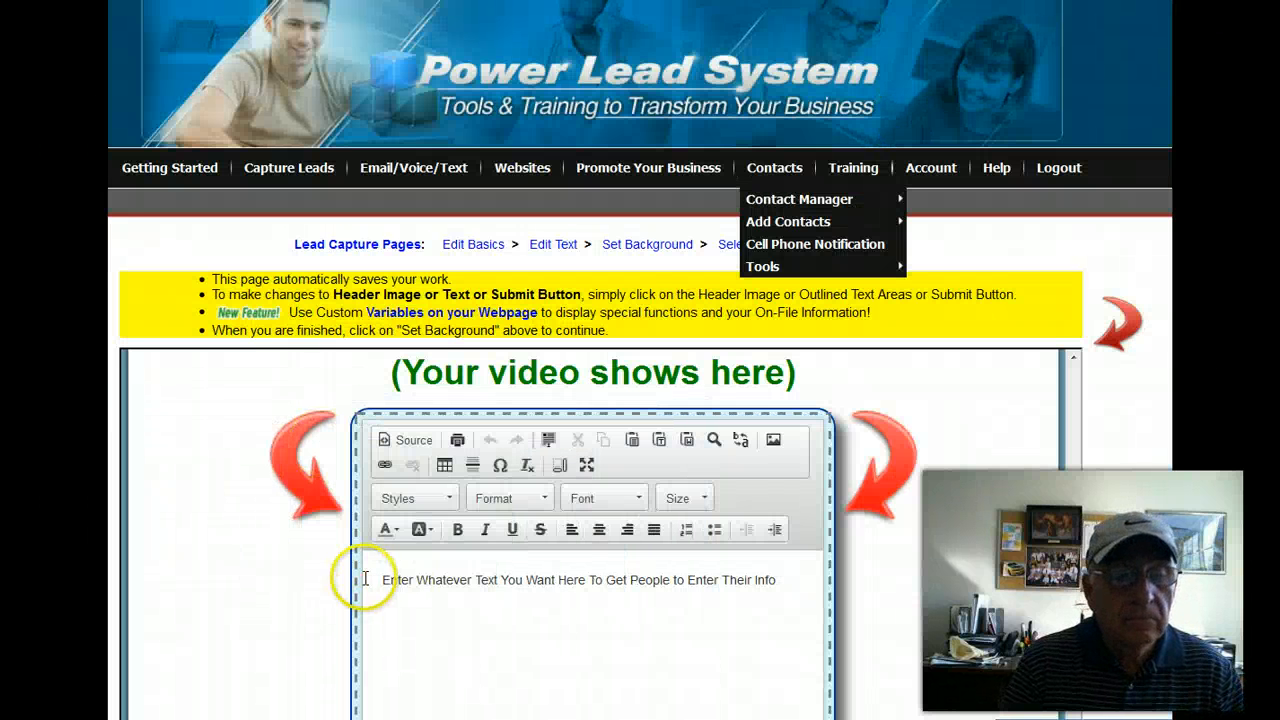
left_click_drag(380, 579, 591, 648)
type("Enter your information here and receive FREE 7 Biggest MLM Mistakes Viral Report")
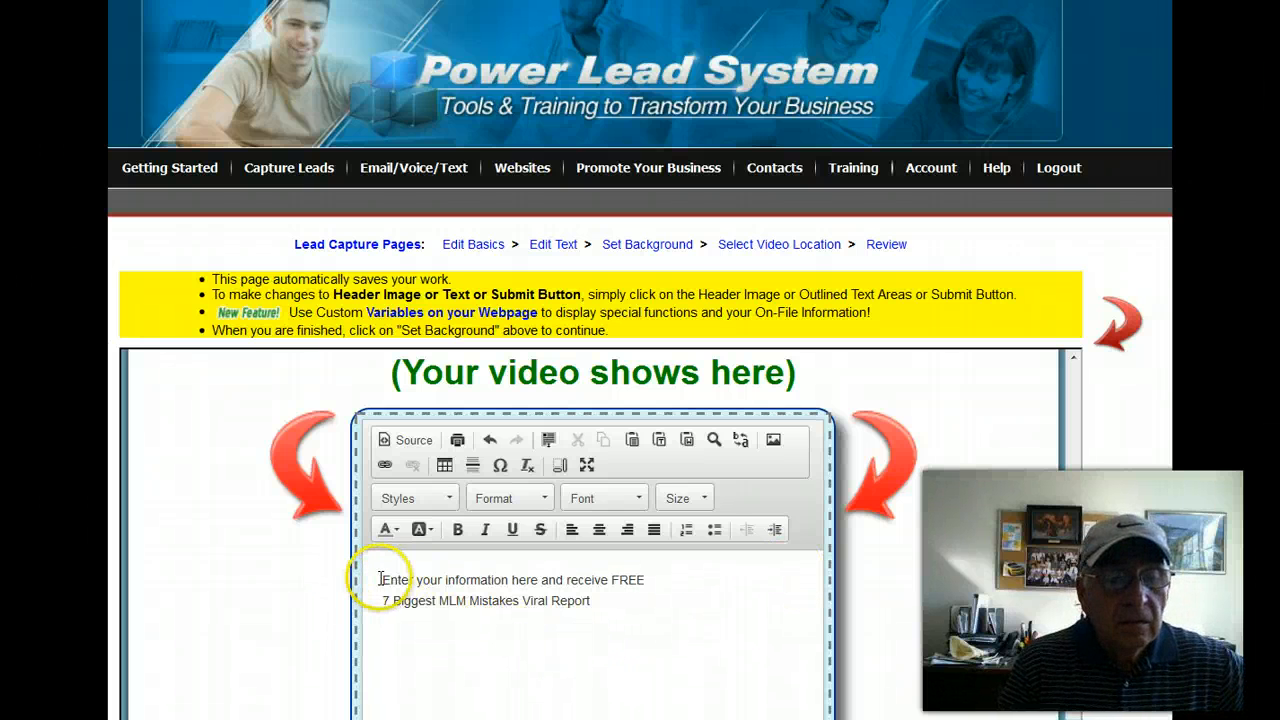
Step: Center both lines of the sign-up form text and save the edit
left_click_drag(380, 579, 706, 571)
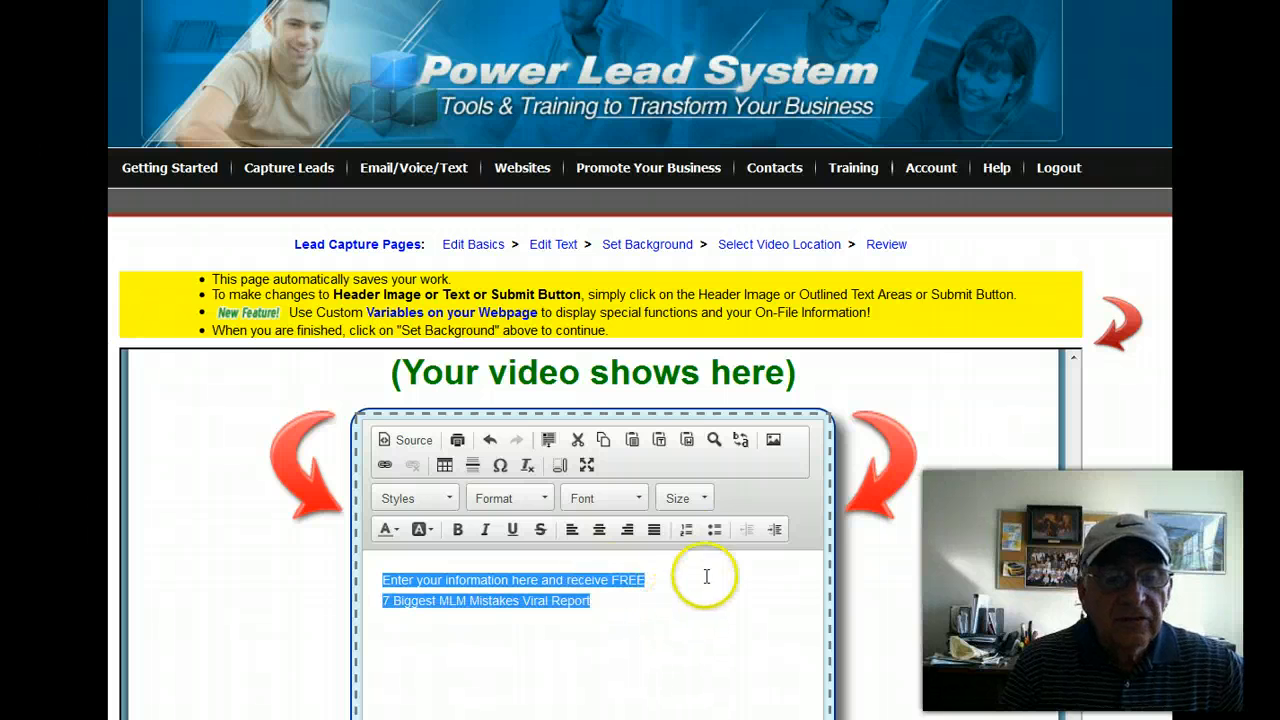
left_click(599, 529)
left_click(739, 633)
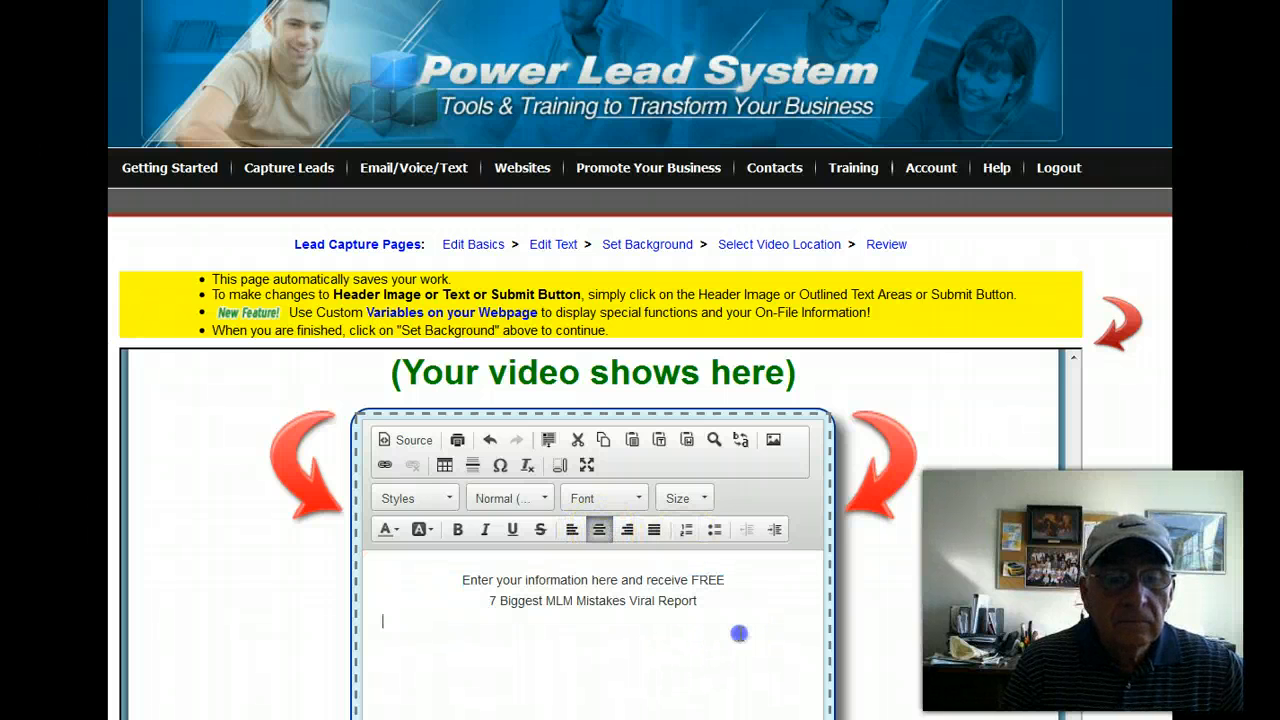
left_click(726, 605)
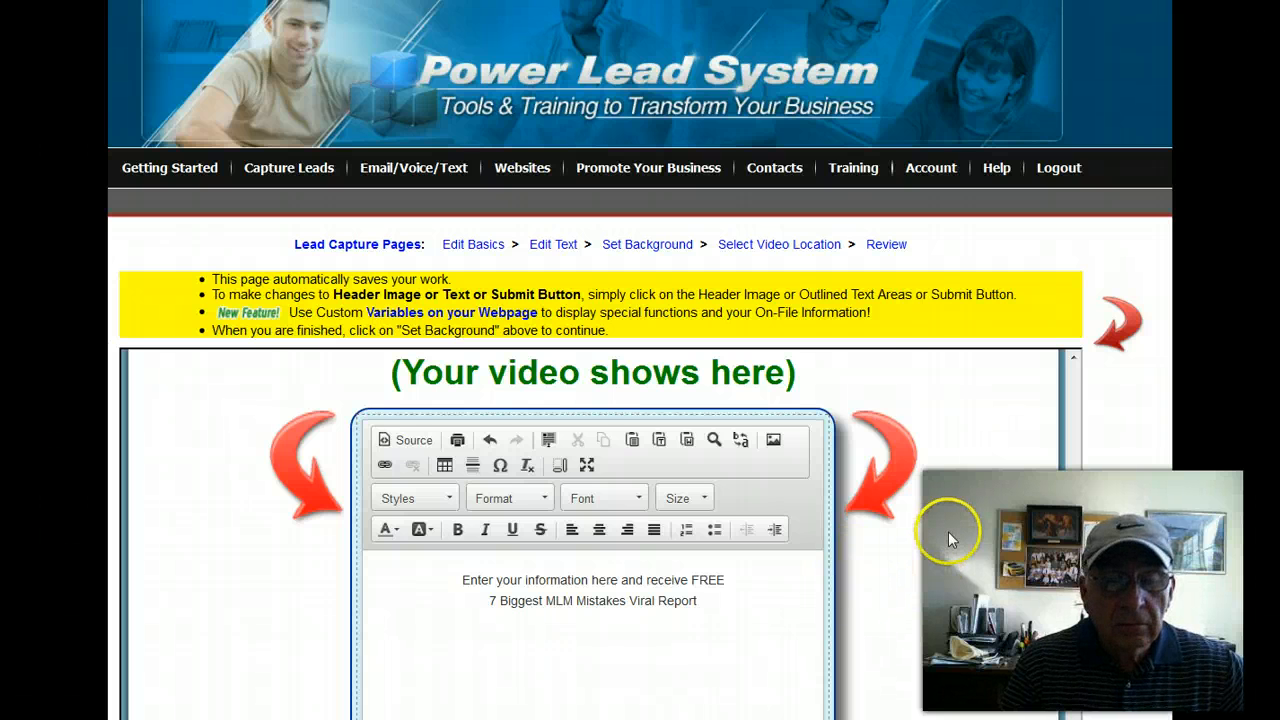
scroll(798, 526, "down", 3)
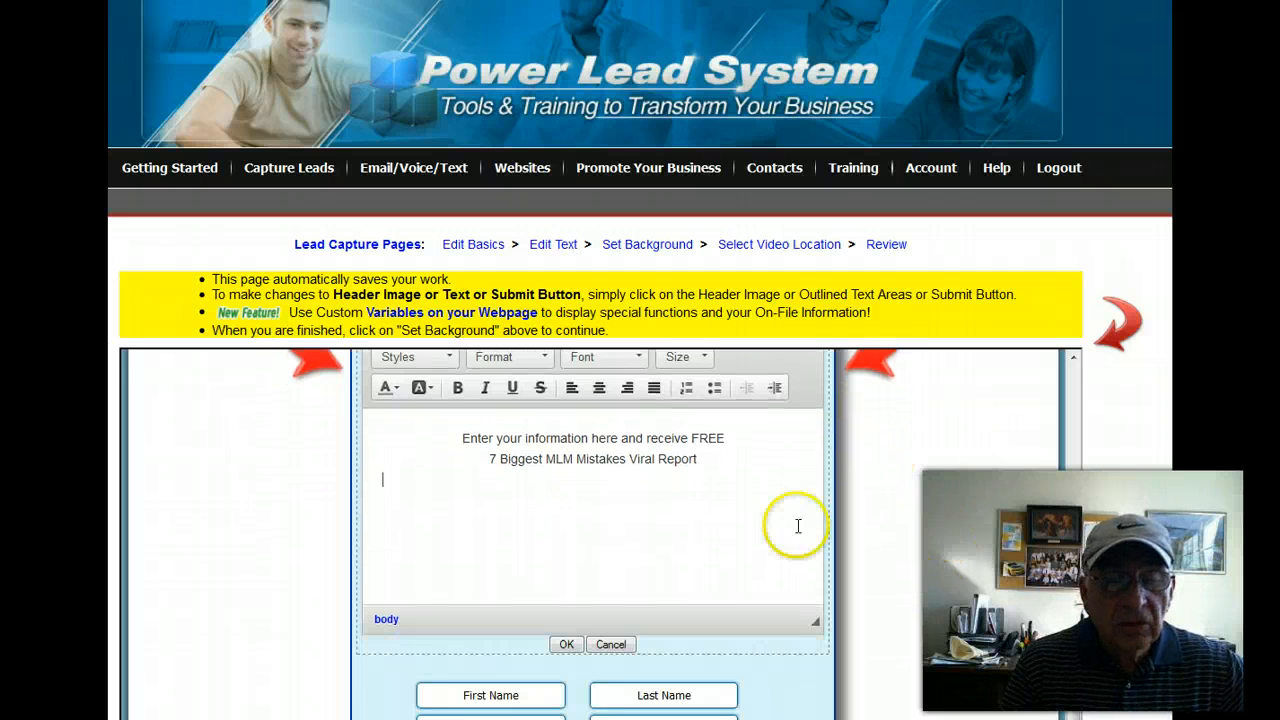
left_click(569, 624)
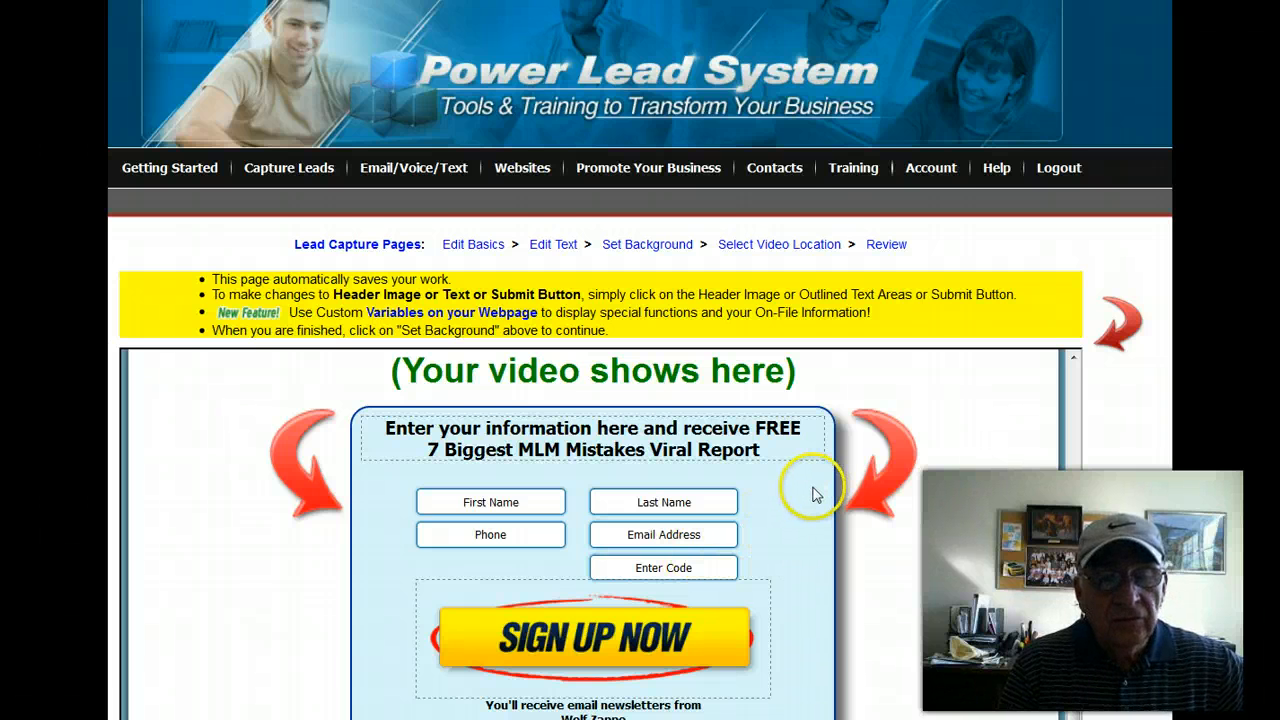
Step: Replace the SIGN UP NOW button with a custom Red Button reading "GET INSTANT ACCESS!", save it and check it on the page
scroll(815, 492, "down", 2)
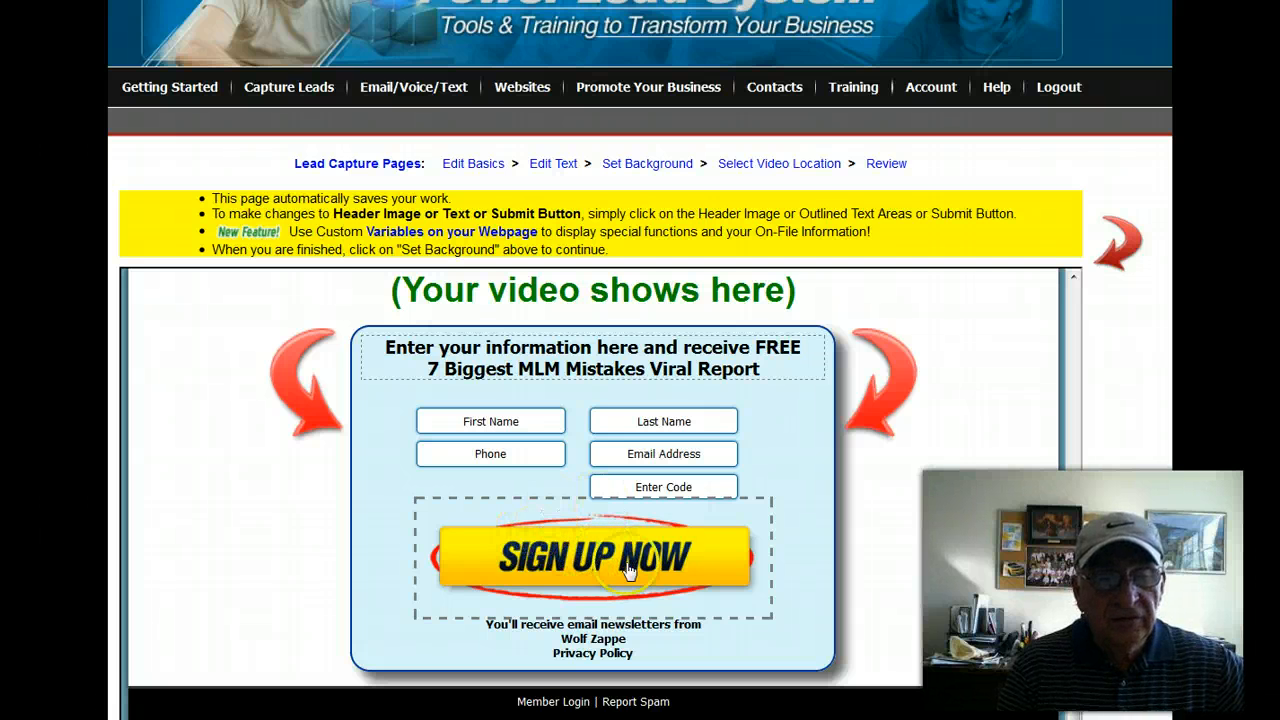
left_click(595, 557)
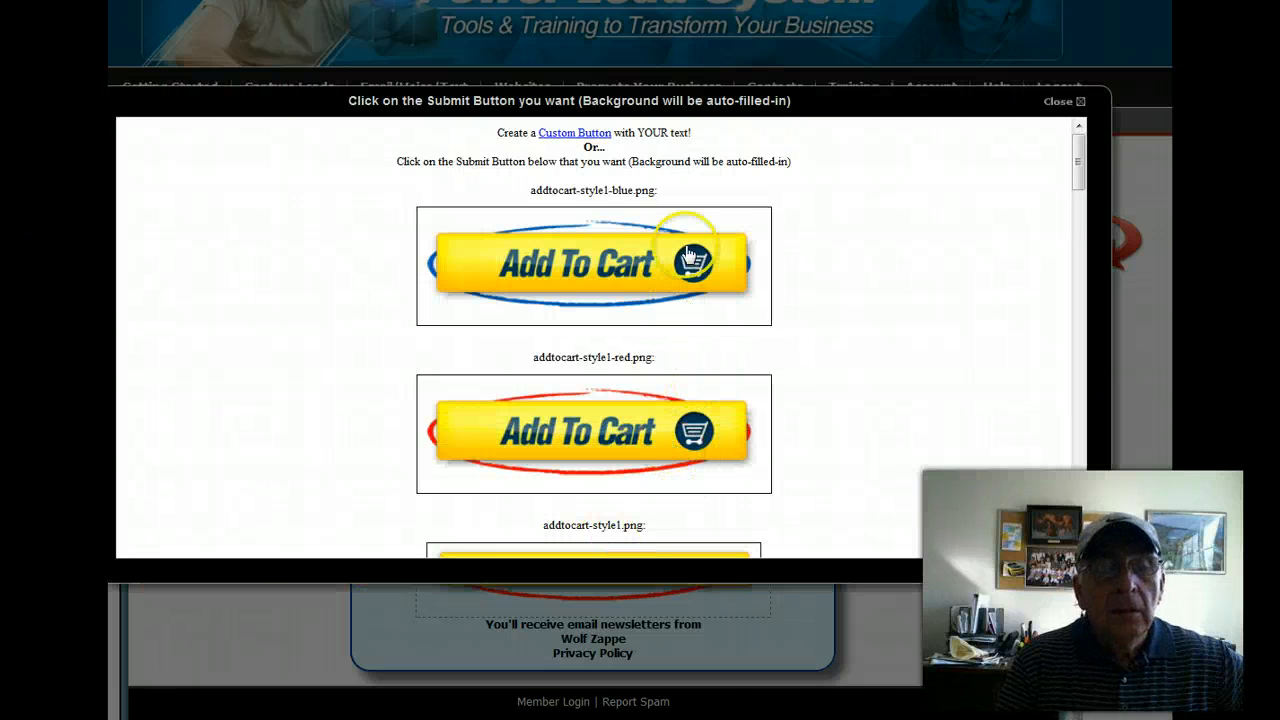
left_click(575, 138)
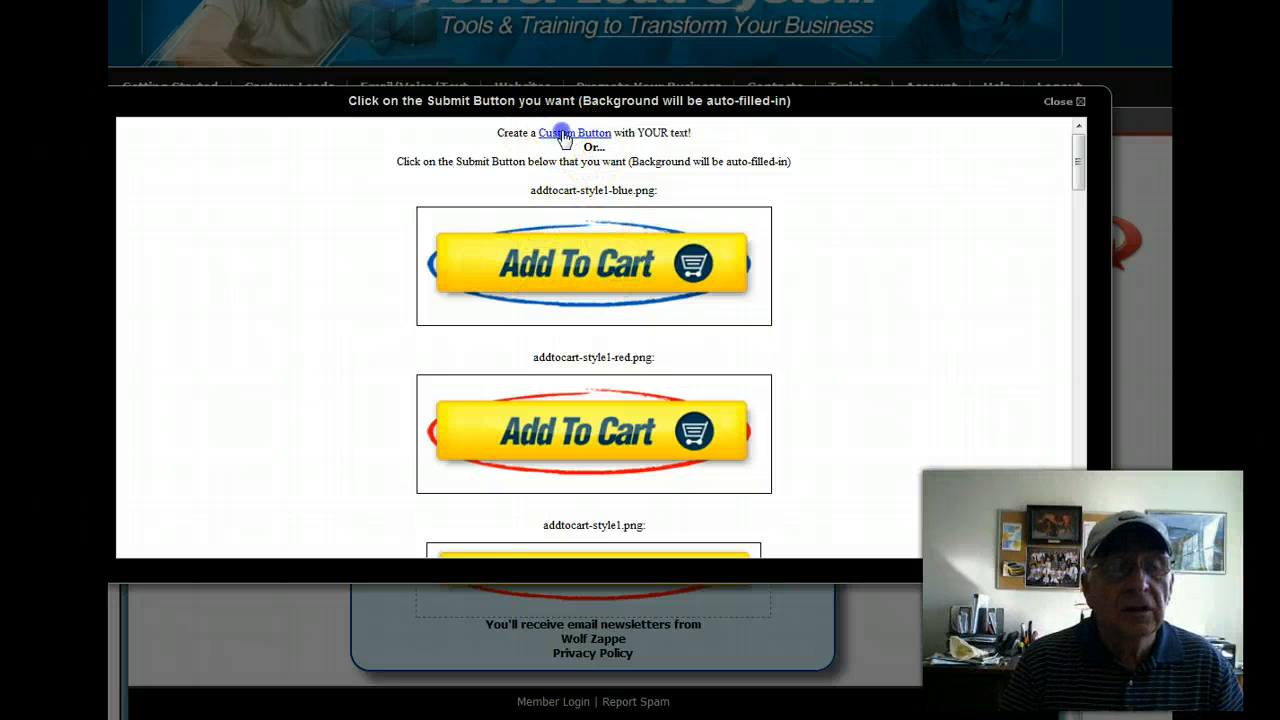
left_click(565, 134)
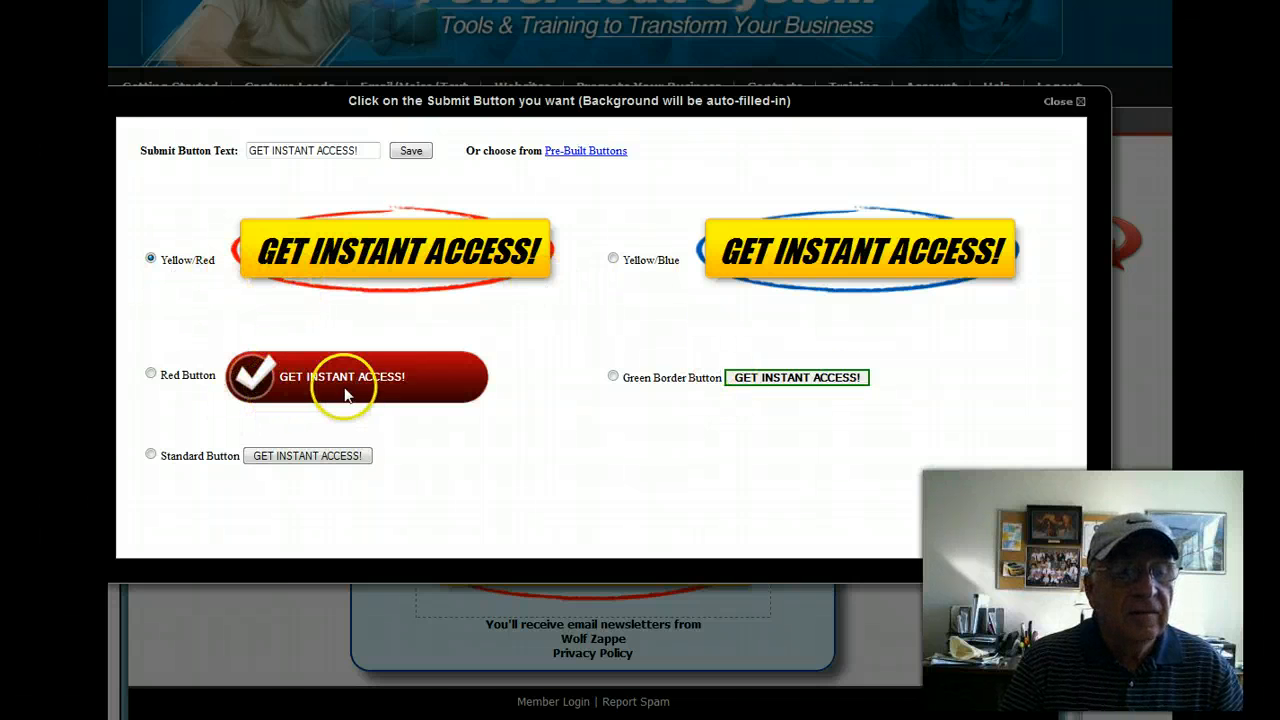
left_click(150, 373)
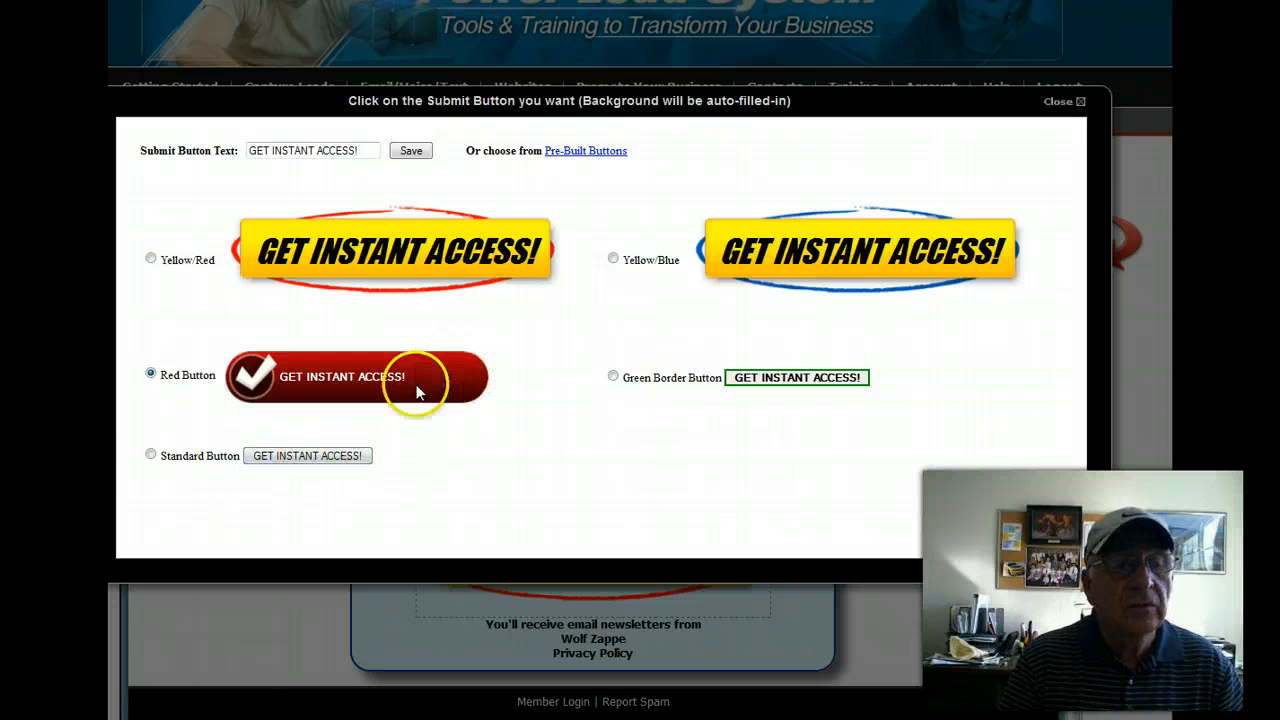
left_click(410, 150)
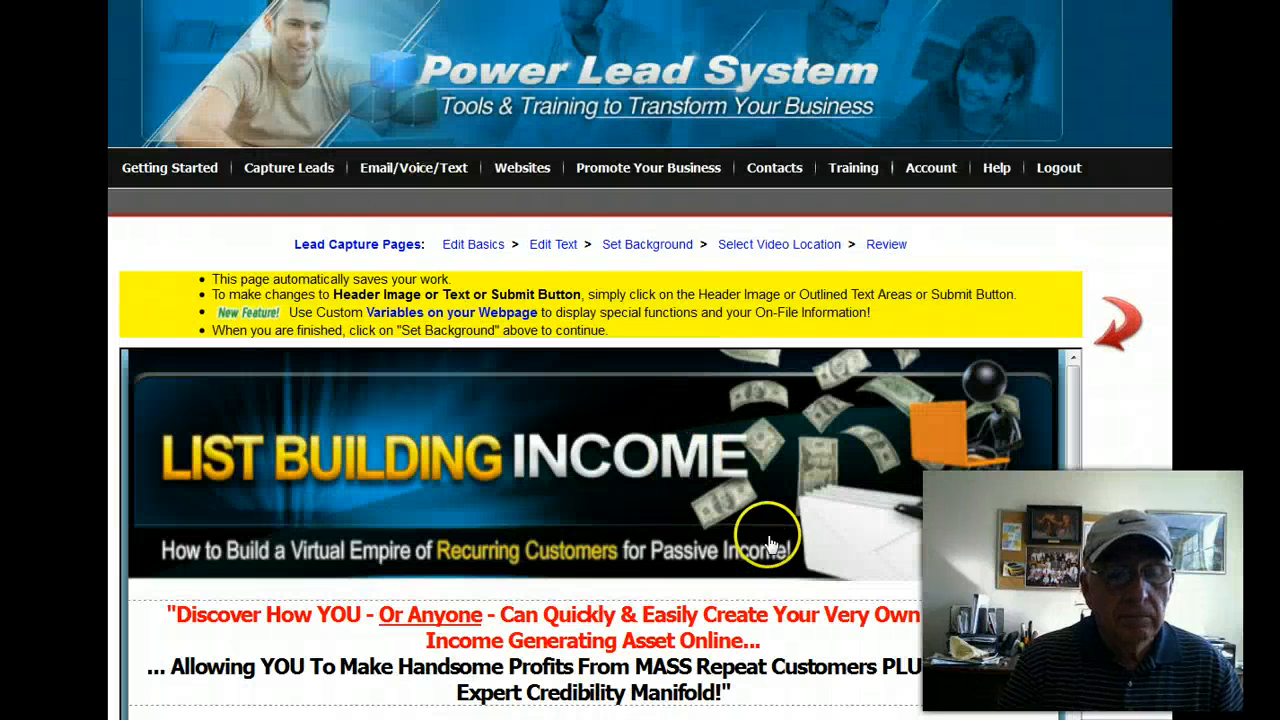
scroll(790, 525, "down", 3)
scroll(805, 528, "down", 5)
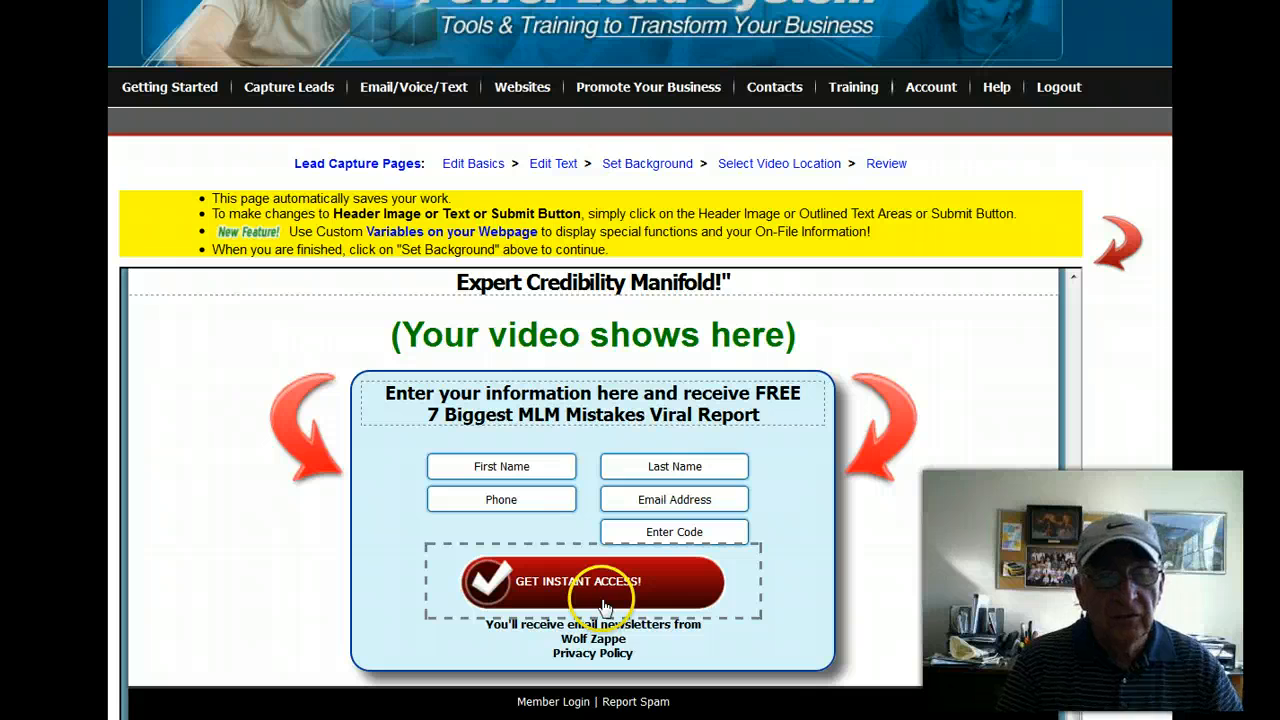
scroll(826, 517, "down", 2)
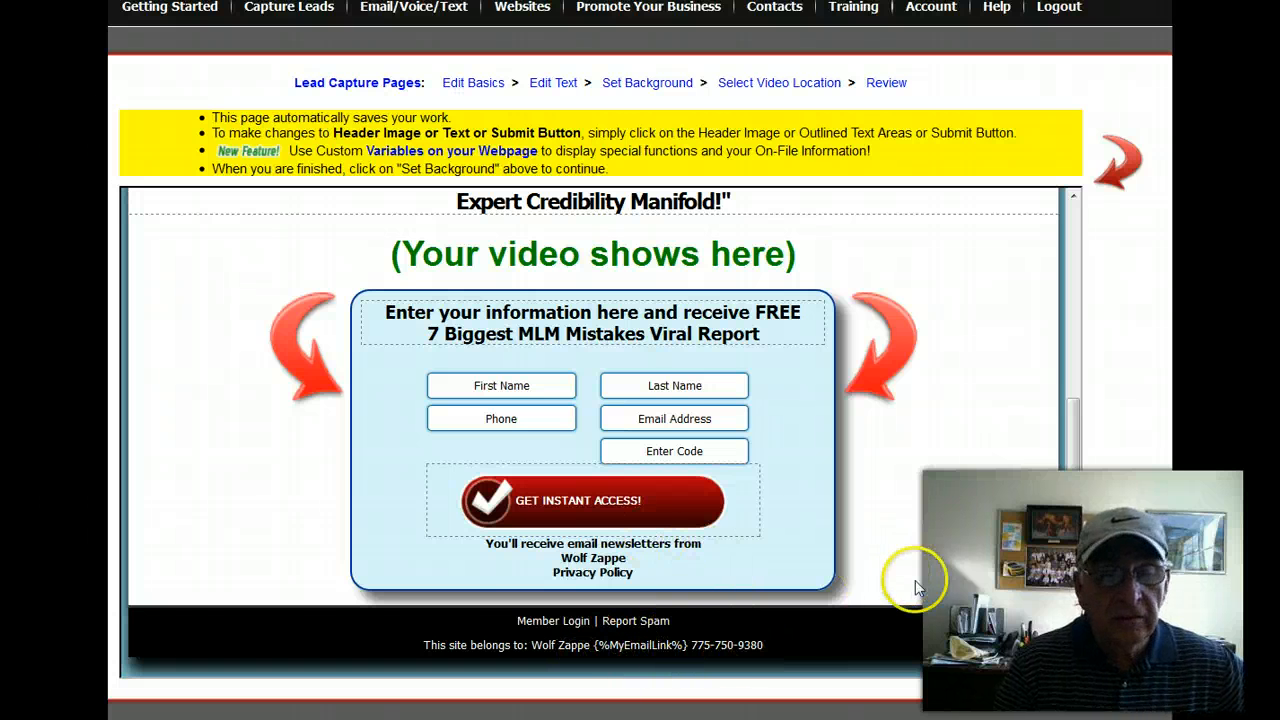
Step: Review the edited page text and set the page's background color to blue-gray #6d838d
scroll(903, 594, "up", 3)
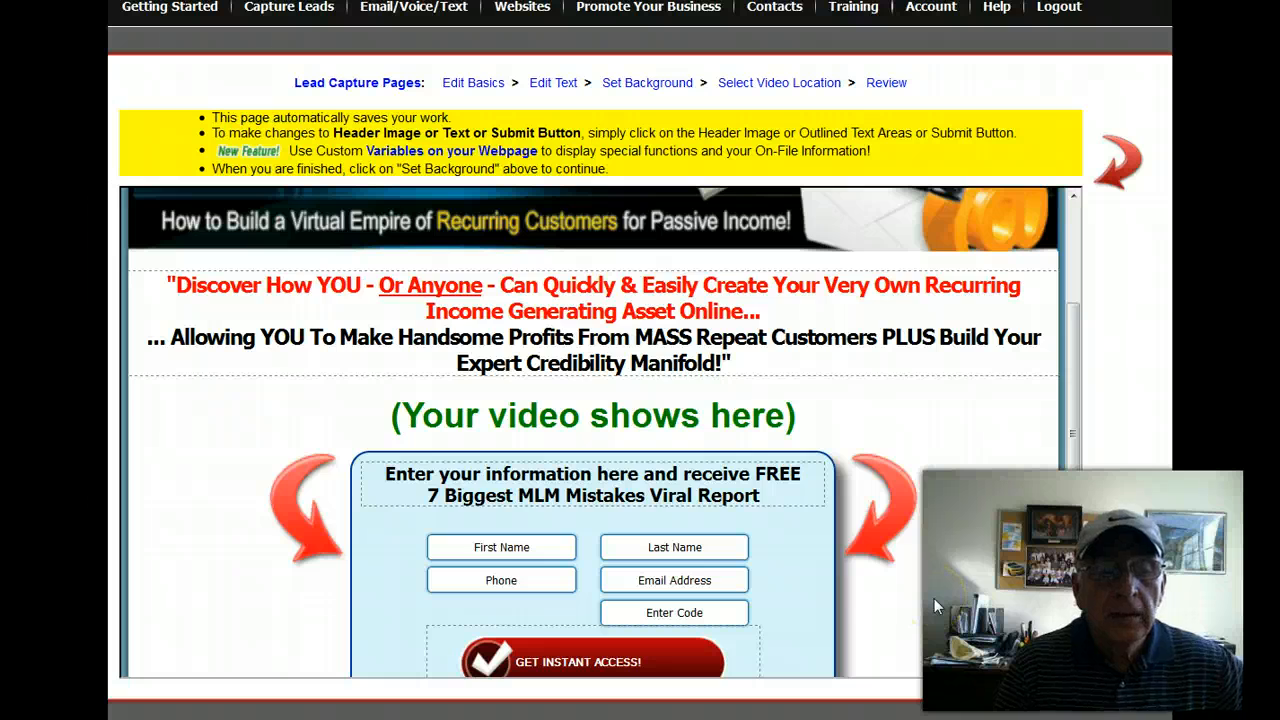
scroll(934, 598, "down", 1)
scroll(933, 592, "down", 1)
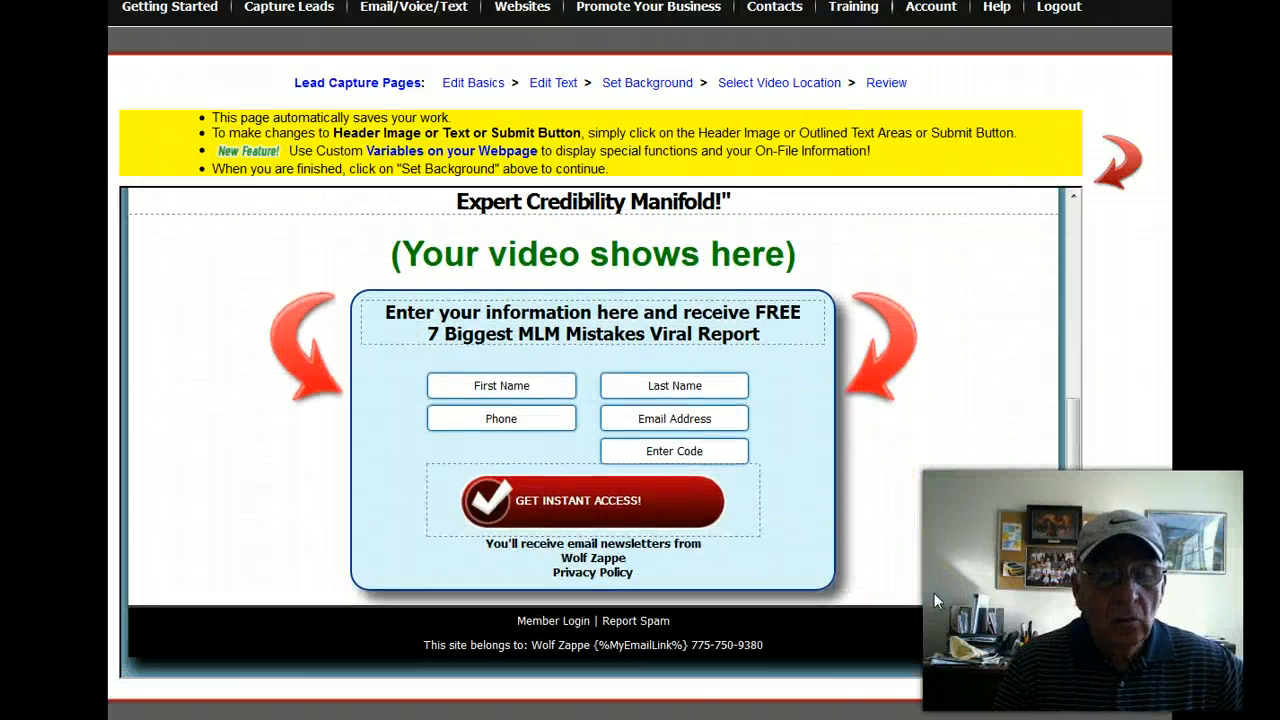
scroll(933, 592, "up", 6)
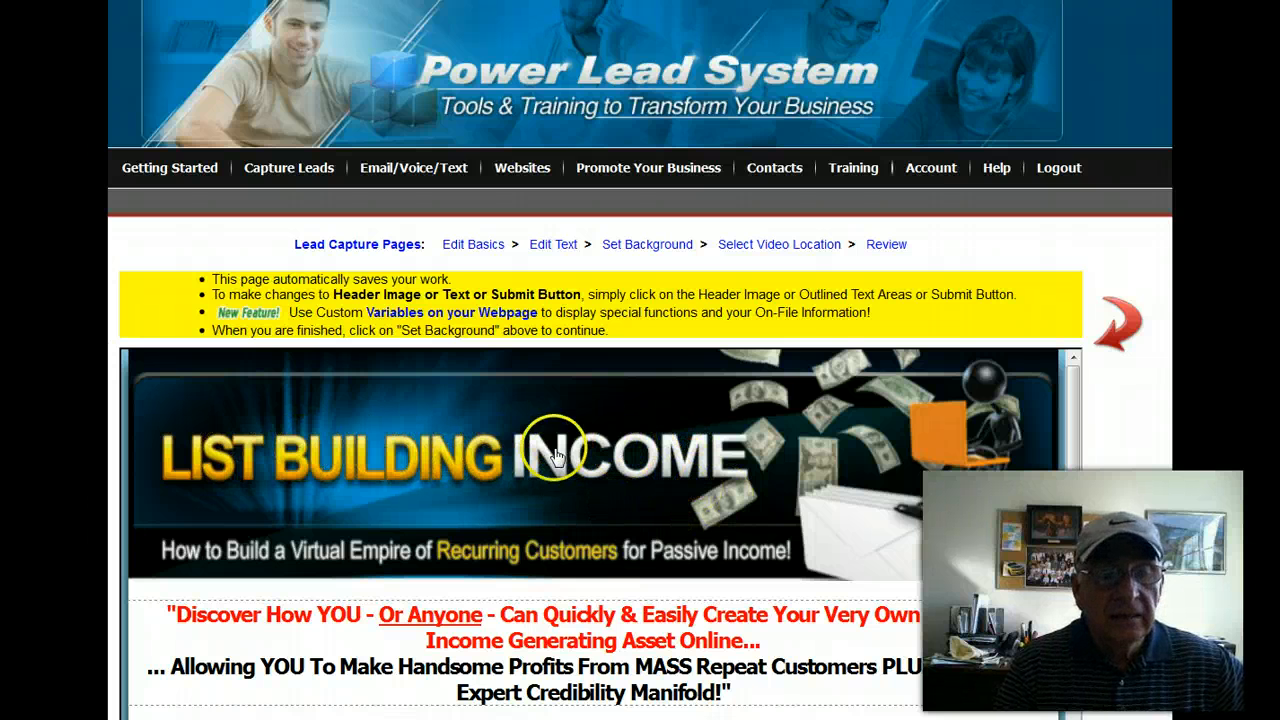
left_click(647, 246)
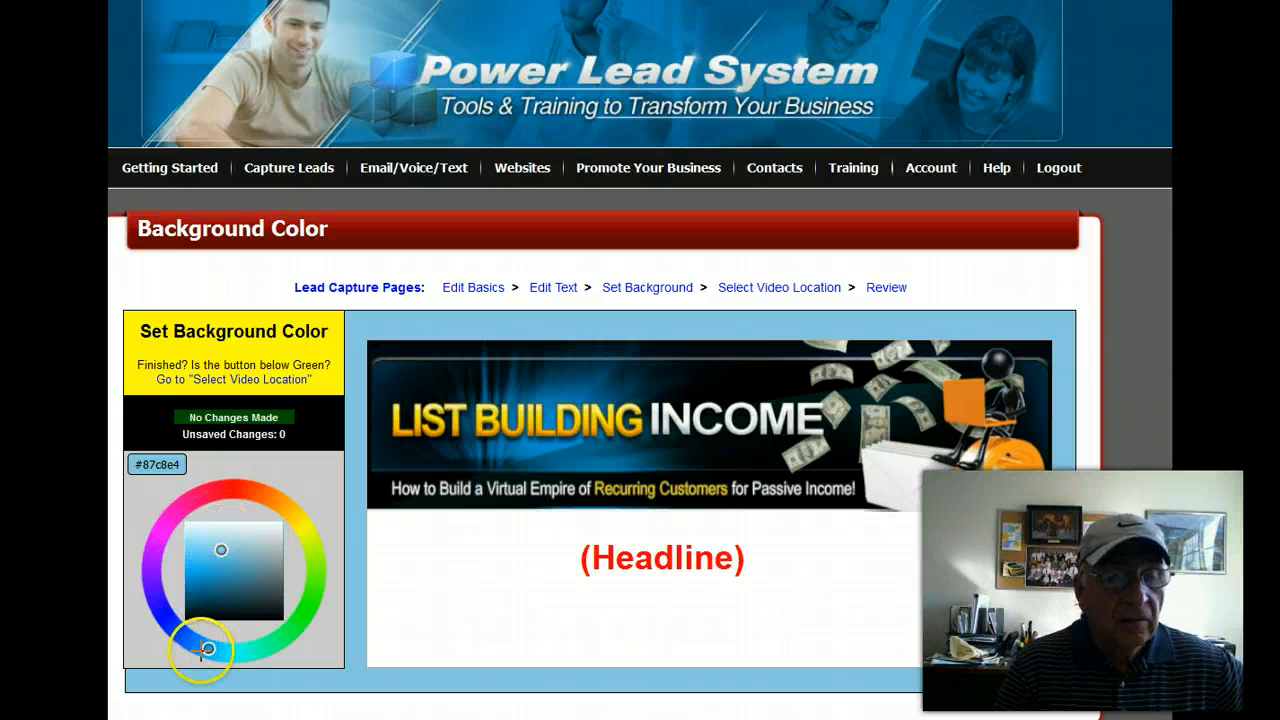
left_click_drag(208, 649, 313, 606)
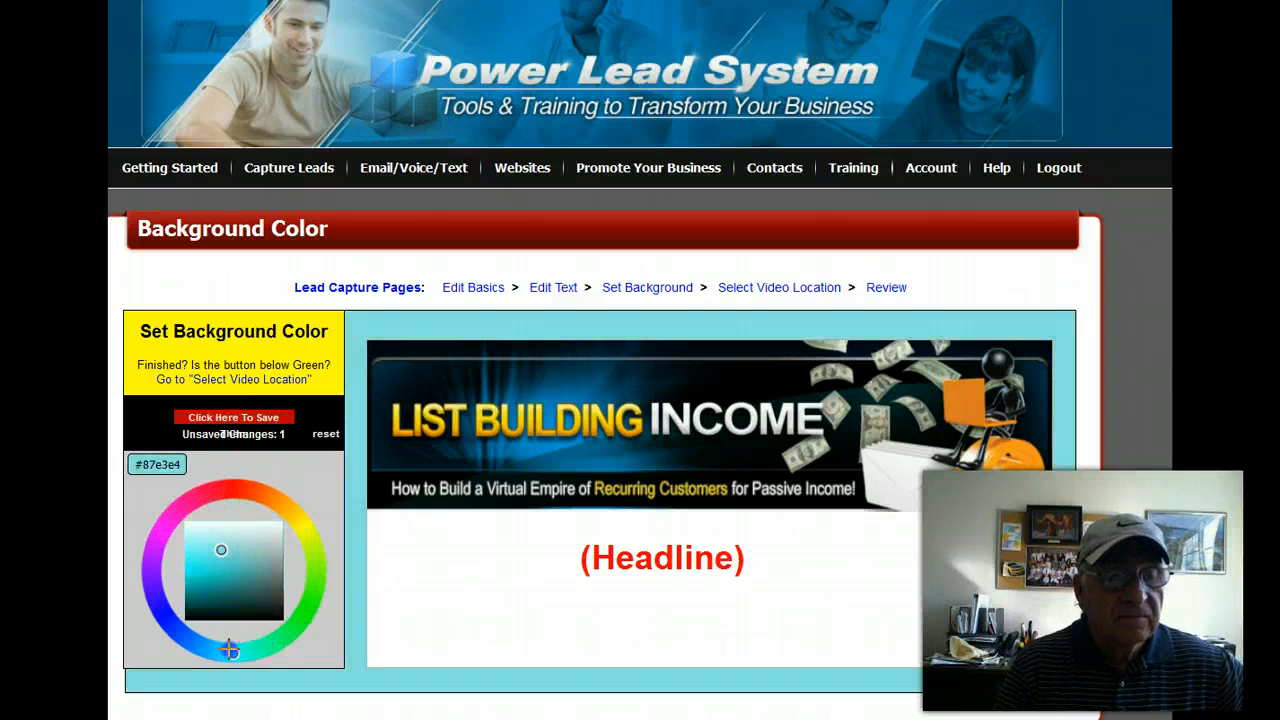
left_click_drag(229, 649, 205, 647)
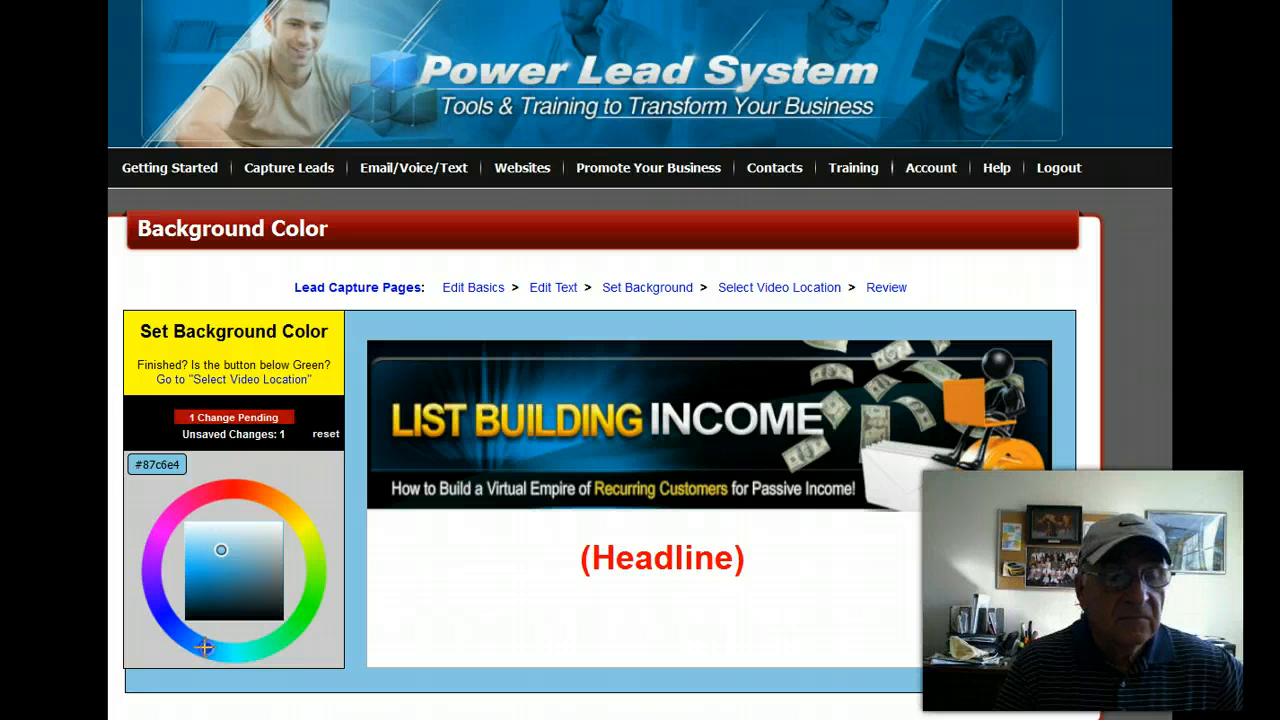
left_click_drag(220, 551, 268, 572)
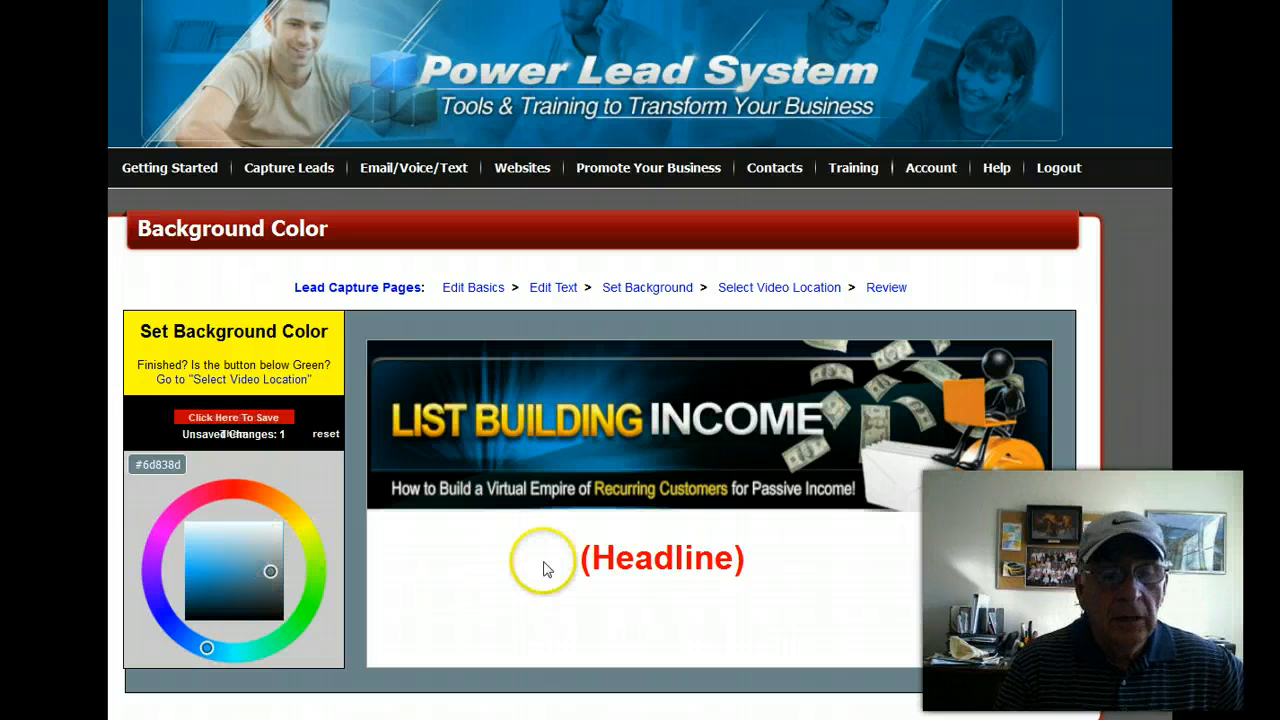
Step: Set the page to use a video from the Video Library and save that choice
scroll(900, 571, "down", 1)
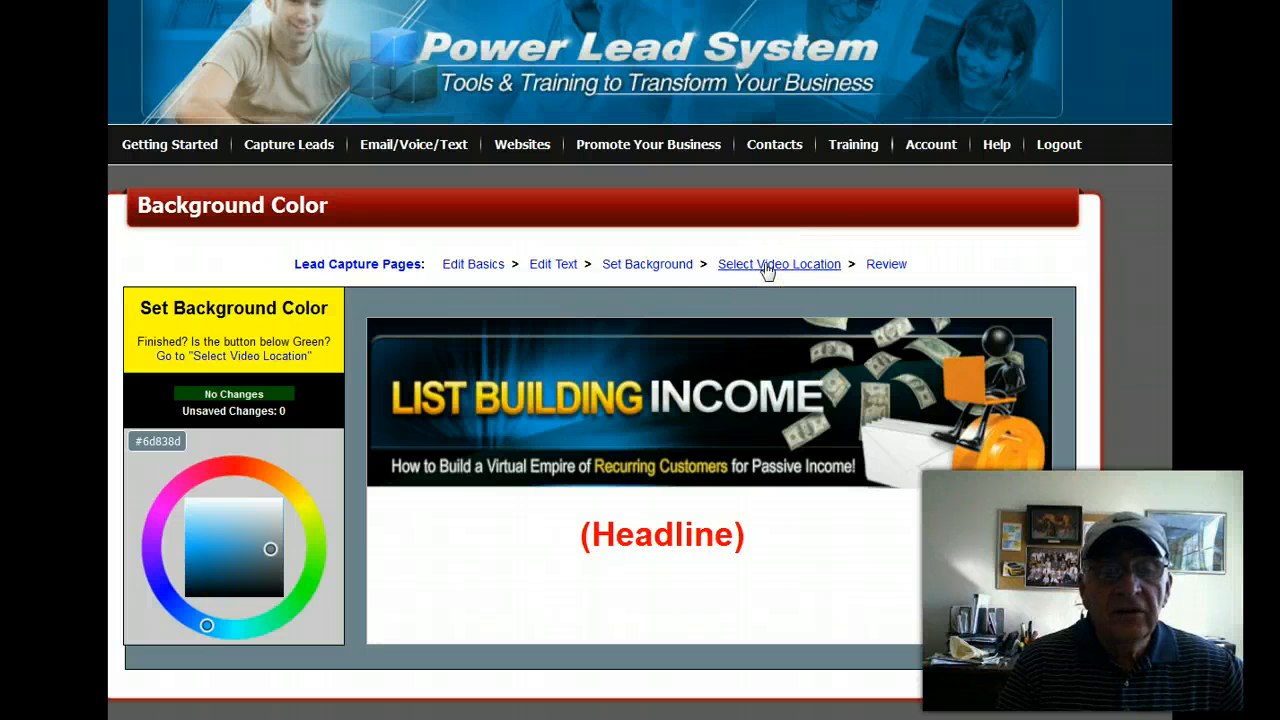
left_click(765, 266)
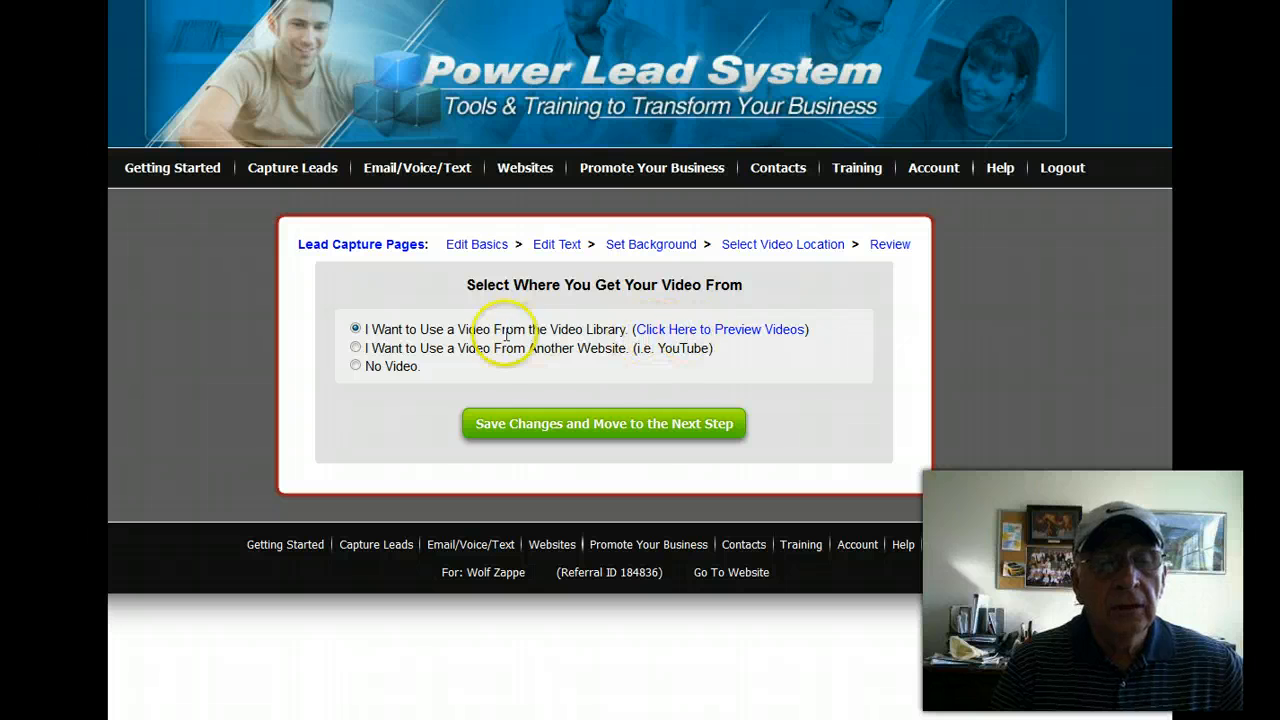
left_click(586, 424)
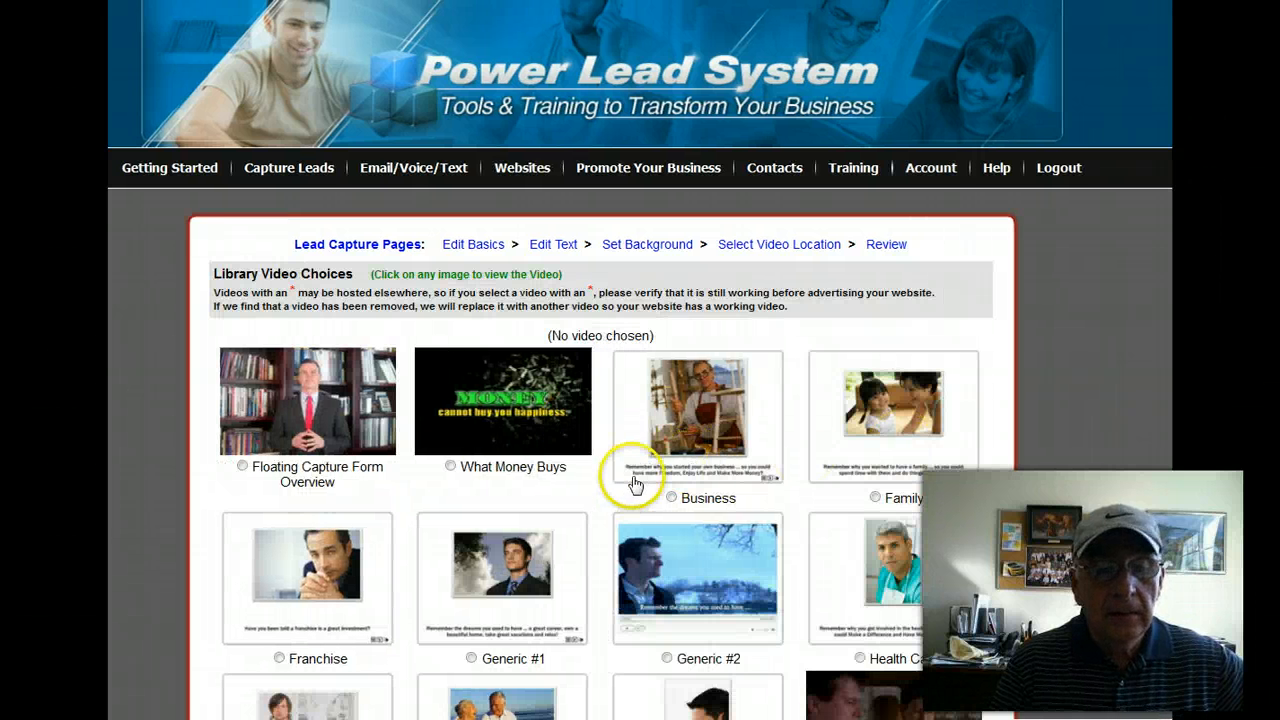
Step: Look through the library video choices for one that suits the lead capture page
scroll(636, 483, "down", 5)
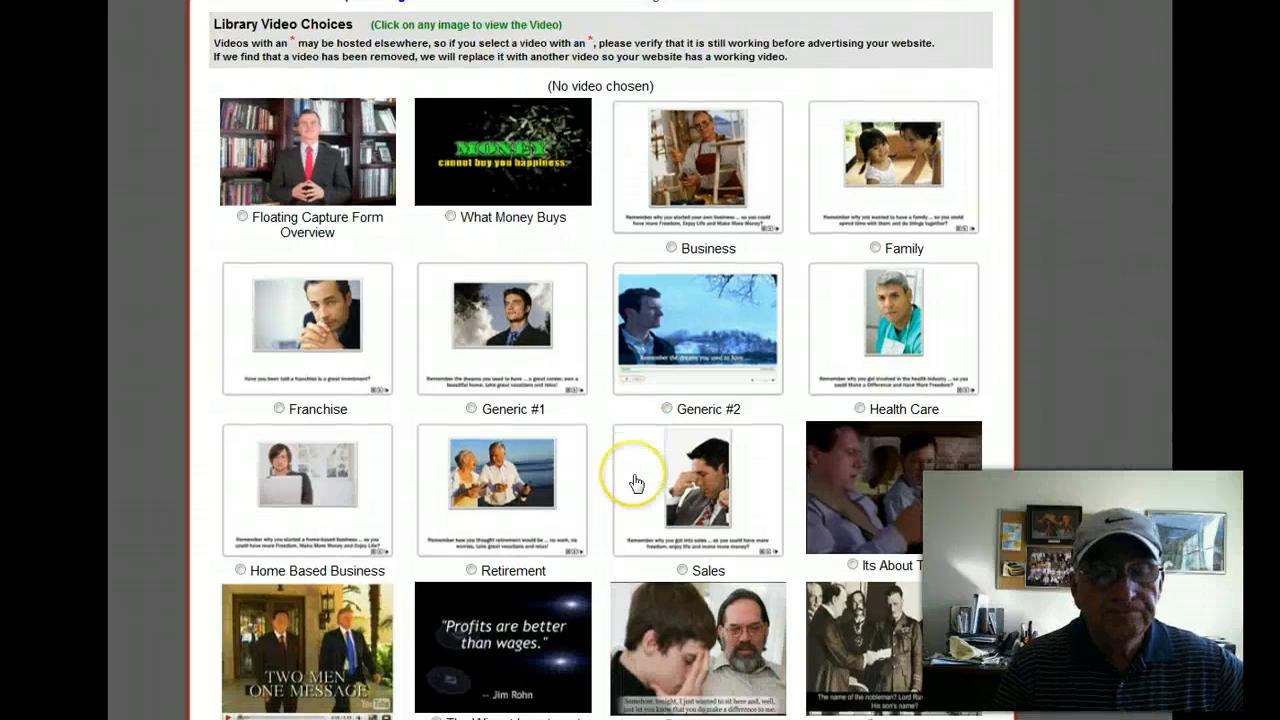
scroll(636, 483, "down", 3)
scroll(636, 483, "down", 9)
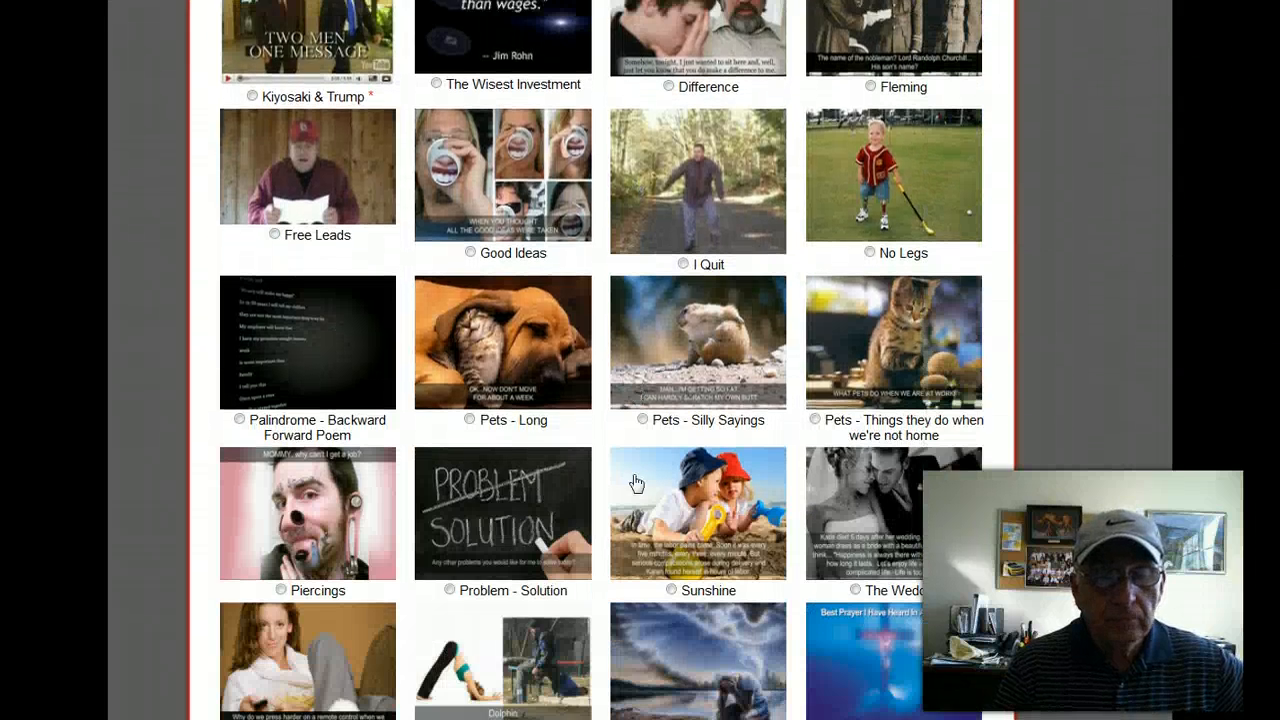
scroll(636, 483, "down", 2)
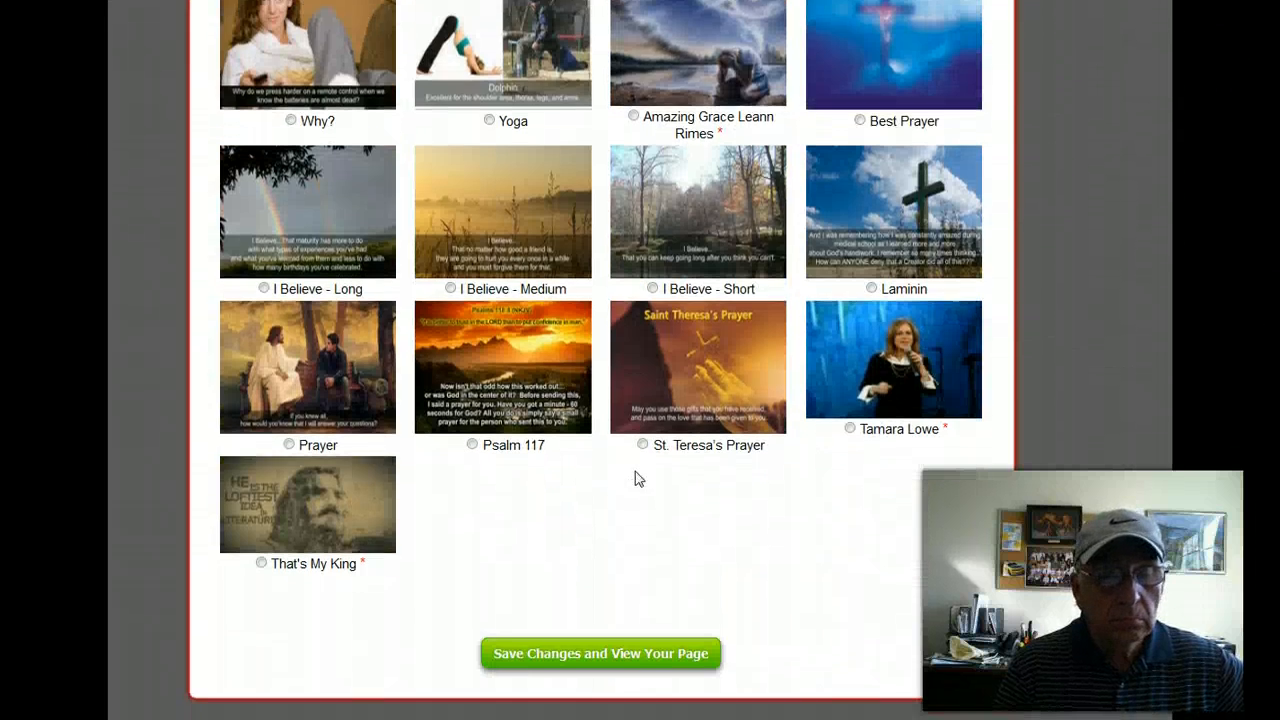
scroll(668, 525, "up", 4)
scroll(668, 525, "up", 8)
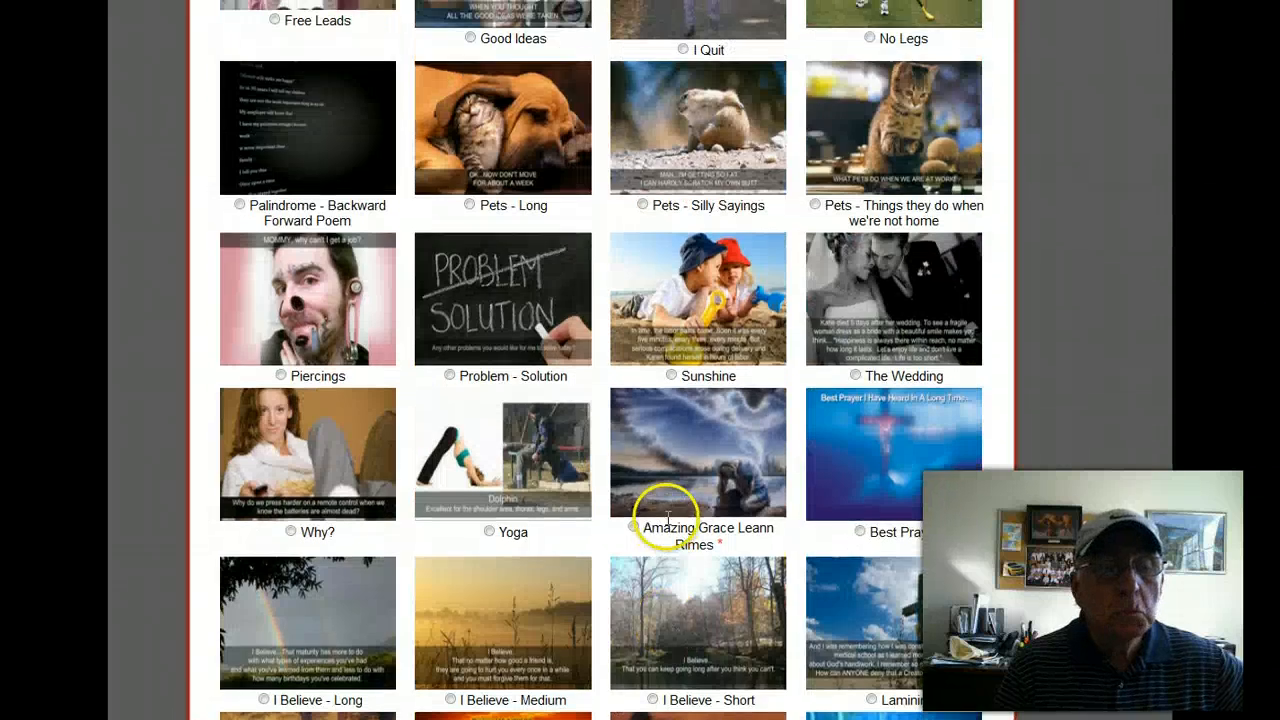
scroll(688, 520, "up", 5)
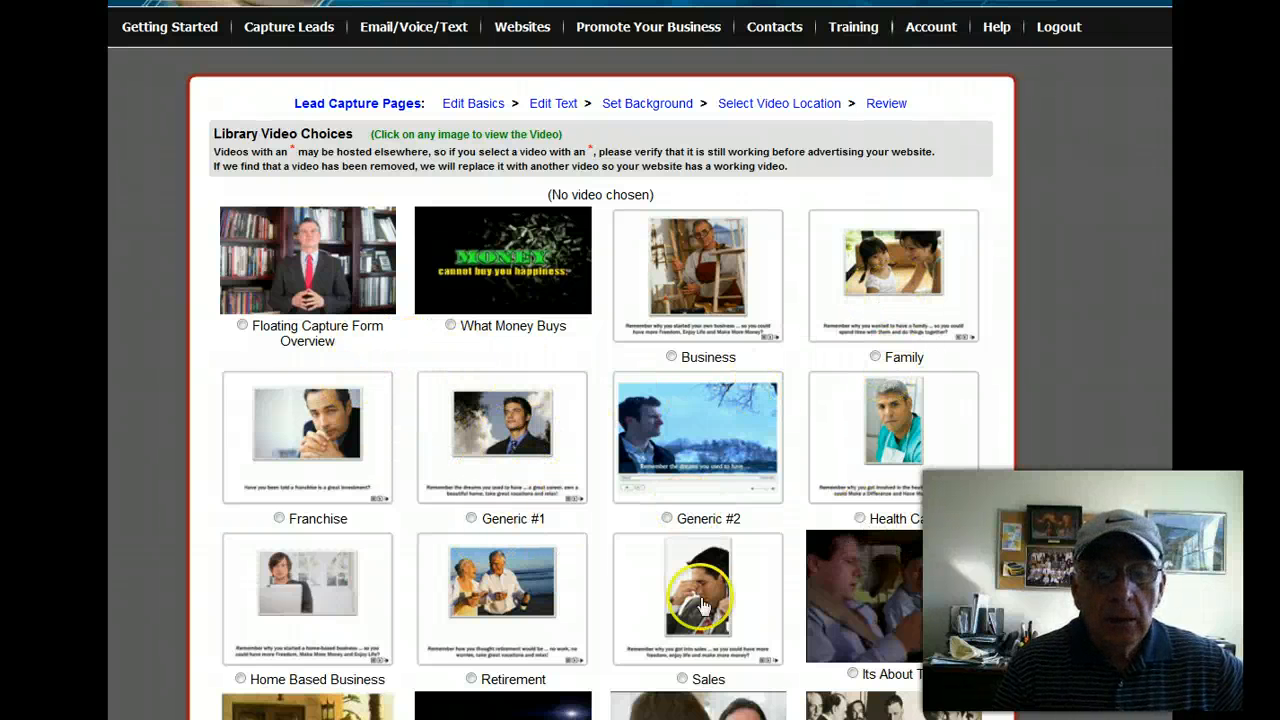
scroll(757, 514, "up", 1)
scroll(763, 523, "down", 4)
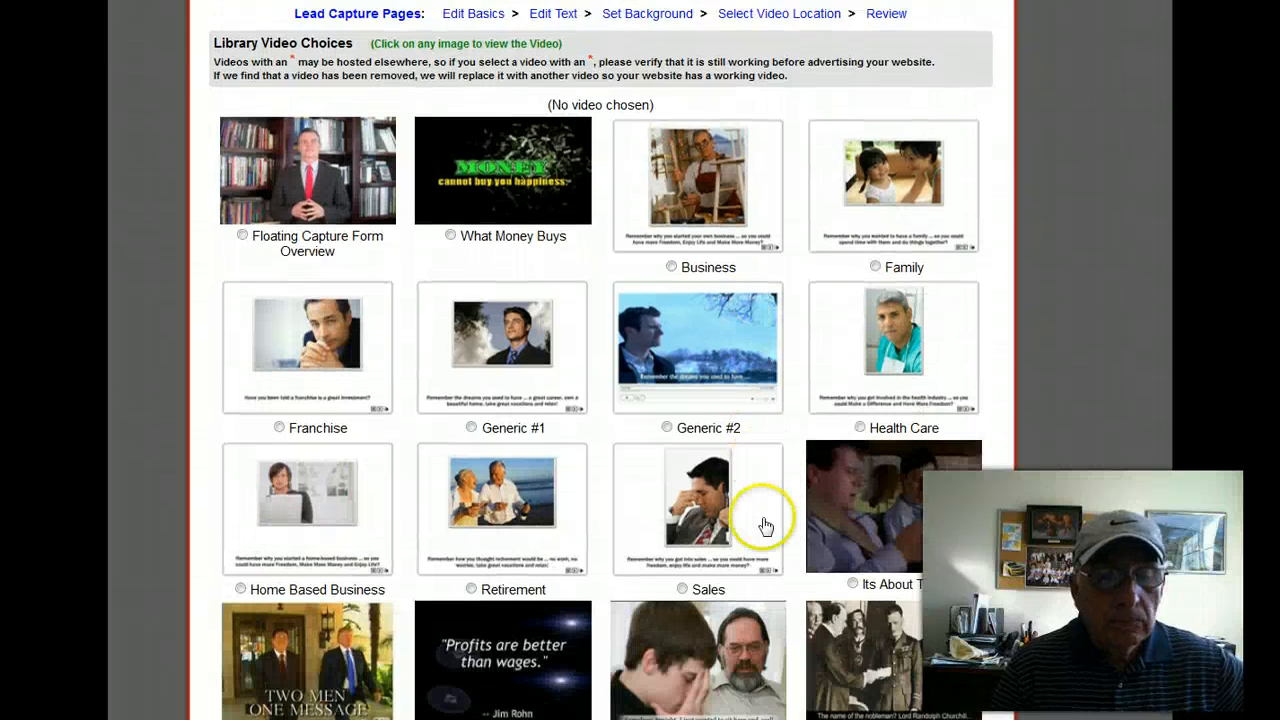
scroll(720, 525, "down", 3)
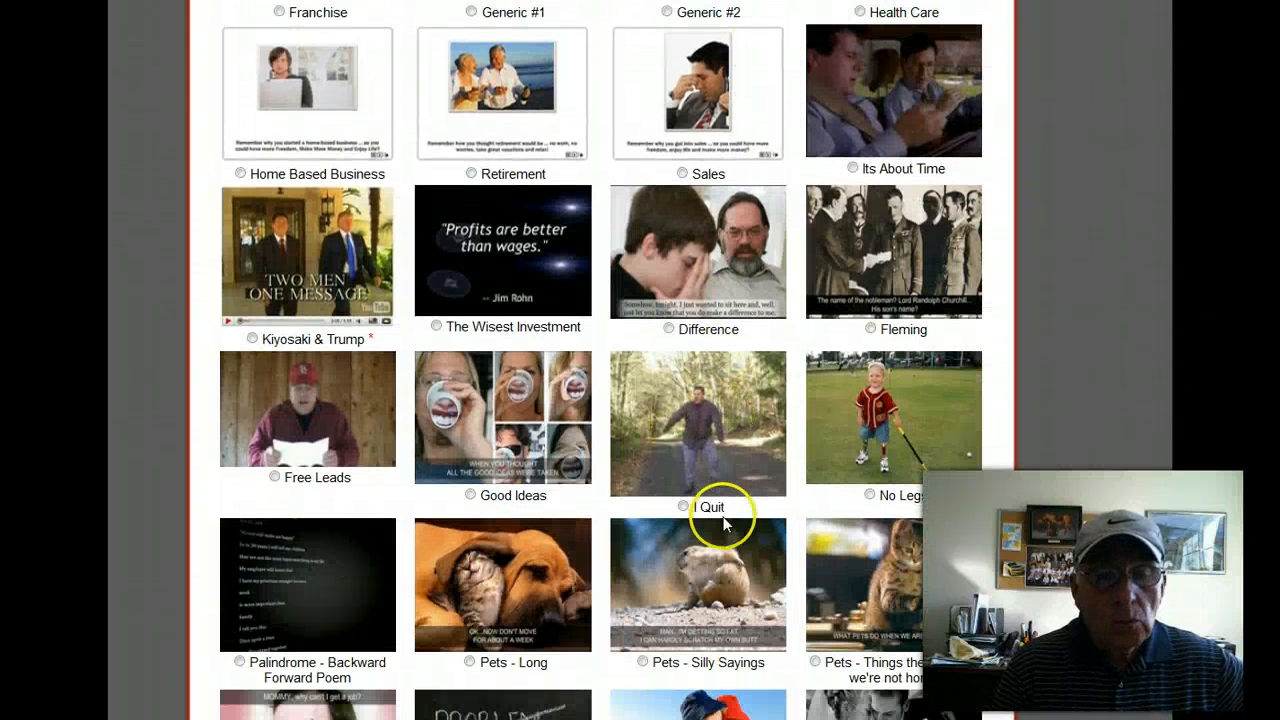
scroll(503, 555, "down", 2)
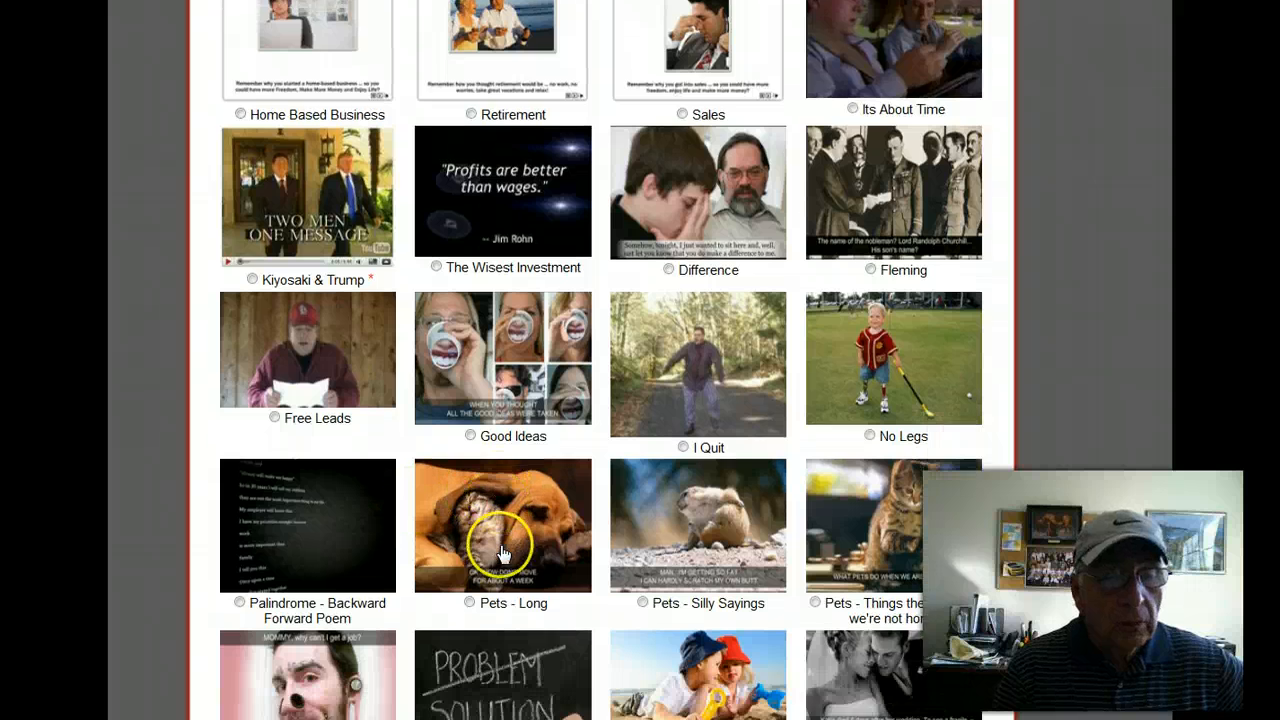
scroll(503, 555, "down", 5)
scroll(858, 520, "down", 3)
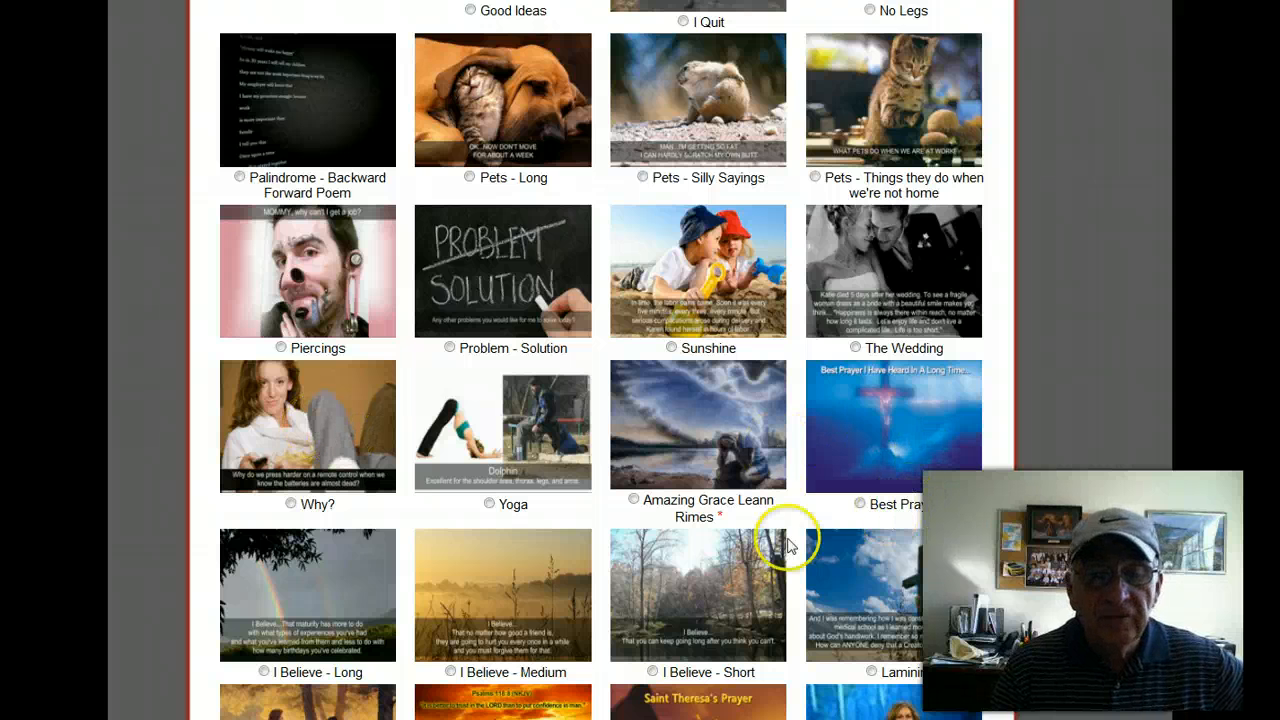
scroll(790, 545, "down", 3)
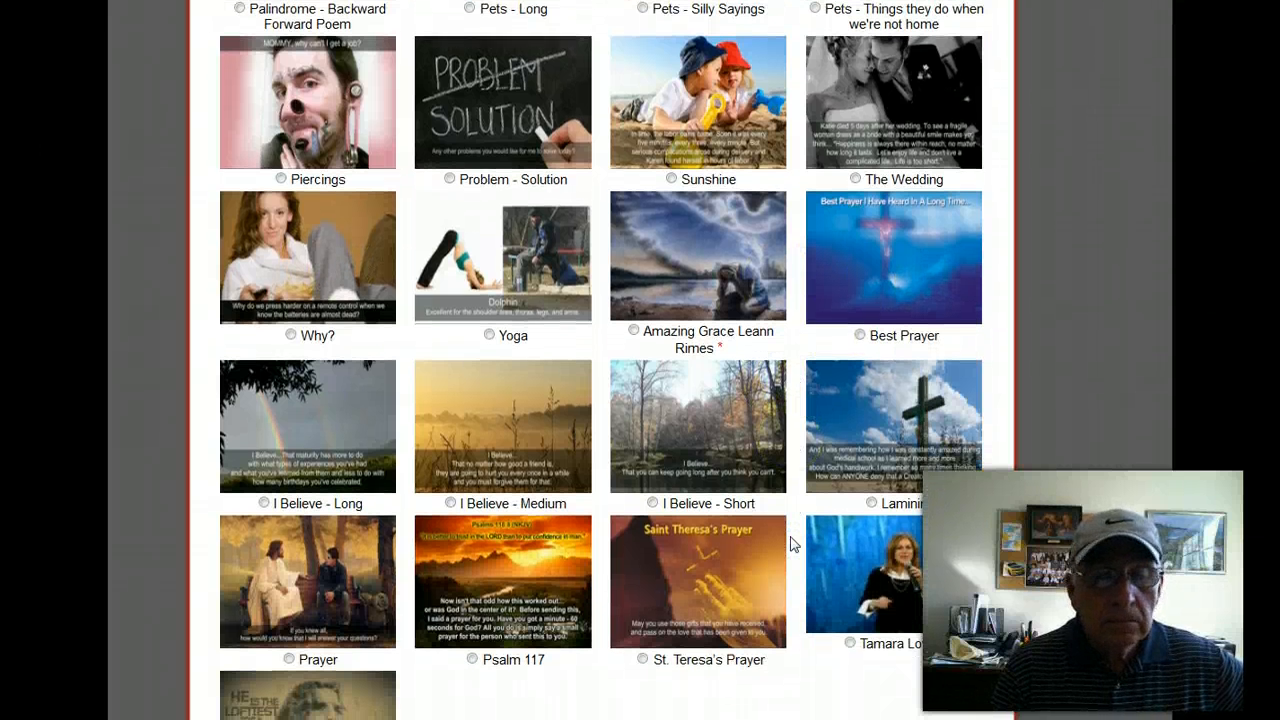
scroll(789, 543, "down", 4)
left_click(768, 542)
scroll(770, 545, "up", 5)
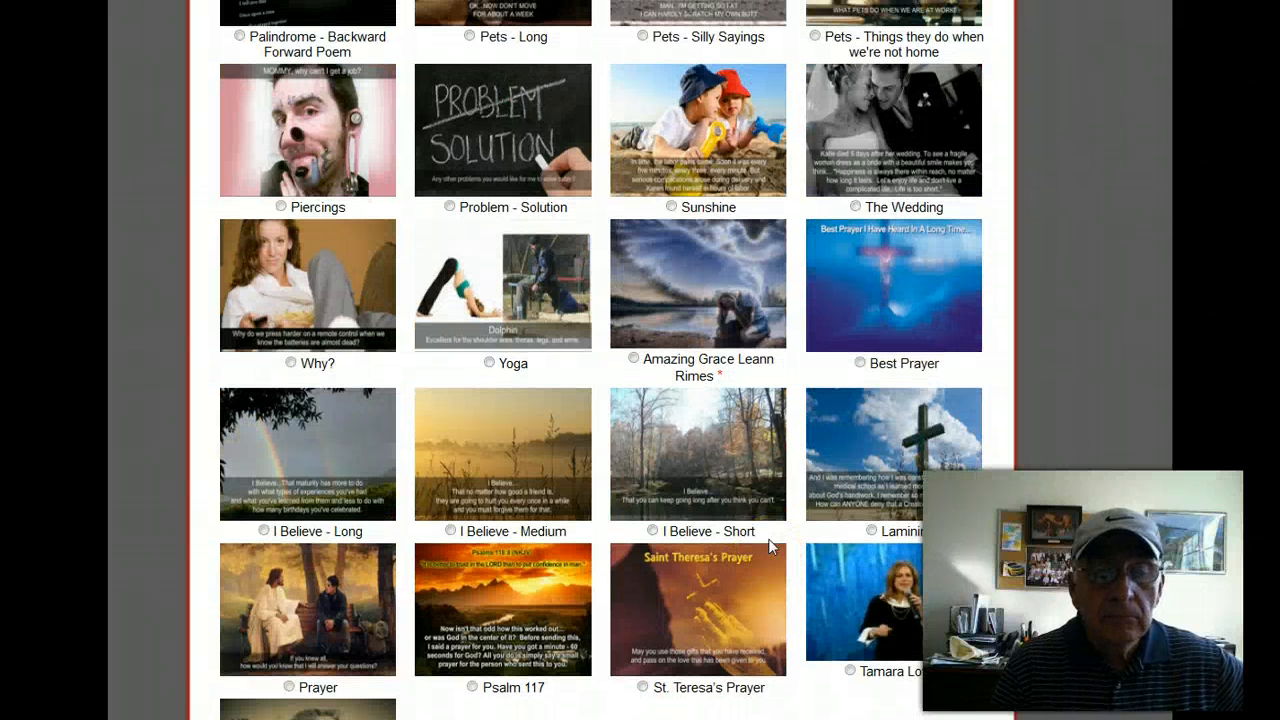
scroll(770, 545, "up", 1)
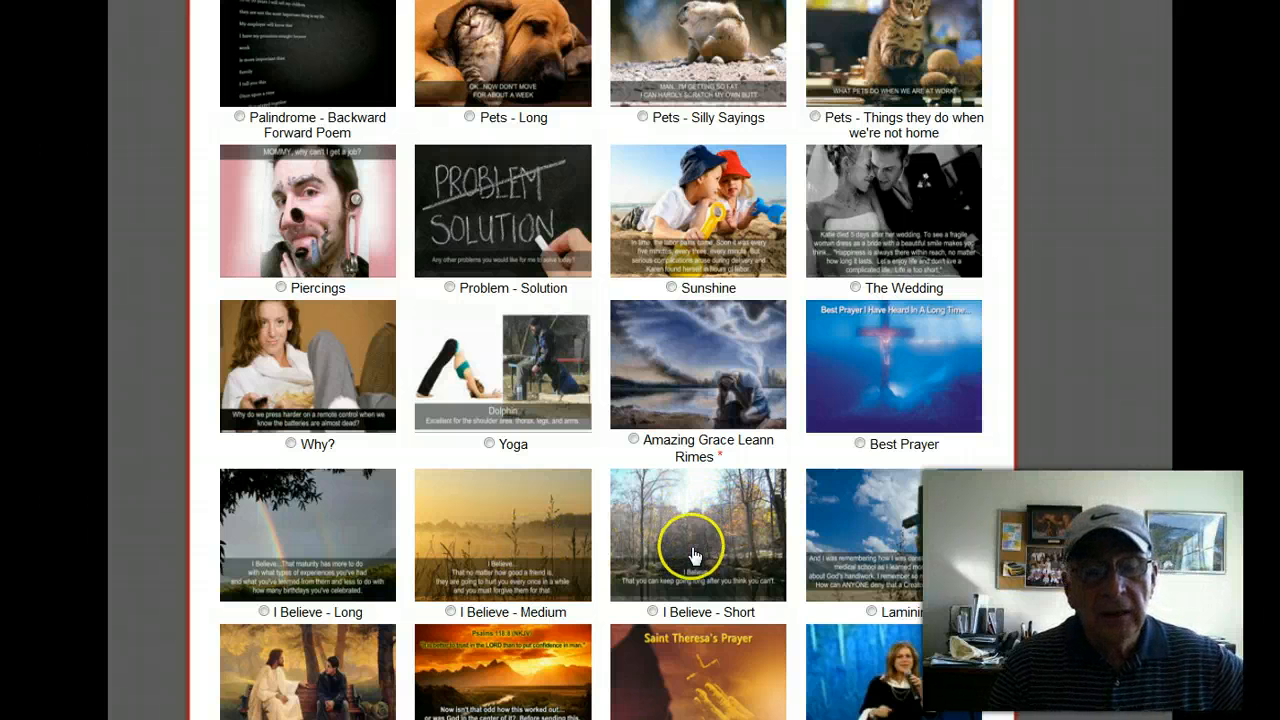
Step: Choose the "I Believe - Short" library video, save the changes and view the lead capture page
left_click(653, 611)
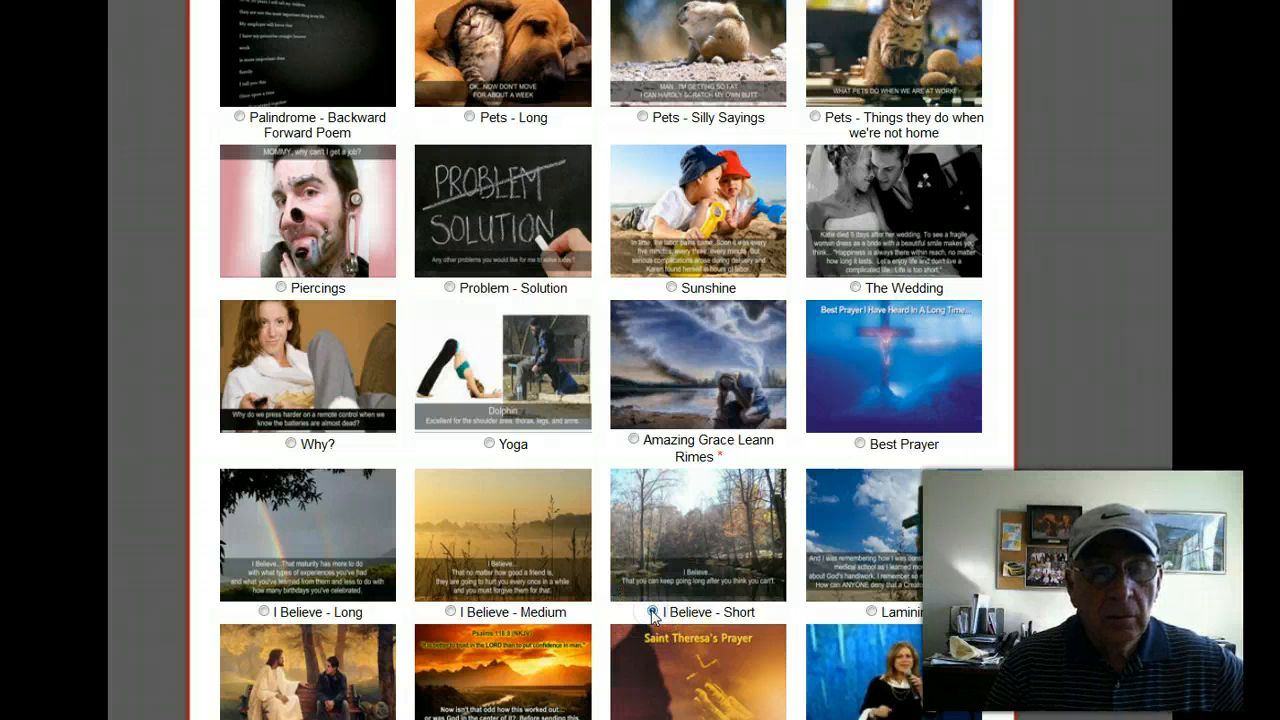
scroll(760, 533, "down", 3)
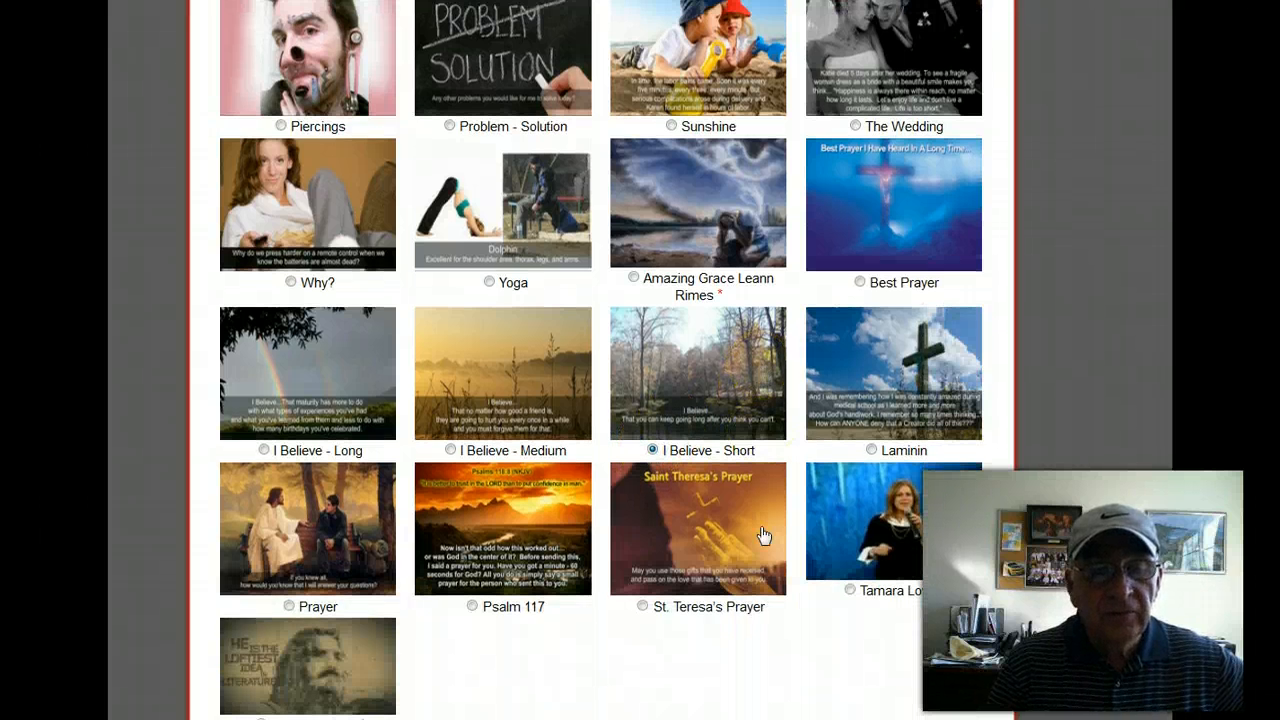
scroll(760, 536, "down", 3)
left_click(585, 655)
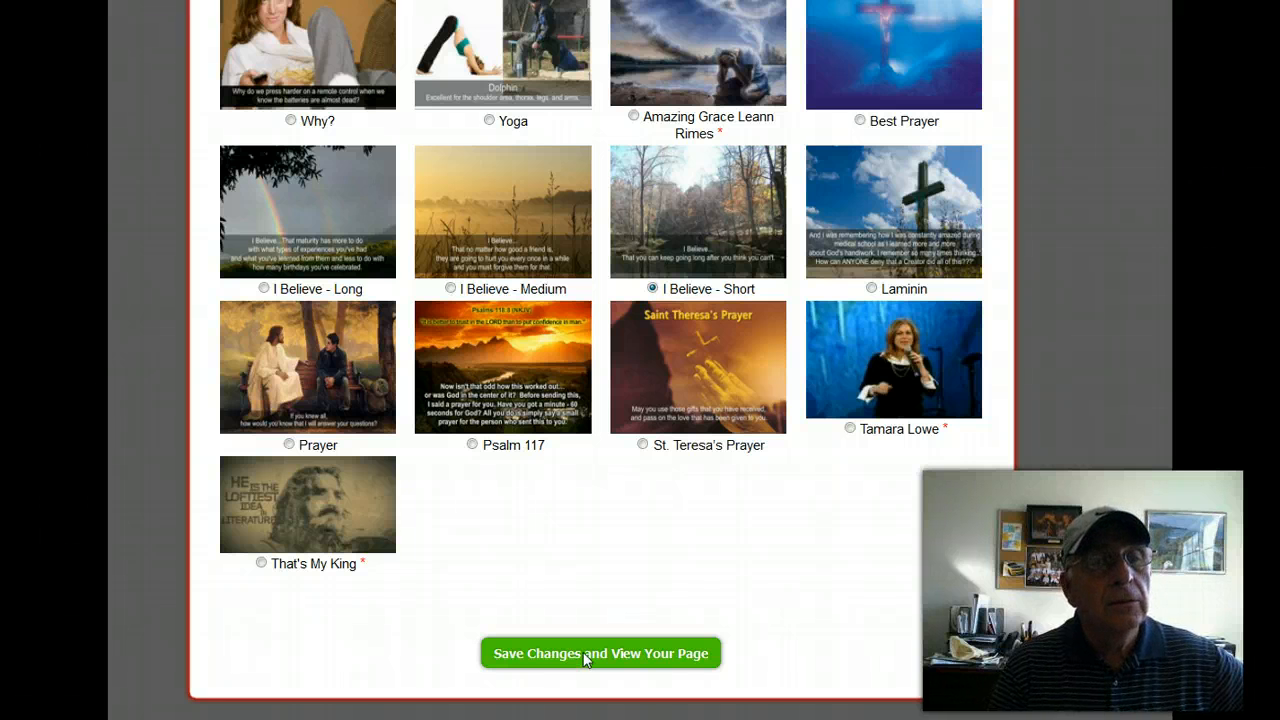
left_click(587, 655)
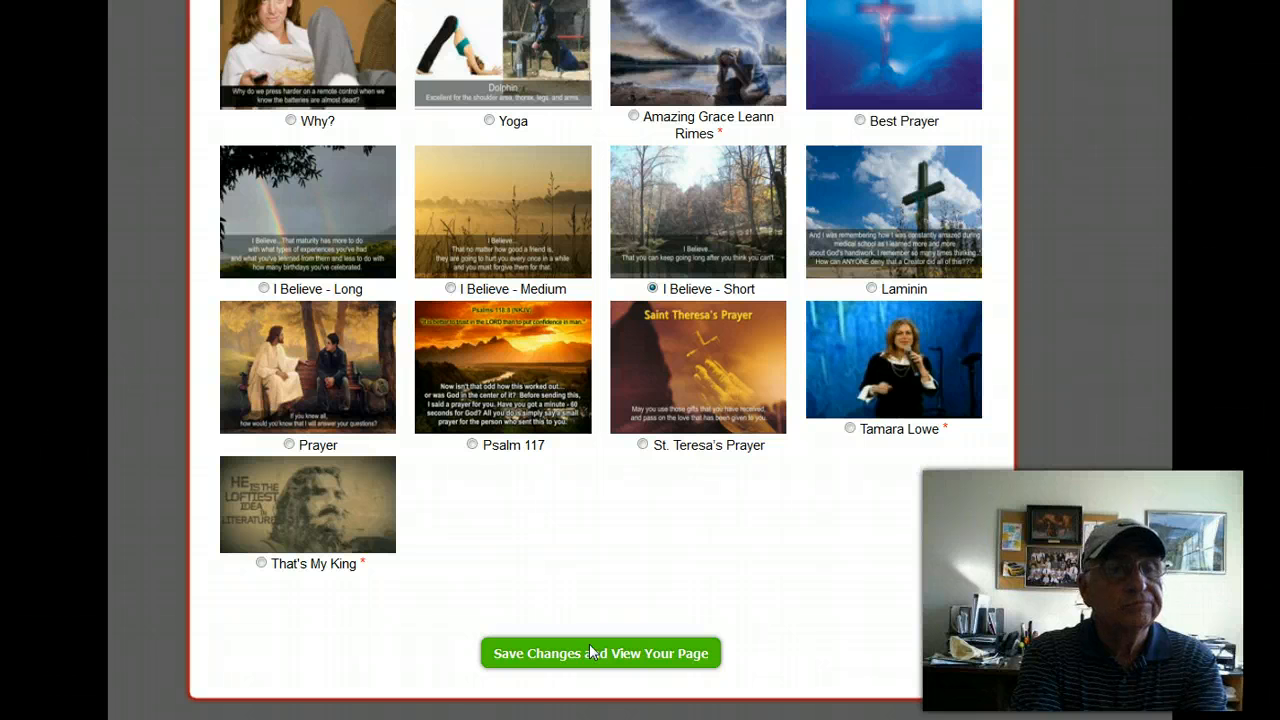
left_click(590, 652)
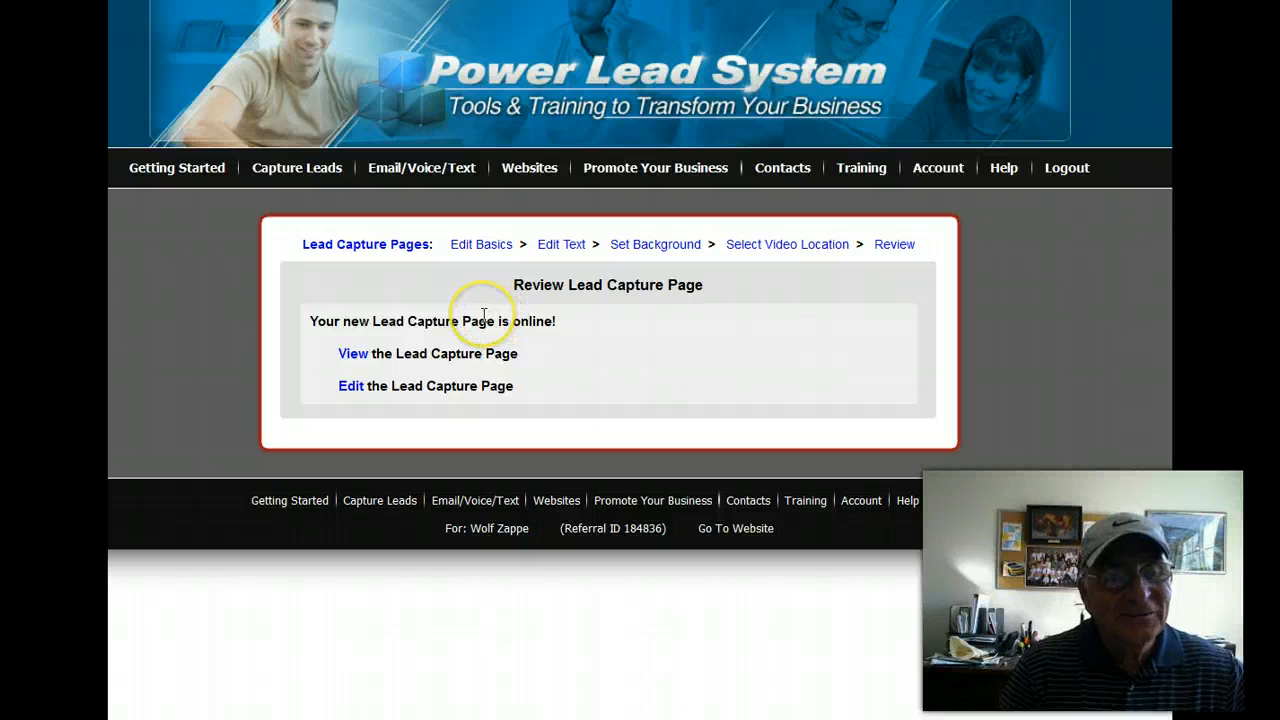
left_click(352, 356)
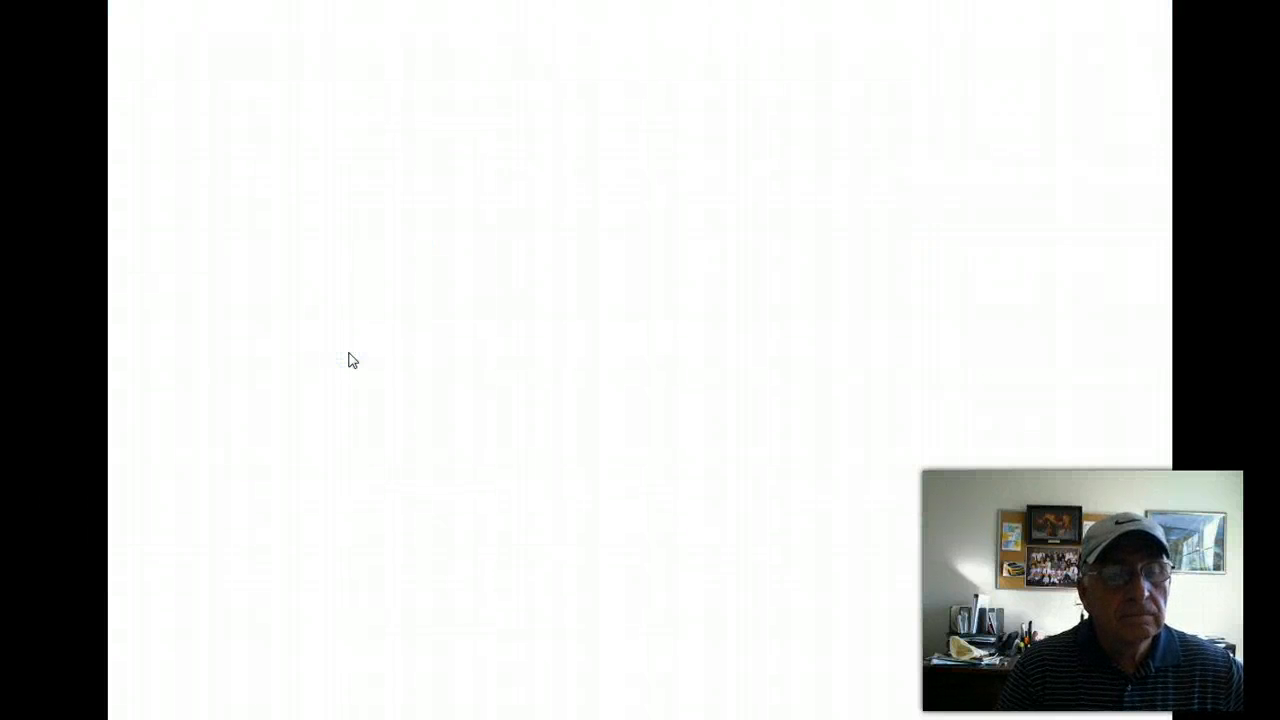